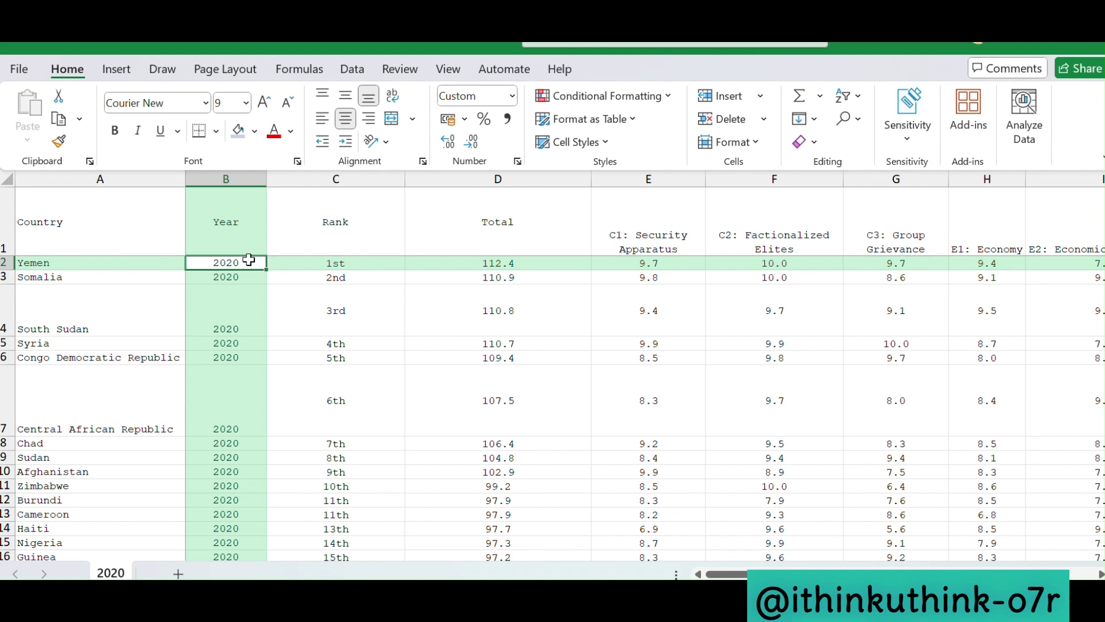
Extend the selection in the Year column one cell at a time from B2 down to row 39.
{"action": "key", "text": "shift+Down"}
{"action": "key", "text": "shift+Down"}
{"action": "key", "text": "shift+Down"}
{"action": "key", "text": "shift+Down"}
{"action": "key", "text": "shift+Down"}
{"action": "key", "text": "shift+Down"}
{"action": "key", "text": "shift+Down"}
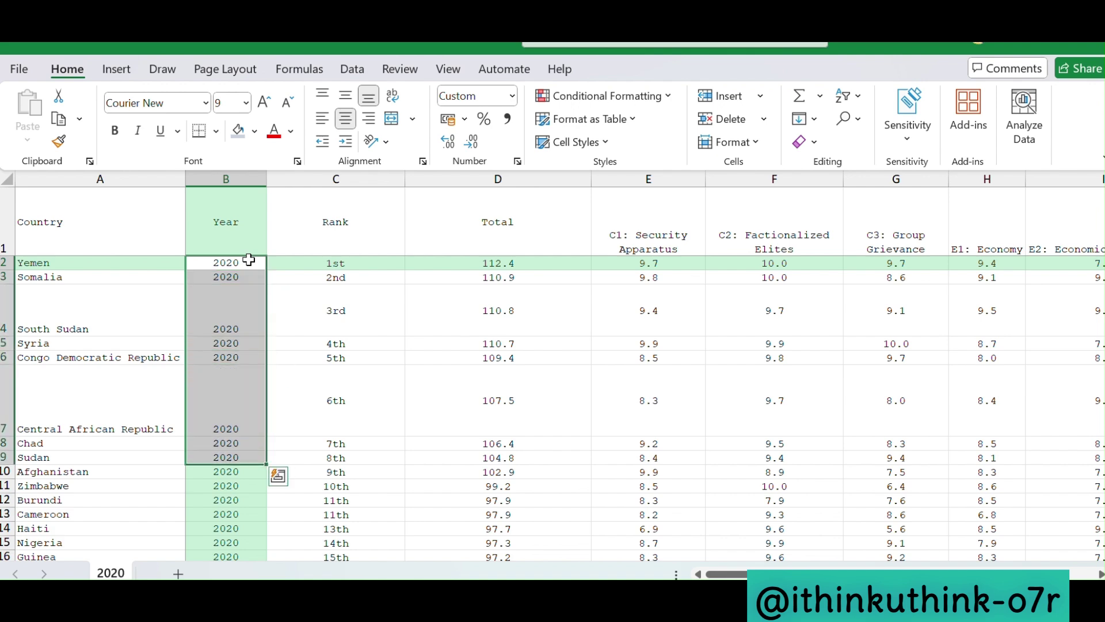
{"action": "key", "text": "shift+Down"}
{"action": "key", "text": "shift+Down"}
{"action": "key", "text": "shift+Down"}
{"action": "key", "text": "shift+Down"}
{"action": "key", "text": "shift+Down"}
{"action": "key", "text": "shift+Down"}
{"action": "key", "text": "shift+Down"}
{"action": "key", "text": "shift+Down"}
{"action": "key", "text": "shift+Down"}
{"action": "key", "text": "shift+Down"}
{"action": "key", "text": "shift+Down"}
{"action": "key", "text": "shift+Down"}
{"action": "key", "text": "shift+Down"}
{"action": "key", "text": "shift+Down"}
{"action": "key", "text": "shift+Down"}
{"action": "key", "text": "shift+Down"}
{"action": "key", "text": "shift+Down"}
{"action": "key", "text": "shift+Down"}
{"action": "key", "text": "shift+Down"}
{"action": "key", "text": "shift+Down"}
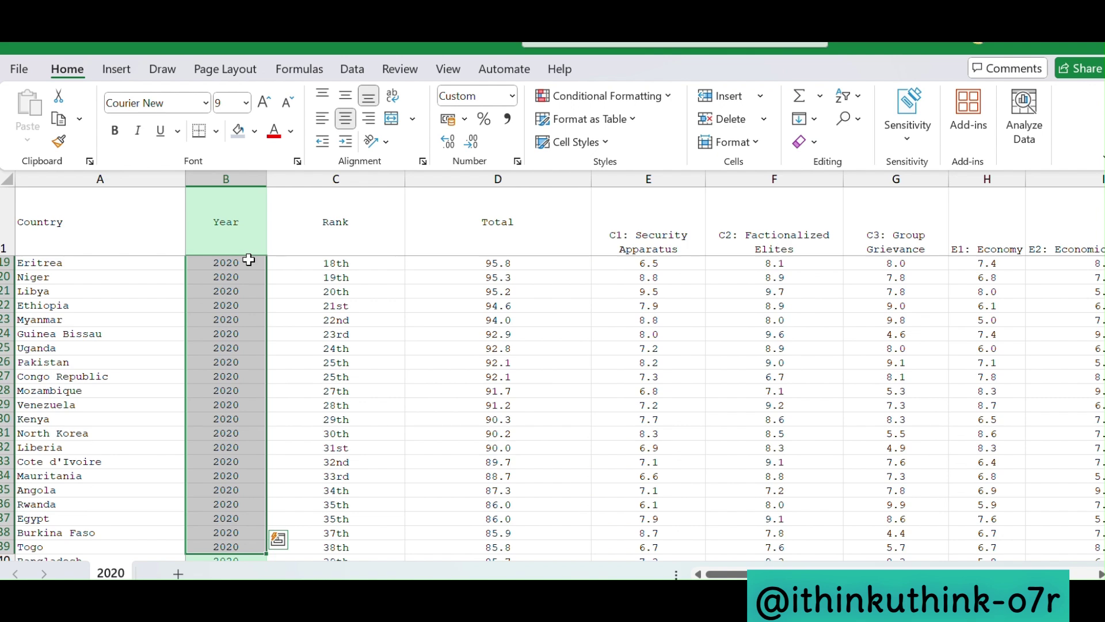
Select all the Year values in one go, from B2 to the last data row.
{"action": "scroll", "coordinate": [249, 260], "scroll_direction": "up", "scroll_amount": 6}
{"action": "left_click", "coordinate": [228, 259]}
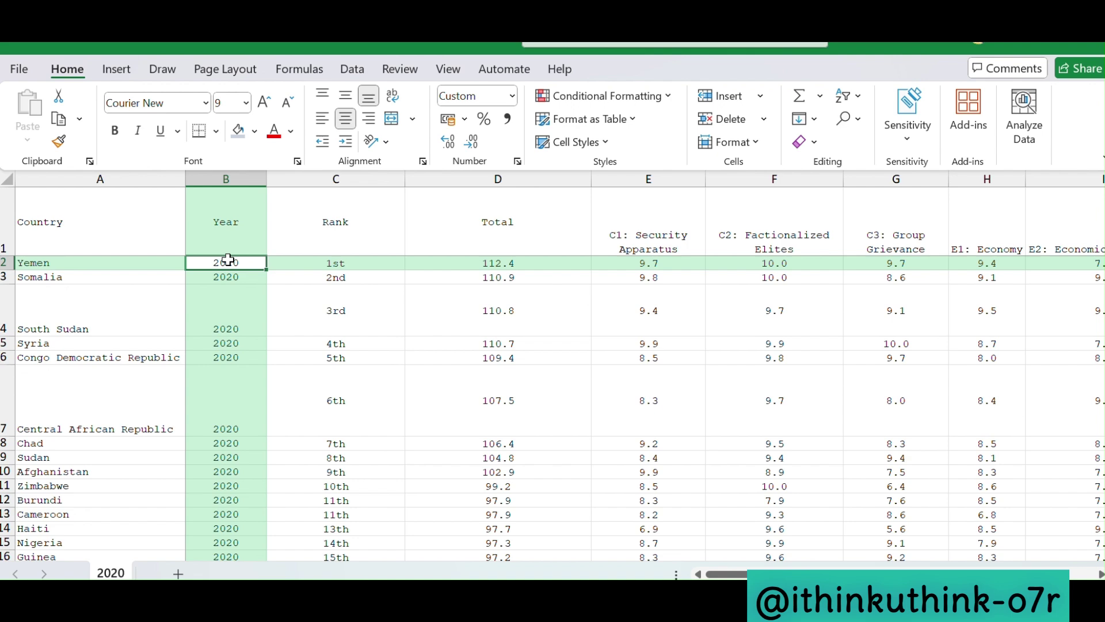
{"action": "key", "text": "ctrl+shift+Down"}
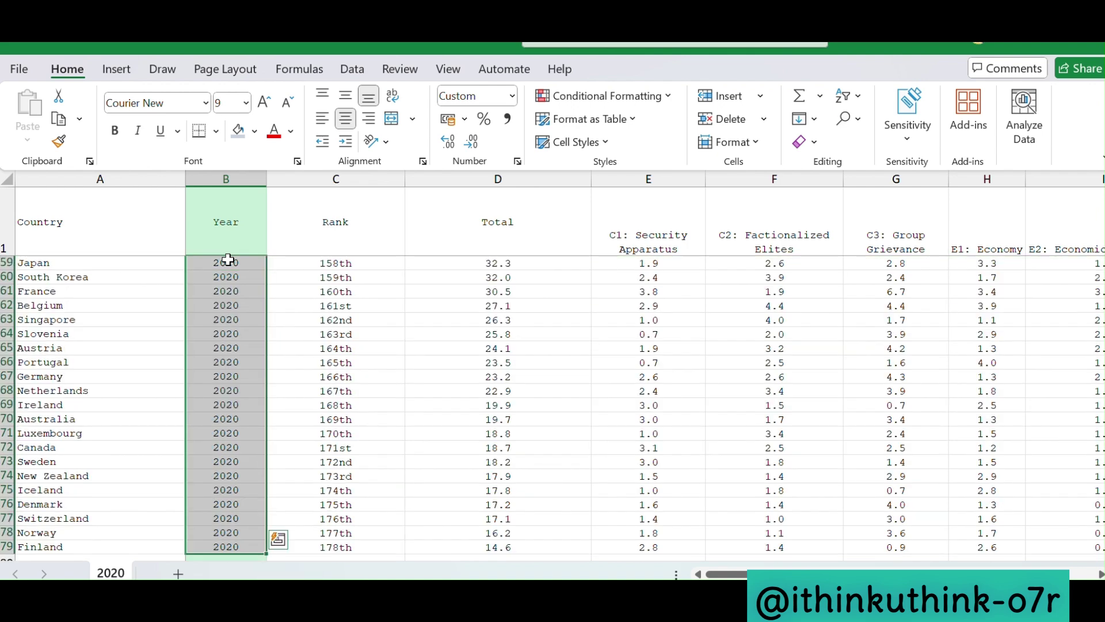
{"action": "scroll", "coordinate": [278, 377], "scroll_direction": "down", "scroll_amount": 2}
{"action": "scroll", "coordinate": [345, 384], "scroll_direction": "up", "scroll_amount": 7}
{"action": "scroll", "coordinate": [346, 384], "scroll_direction": "up", "scroll_amount": 15}
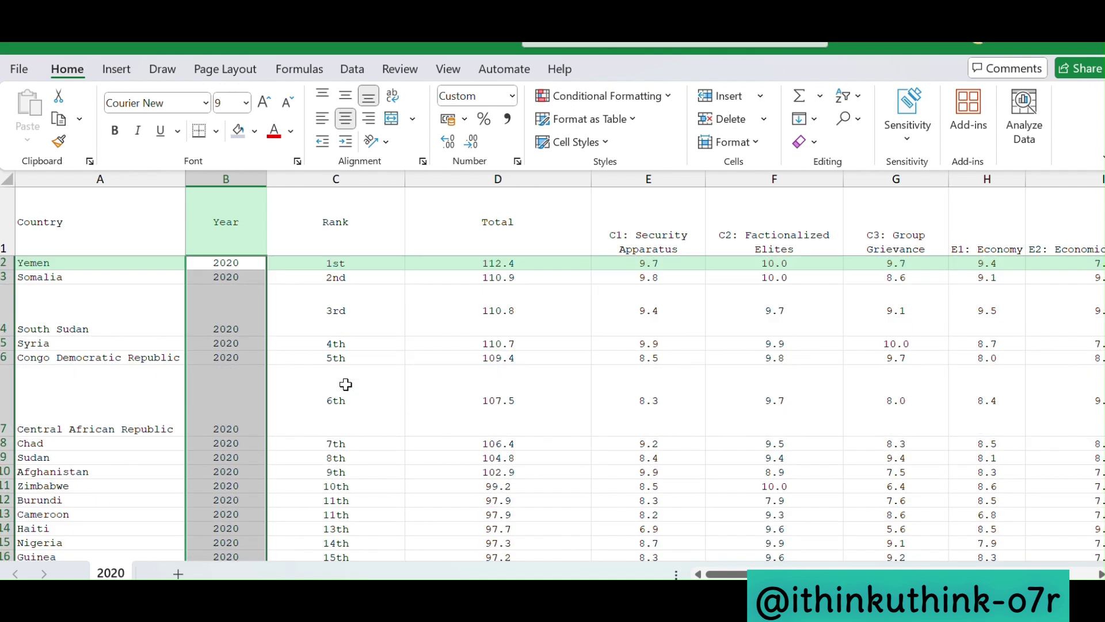
Select the whole table from the Country header to its last column and row, and mark "ctrl shift down" as done in the checklist.
{"action": "left_click", "coordinate": [254, 265]}
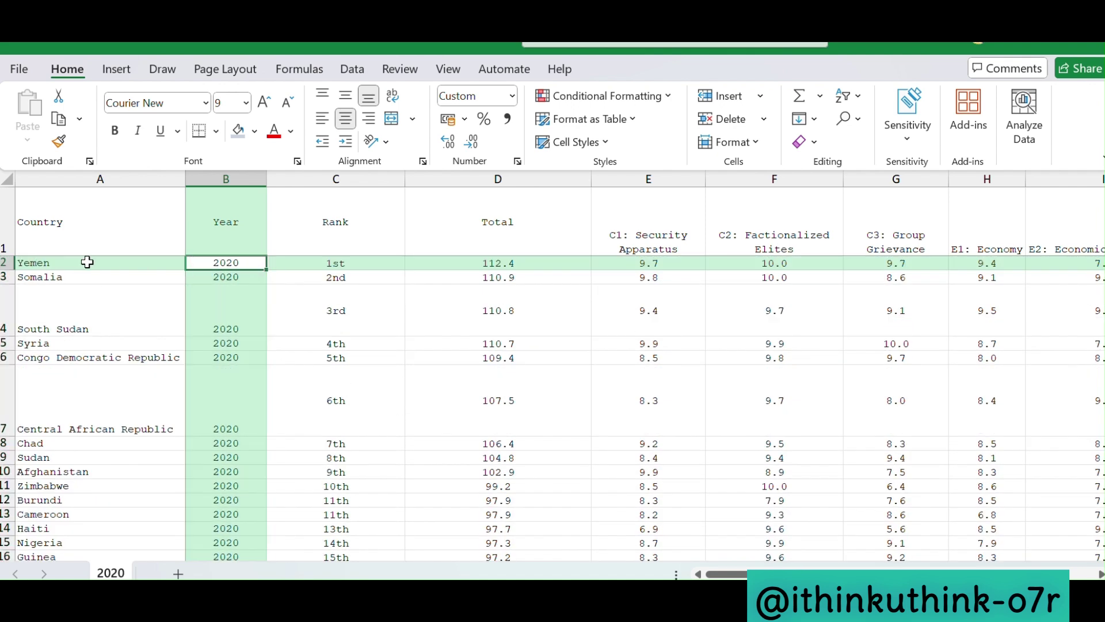
{"action": "left_click", "coordinate": [86, 262]}
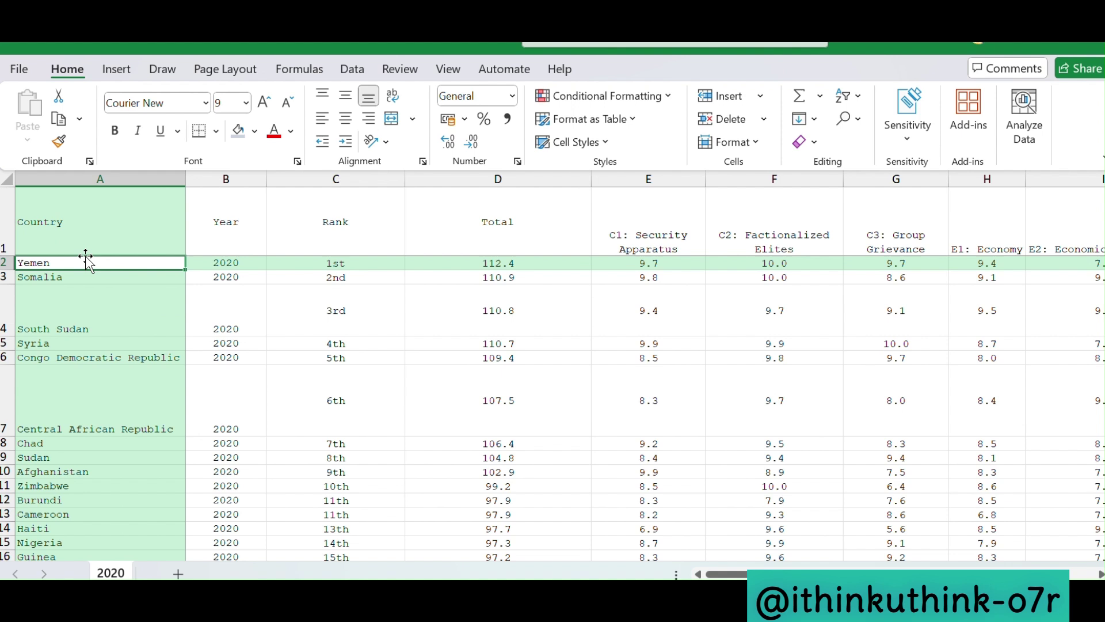
{"action": "left_click", "coordinate": [112, 243]}
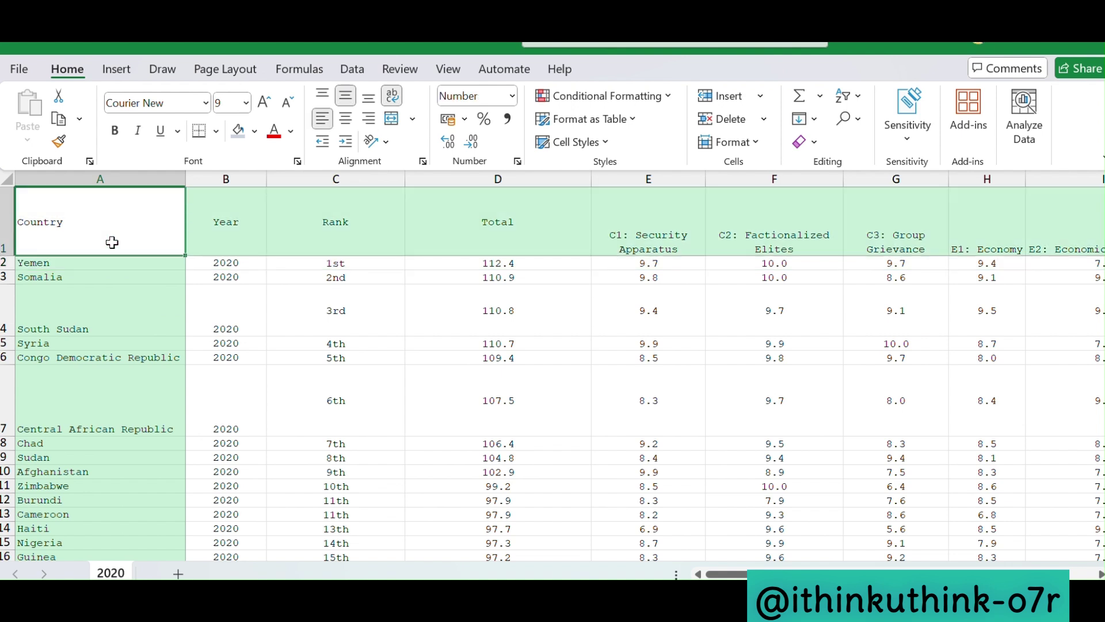
{"action": "key", "text": "ctrl+shift+Right"}
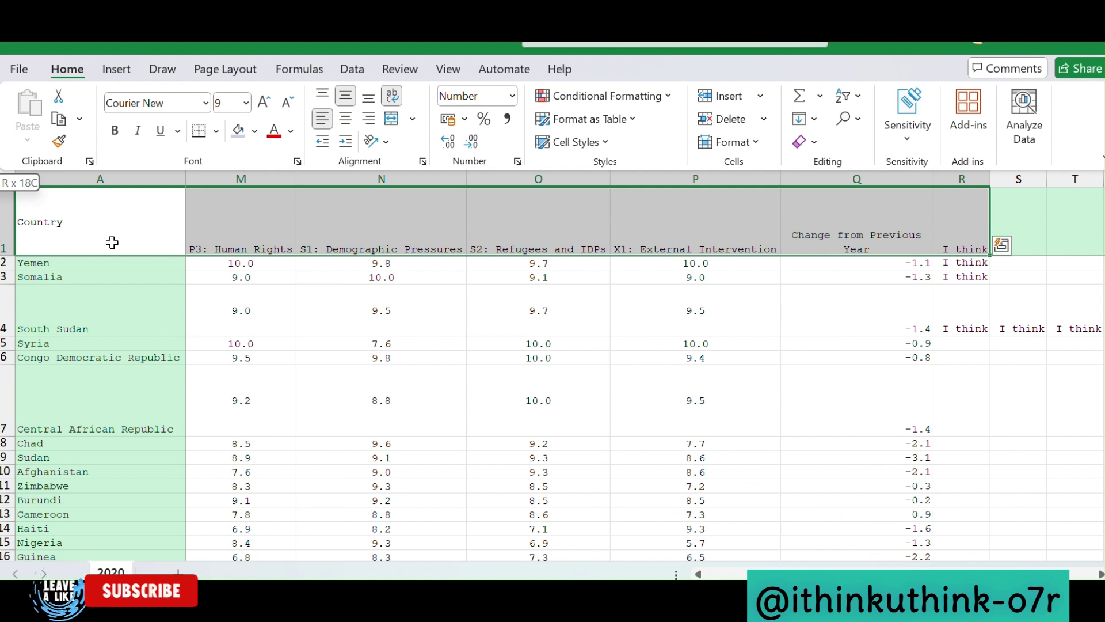
{"action": "key", "text": "ctrl+shift+Down"}
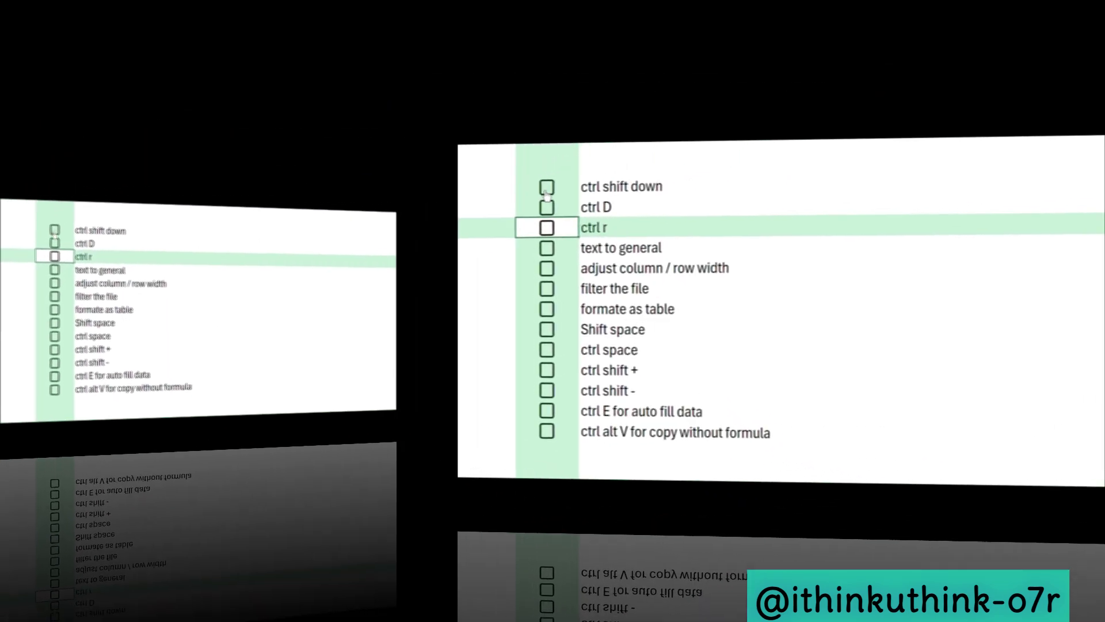
{"action": "left_click", "coordinate": [546, 191]}
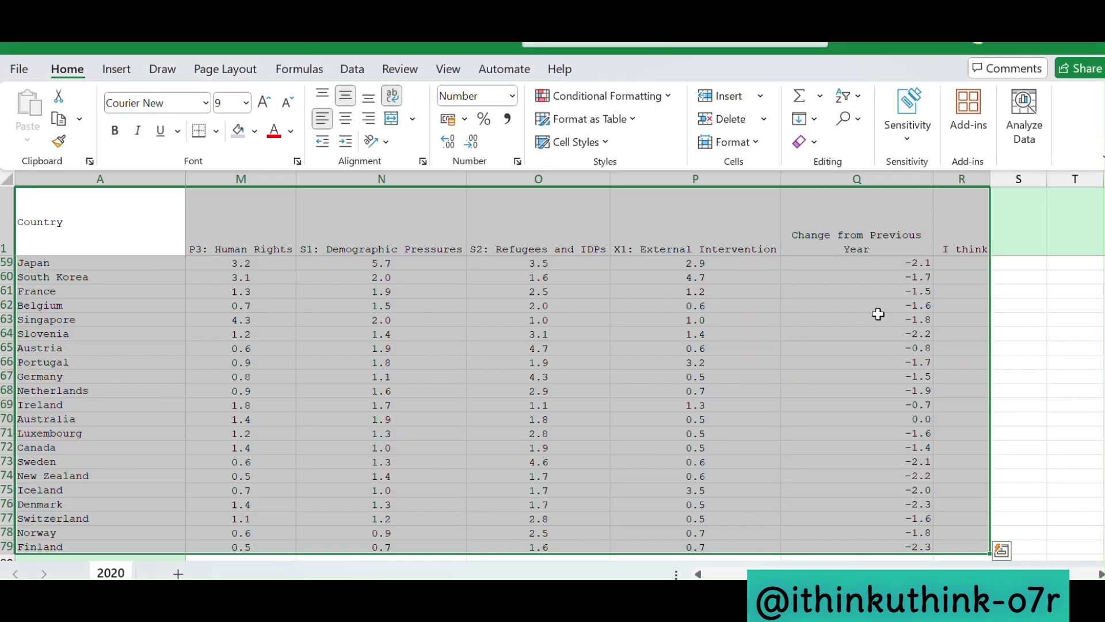
Fill cells R2 and R3 with "I think", below the same text in R1.
{"action": "left_click", "coordinate": [891, 307]}
{"action": "scroll", "coordinate": [1011, 301], "scroll_direction": "up", "scroll_amount": 20}
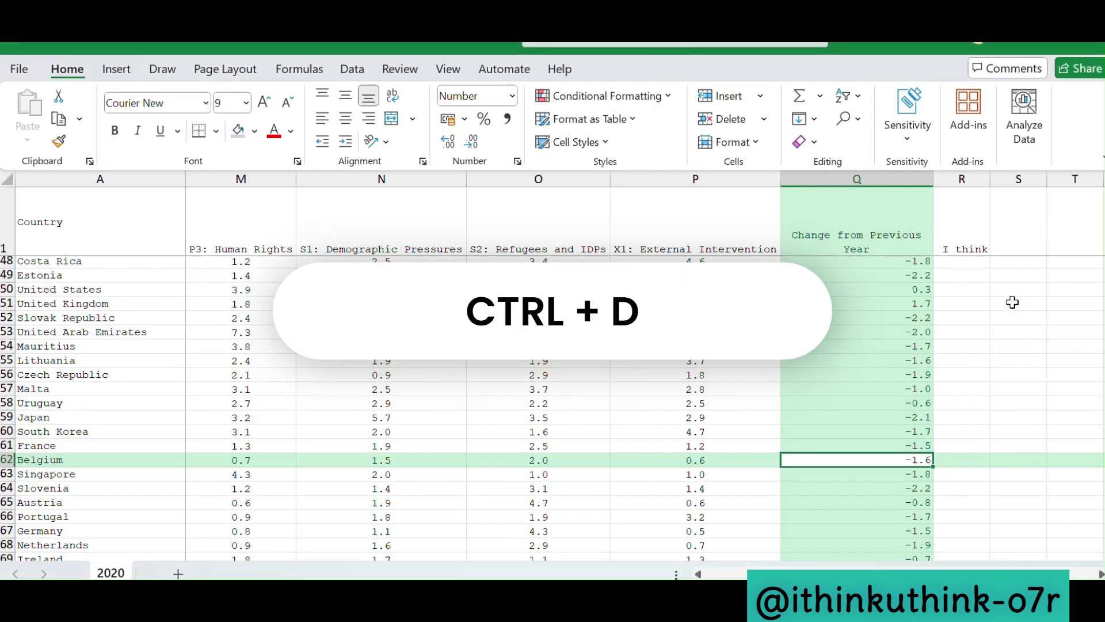
{"action": "left_click", "coordinate": [962, 230]}
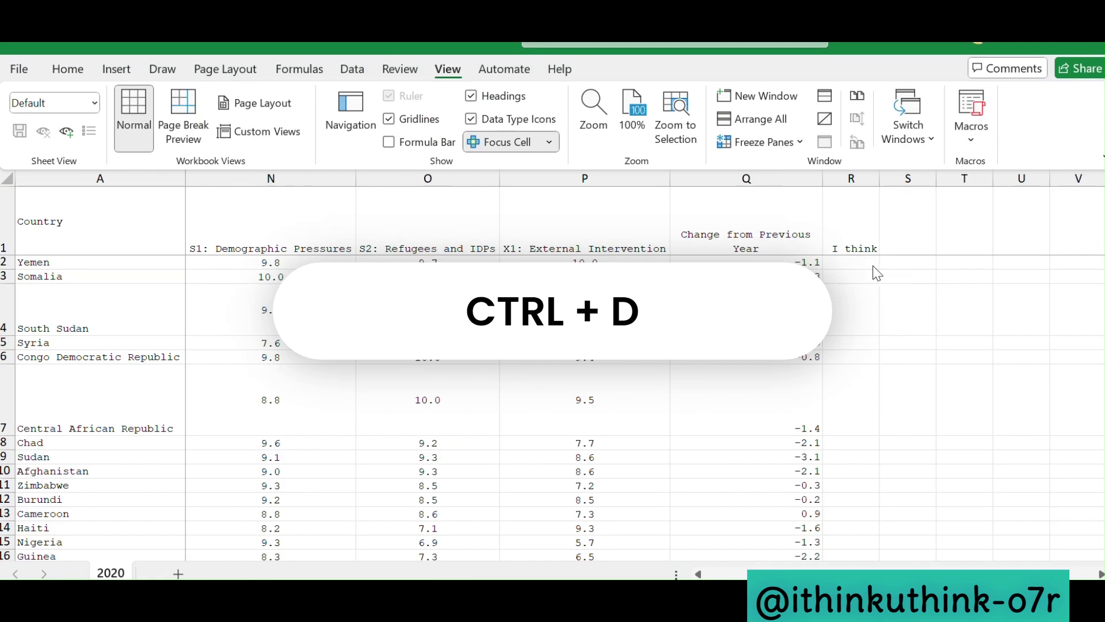
{"action": "left_click", "coordinate": [869, 262]}
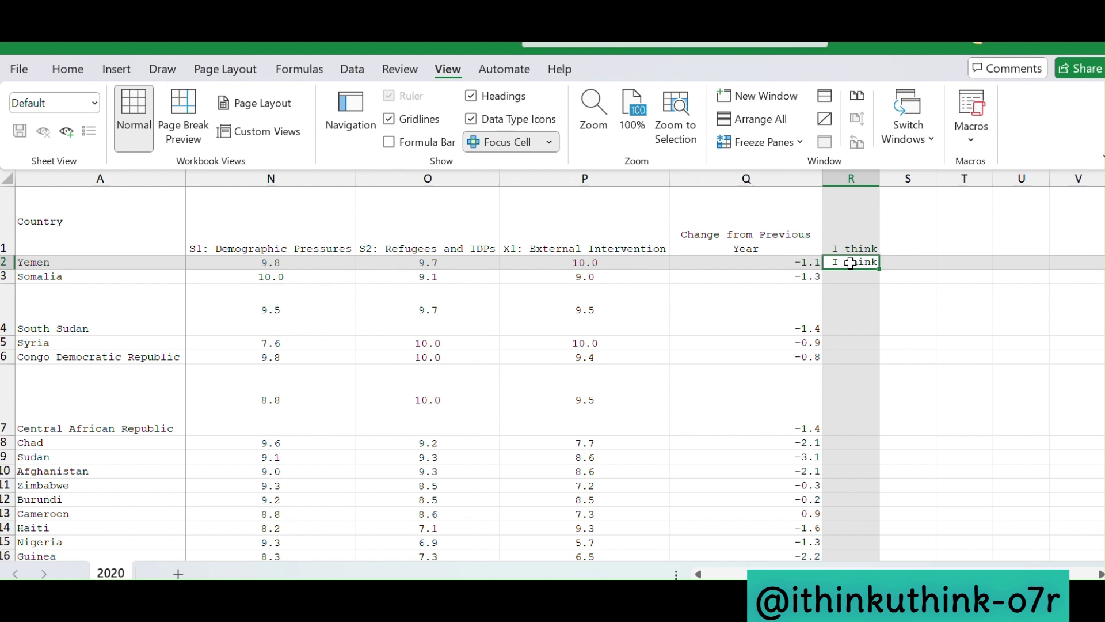
{"action": "key", "text": "Return"}
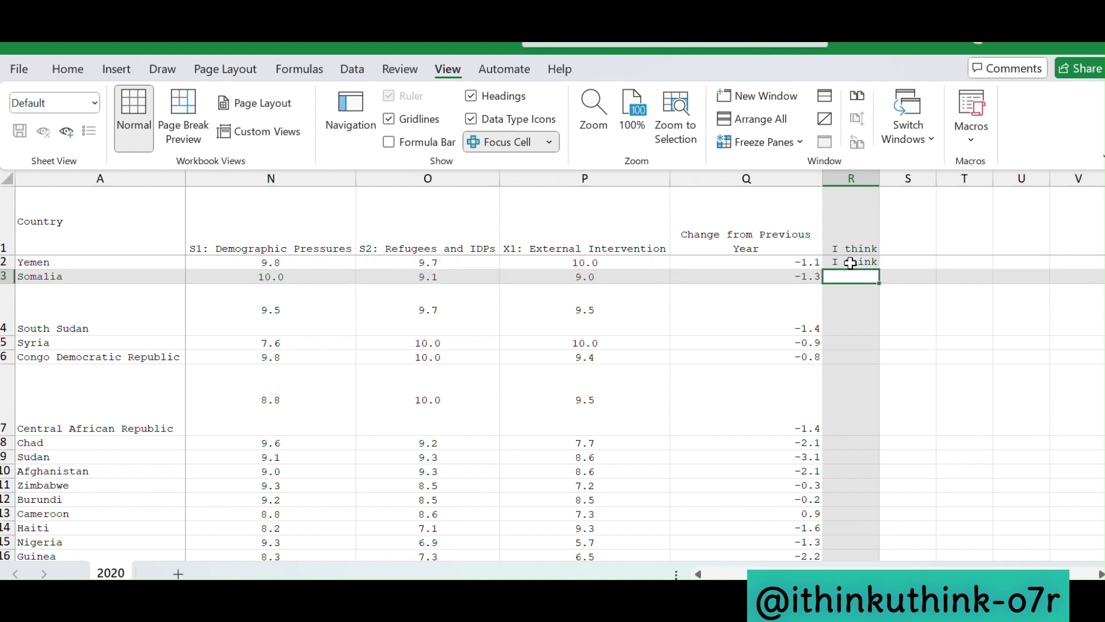
{"action": "type", "text": "I think"}
{"action": "key", "text": "Return"}
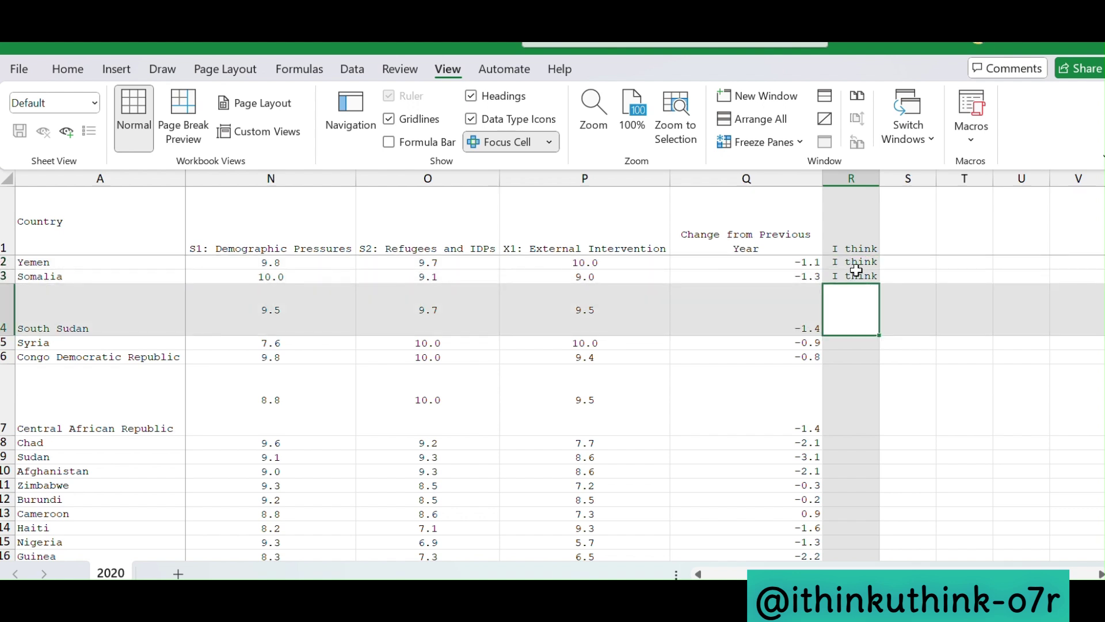
Copy "I think" from R3 into R4 and fill it down into R5.
{"action": "left_click", "coordinate": [857, 278]}
{"action": "key", "text": "ctrl+c"}
{"action": "left_click", "coordinate": [851, 316]}
{"action": "key", "text": "ctrl+v"}
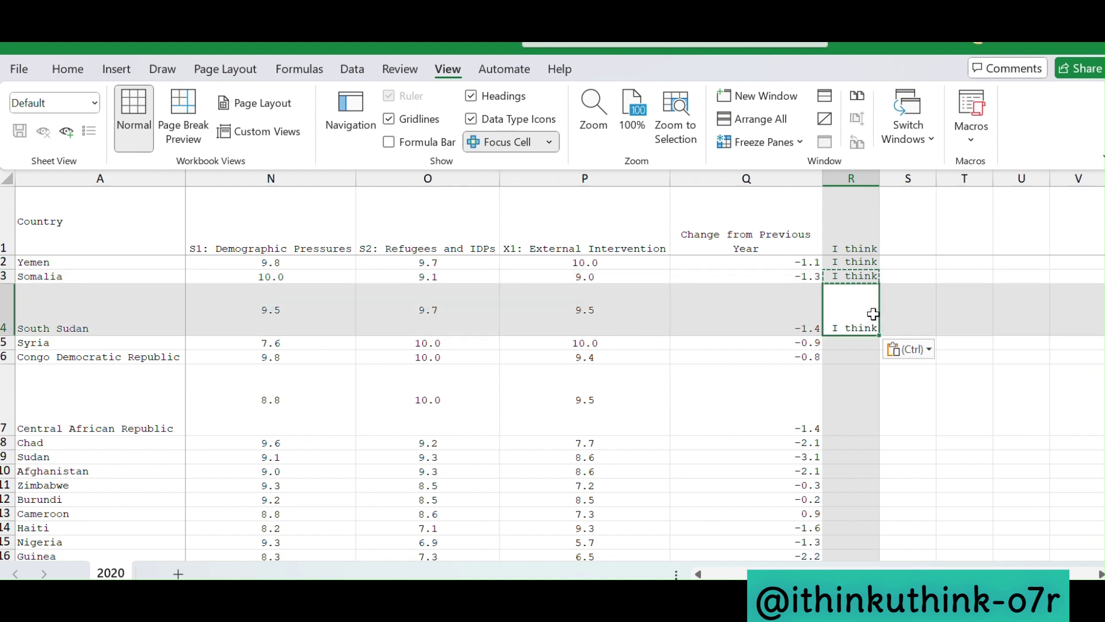
{"action": "key", "text": "Escape"}
{"action": "left_click", "coordinate": [865, 343]}
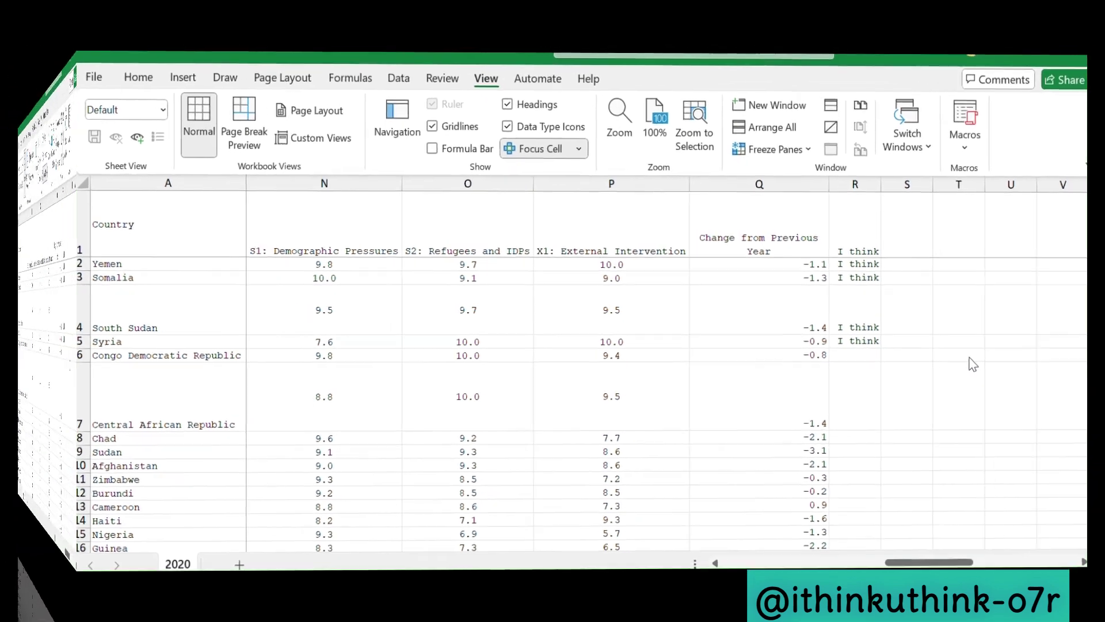
Switch to the shortcut checklist and mark "ctrl D" and "ctrl r" as done.
{"action": "key", "text": "alt+Tab"}
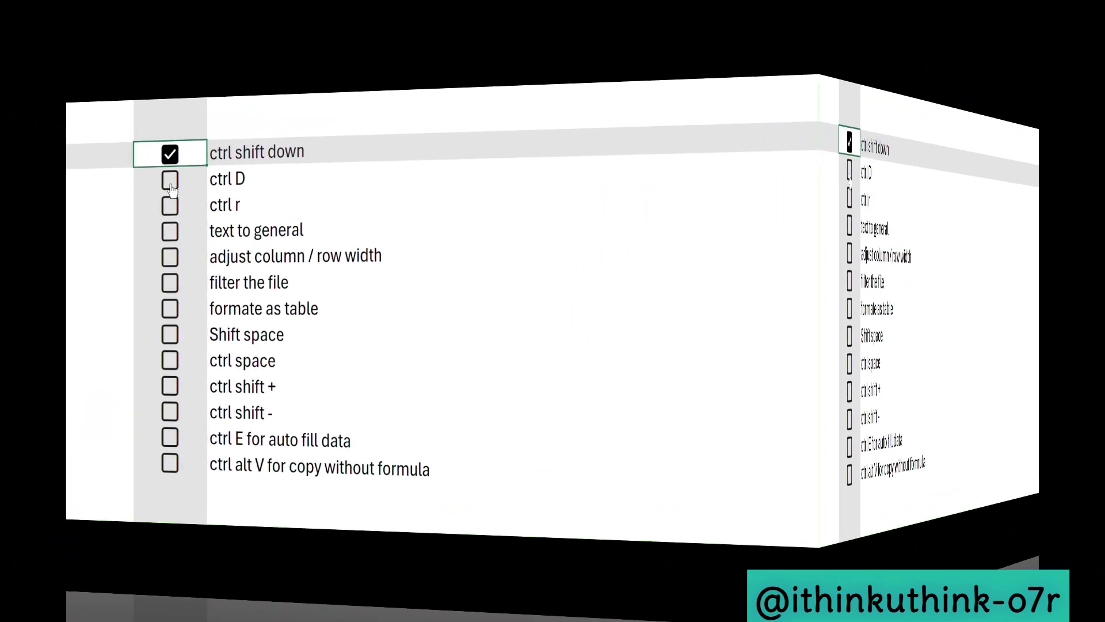
{"action": "left_click", "coordinate": [161, 163]}
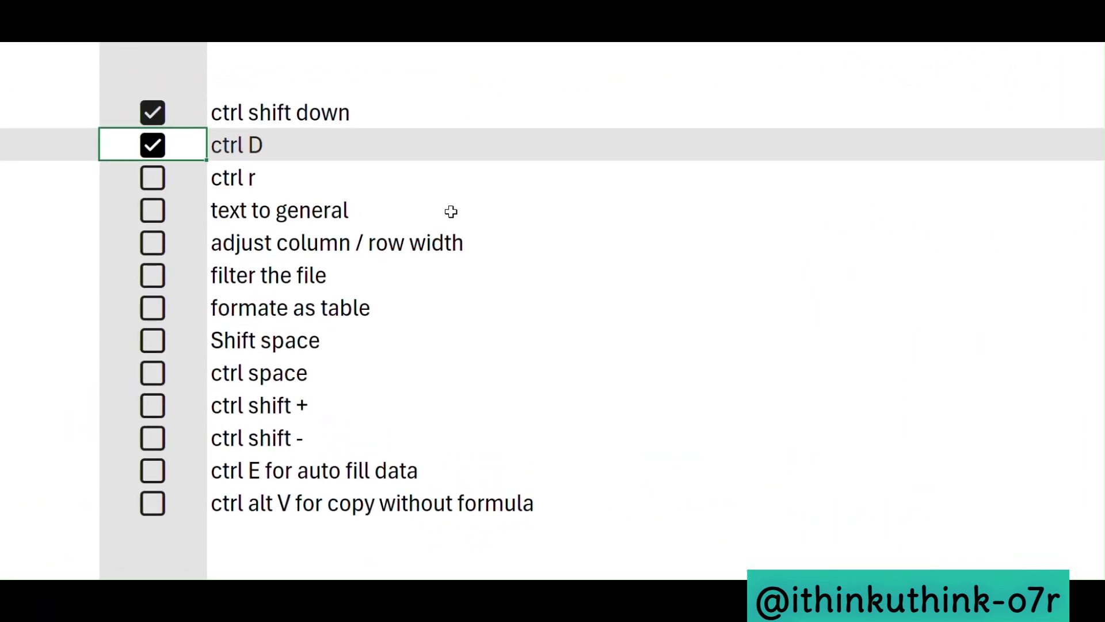
{"action": "left_click", "coordinate": [160, 188]}
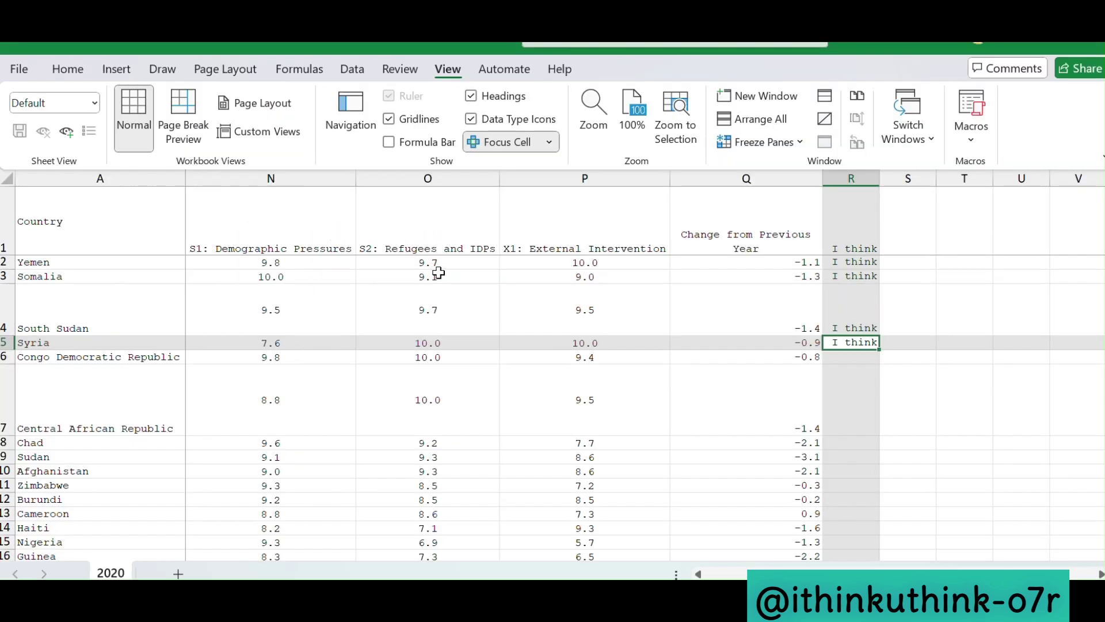
Fill the "I think" text from R4 rightward into S4 and T4.
{"action": "left_click", "coordinate": [913, 315]}
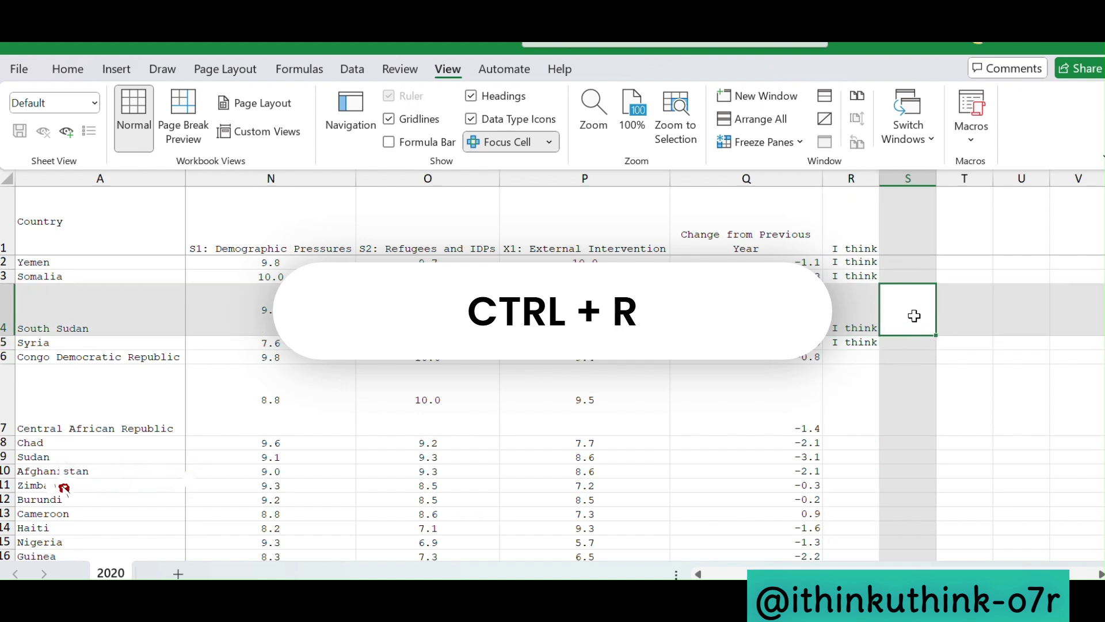
{"action": "key", "text": "ctrl+r"}
{"action": "key", "text": "Right"}
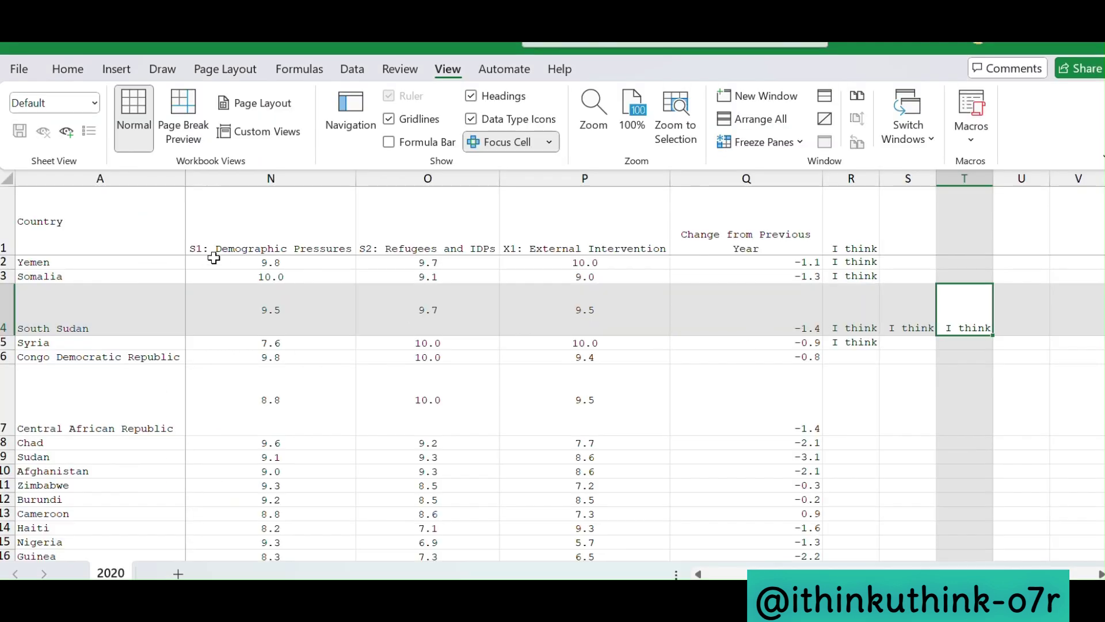
Narrow columns A, B, C and D one by one by hand.
{"action": "left_click", "coordinate": [305, 231]}
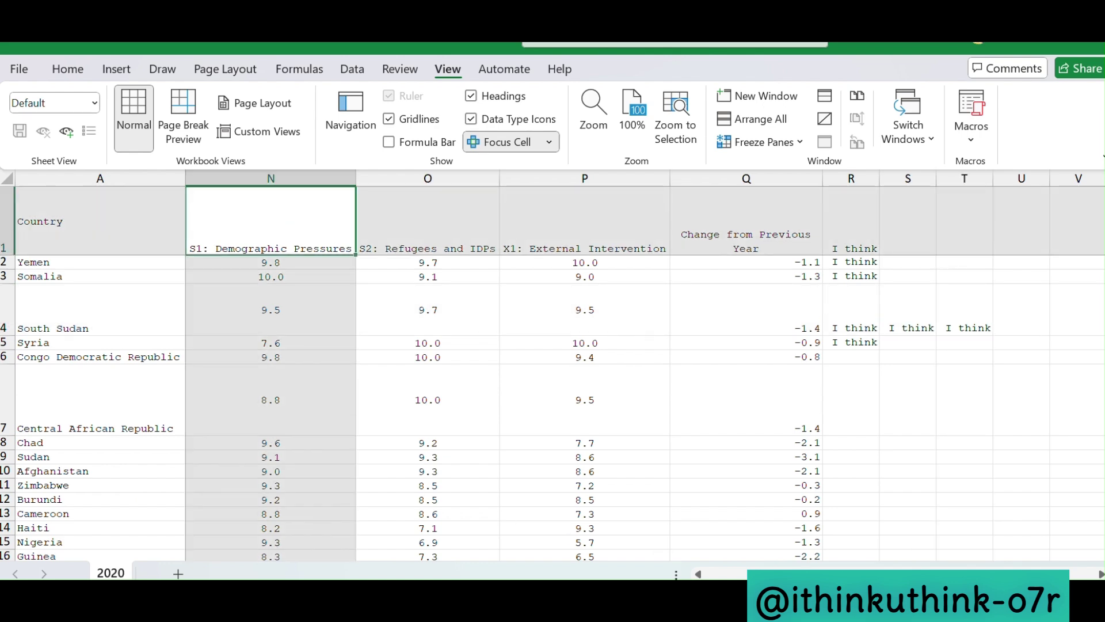
{"action": "scroll", "coordinate": [576, 368], "scroll_direction": "left", "scroll_amount": 10}
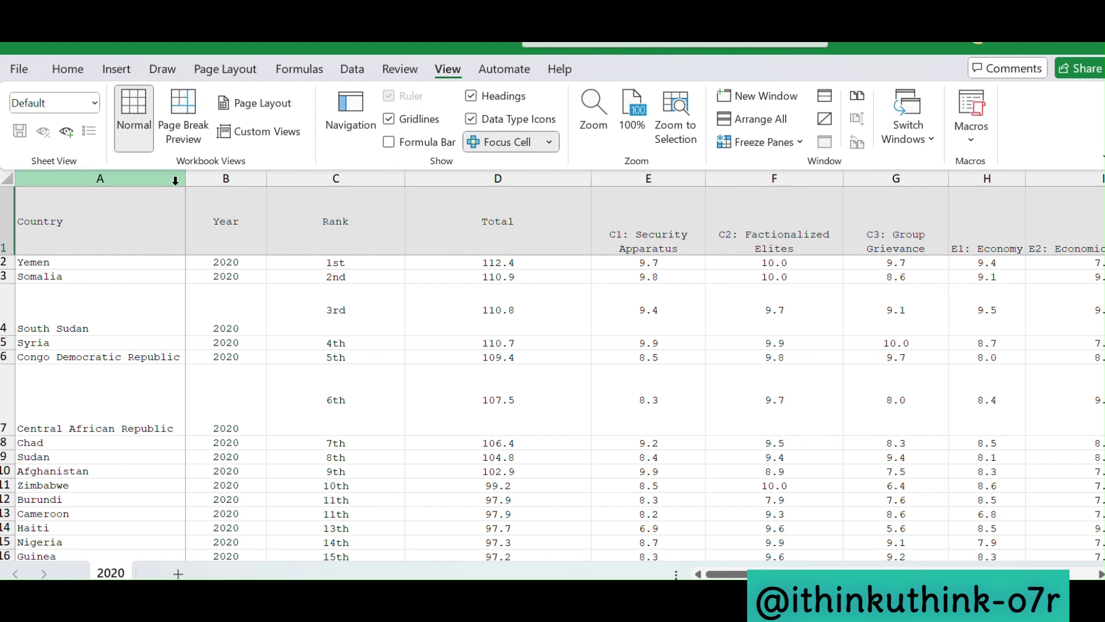
{"action": "left_click_drag", "start_coordinate": [181, 177], "coordinate": [153, 177]}
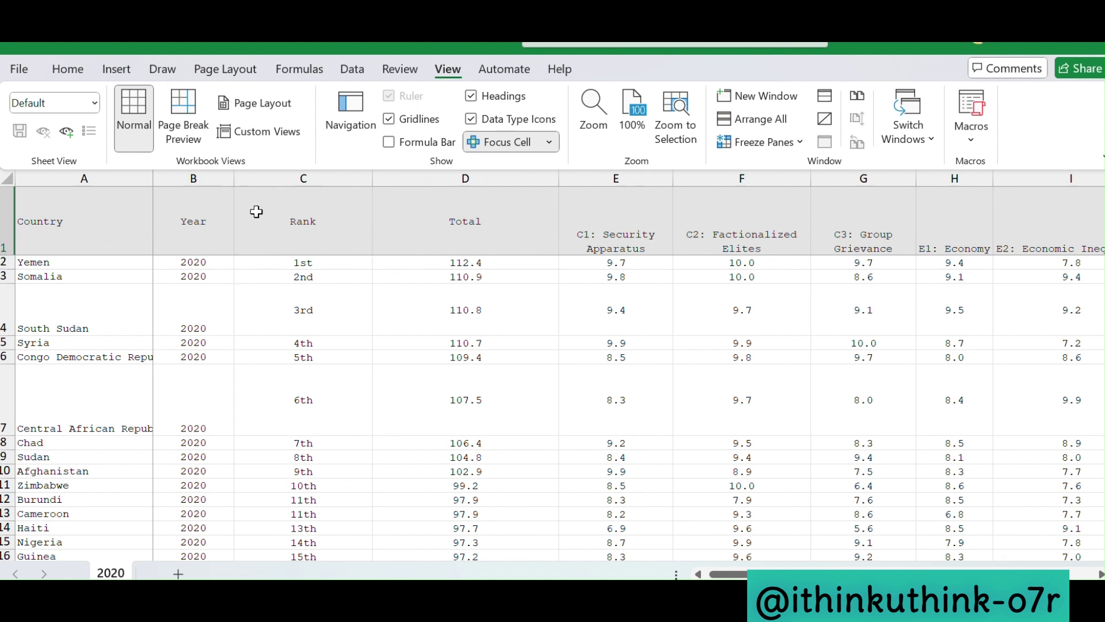
{"action": "left_click_drag", "start_coordinate": [235, 178], "coordinate": [206, 173]}
{"action": "left_click_drag", "start_coordinate": [346, 179], "coordinate": [295, 176]}
{"action": "left_click", "coordinate": [431, 168]}
{"action": "left_click_drag", "start_coordinate": [480, 175], "coordinate": [421, 173]}
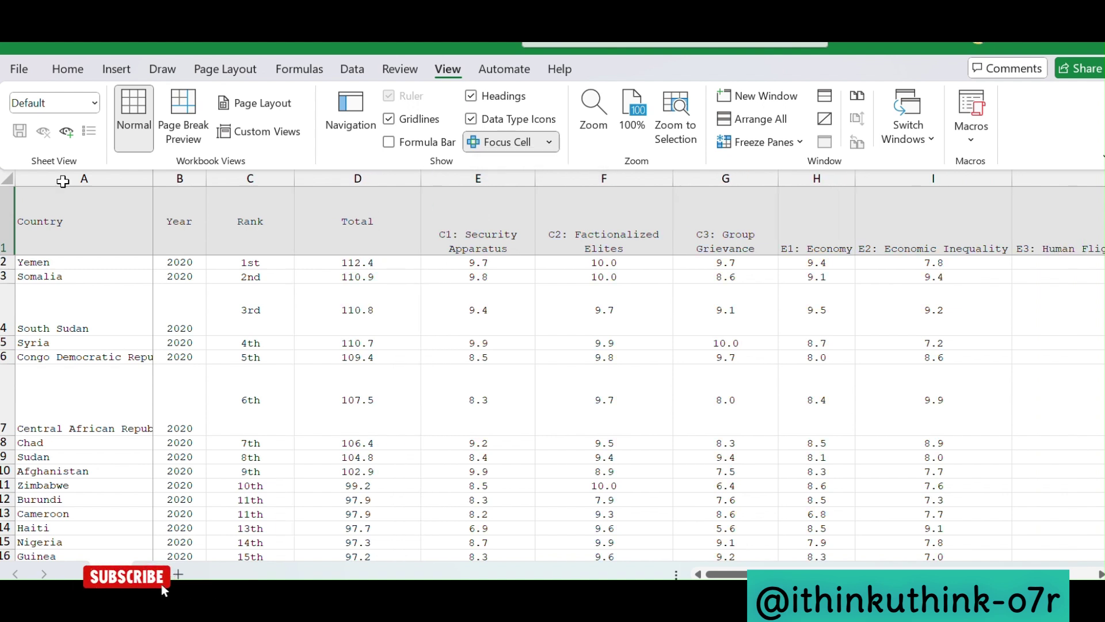
Autofit the widths of columns A through H together.
{"action": "left_click", "coordinate": [132, 178]}
{"action": "left_click_drag", "start_coordinate": [132, 178], "coordinate": [842, 178]}
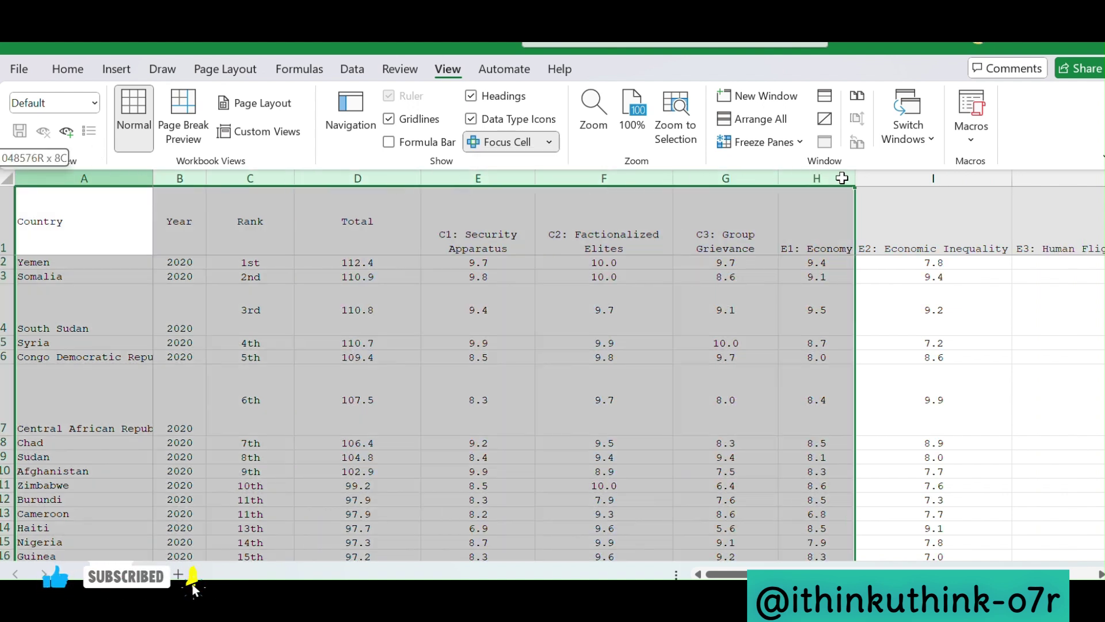
{"action": "double_click", "coordinate": [152, 179]}
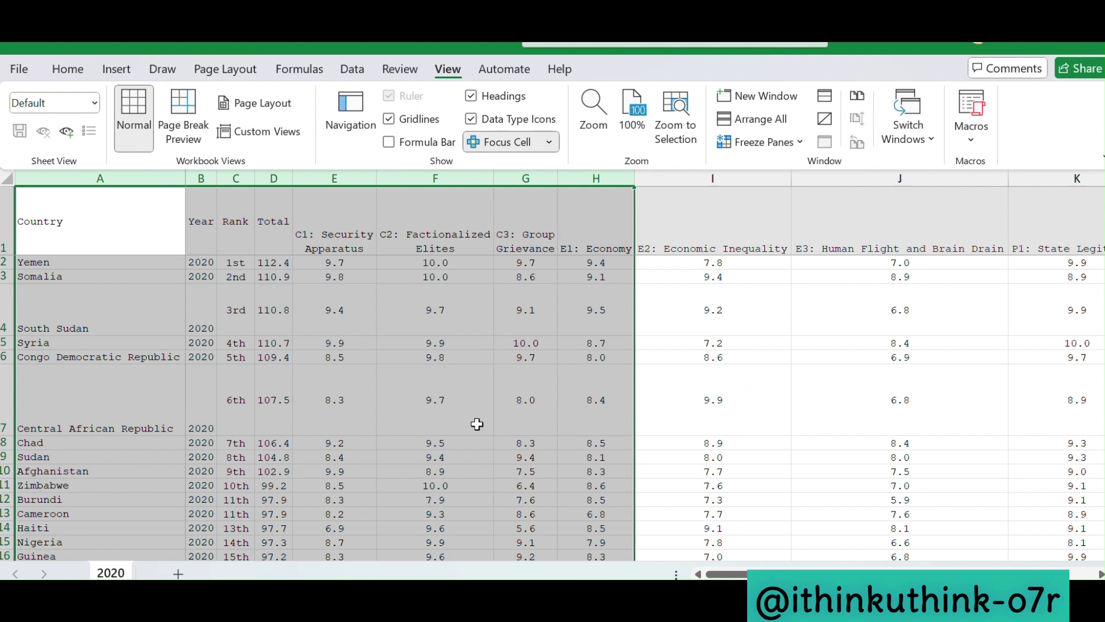
Autofit the heights of rows 1 through 13 together.
{"action": "left_click", "coordinate": [268, 265]}
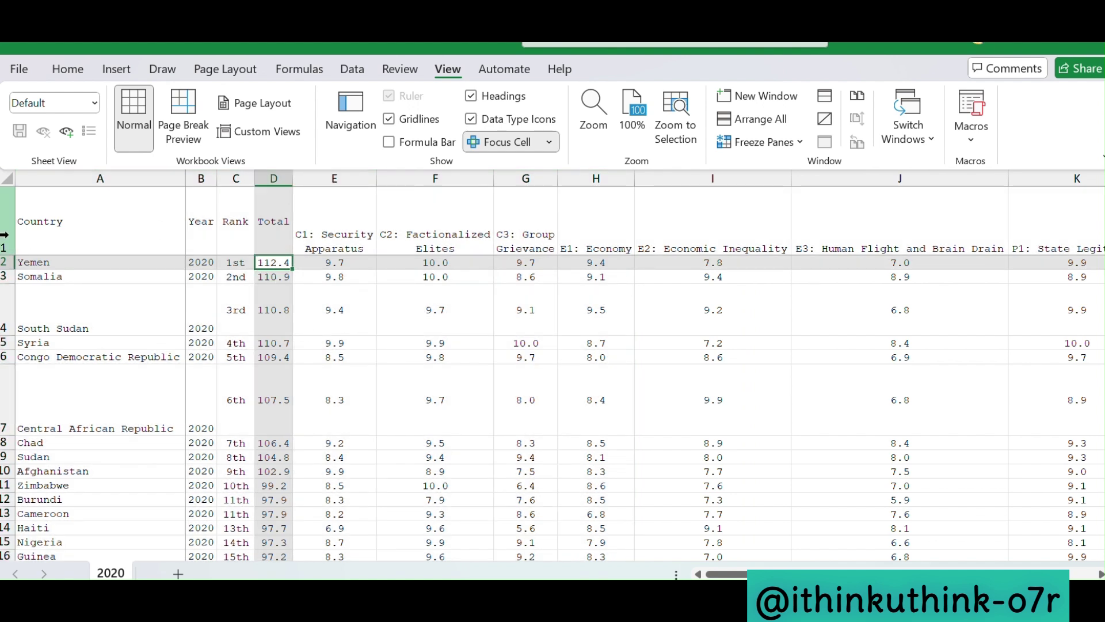
{"action": "left_click_drag", "start_coordinate": [3, 231], "coordinate": [4, 514]}
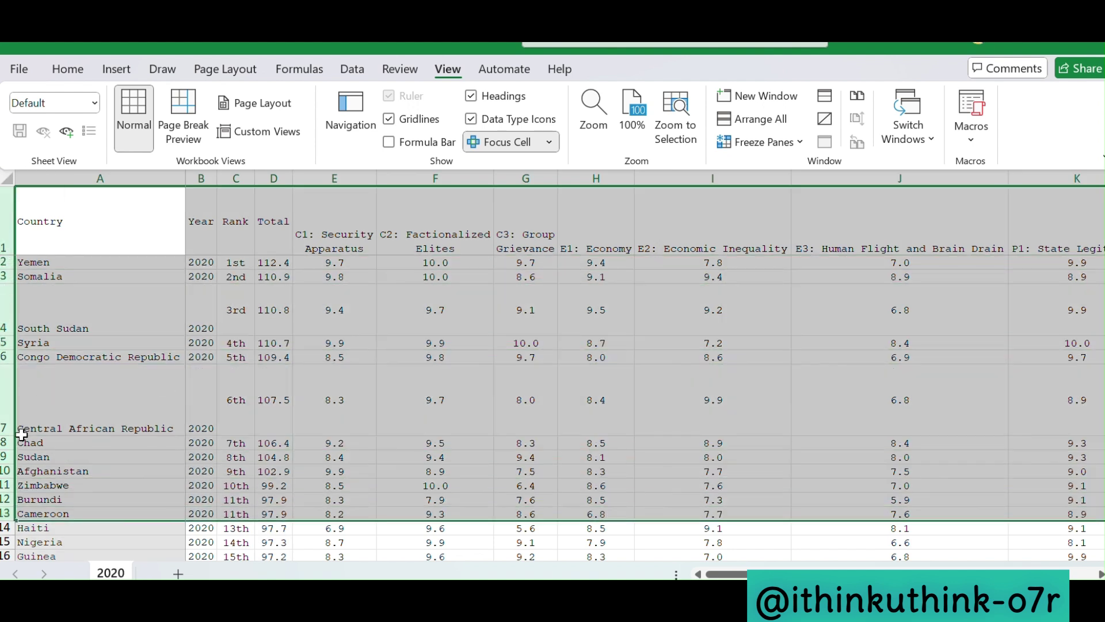
{"action": "left_click_drag", "start_coordinate": [7, 433], "coordinate": [6, 381]}
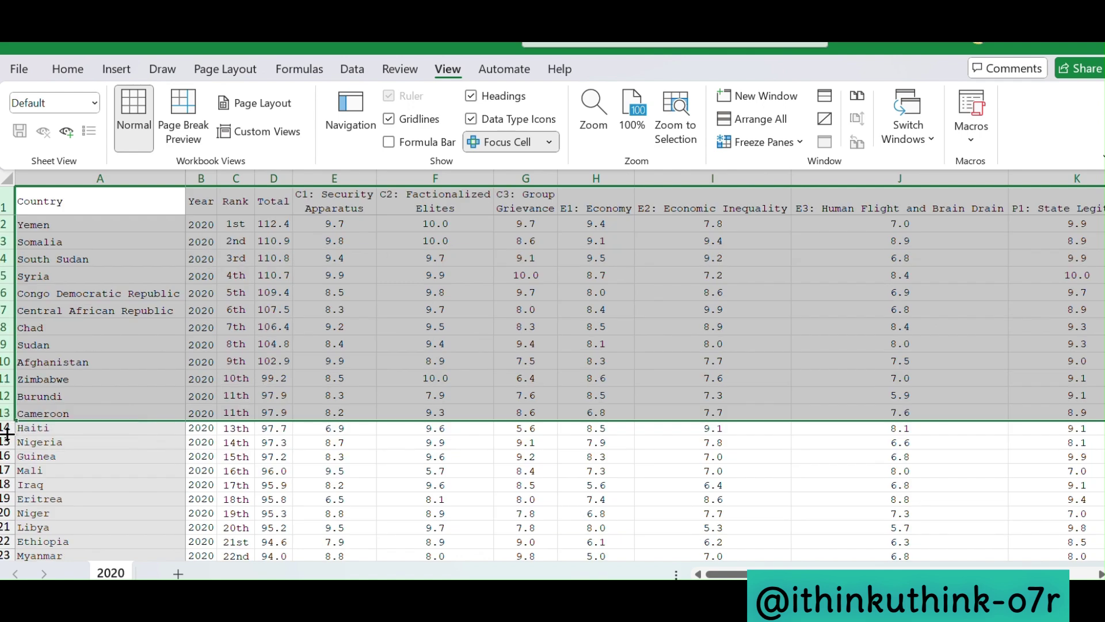
Increase the heights of rows 2 through 19 together to 21.00.
{"action": "left_click", "coordinate": [113, 242]}
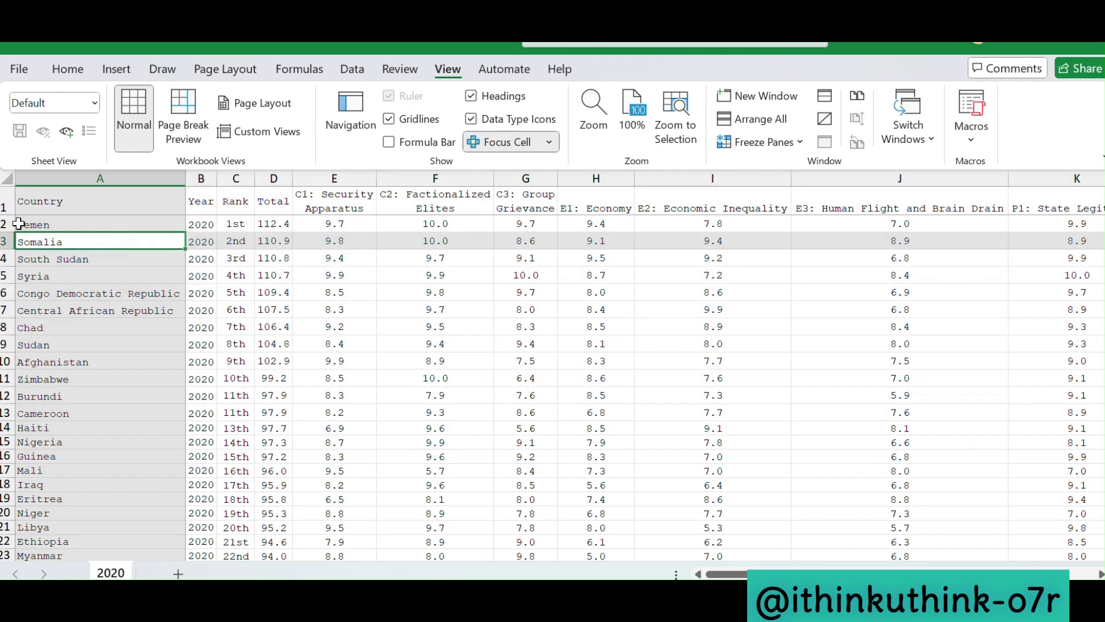
{"action": "left_click_drag", "start_coordinate": [3, 222], "coordinate": [5, 498]}
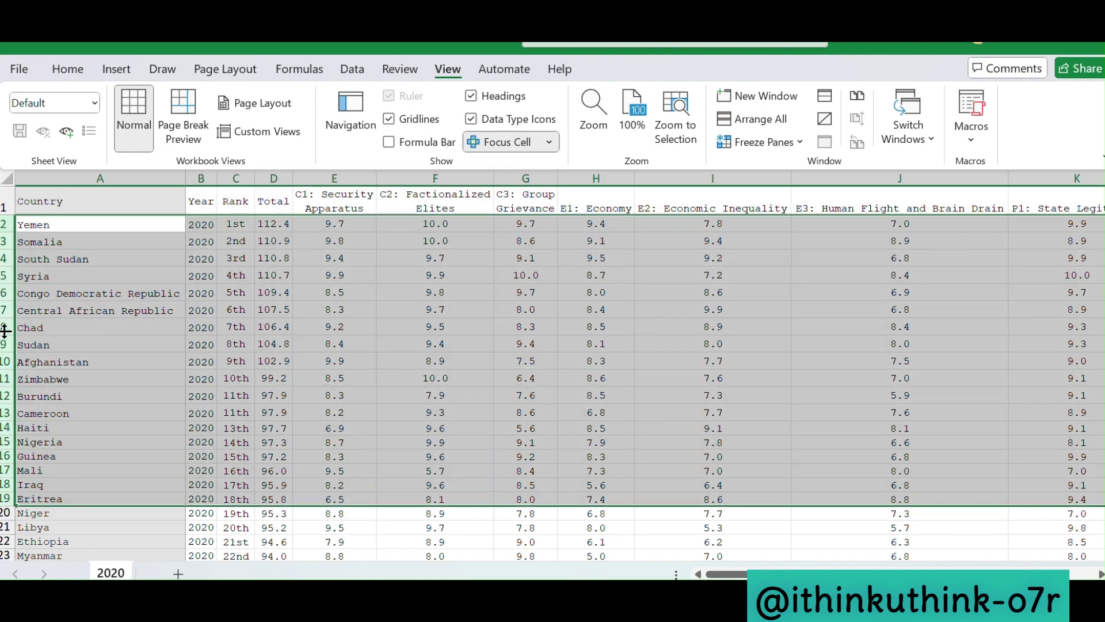
{"action": "left_click_drag", "start_coordinate": [15, 267], "coordinate": [12, 276]}
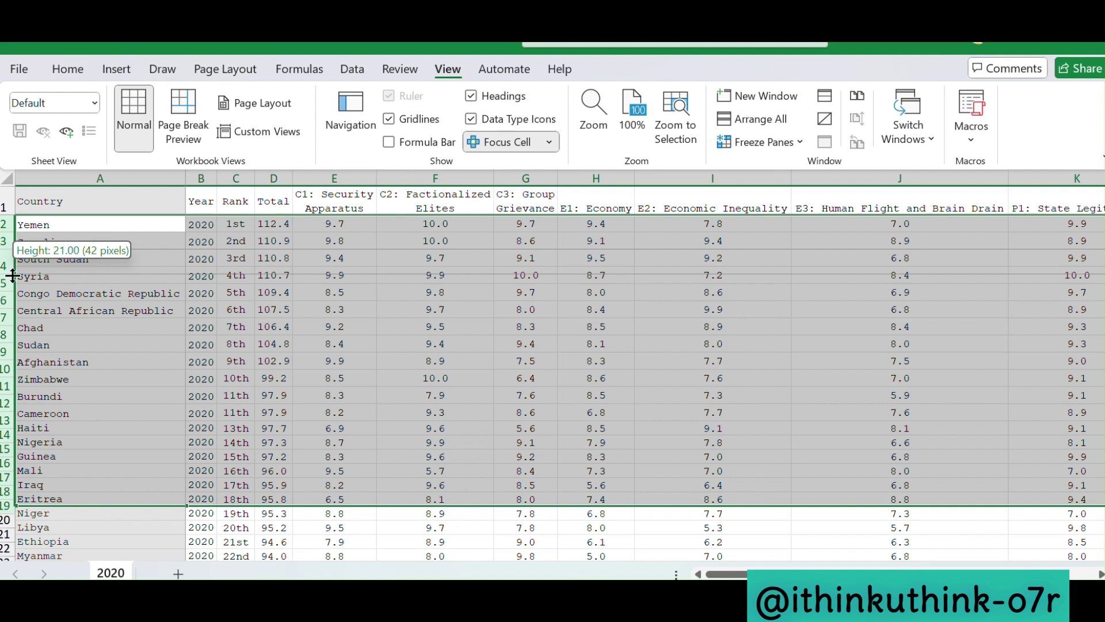
{"action": "left_click_drag", "start_coordinate": [13, 276], "coordinate": [13, 277]}
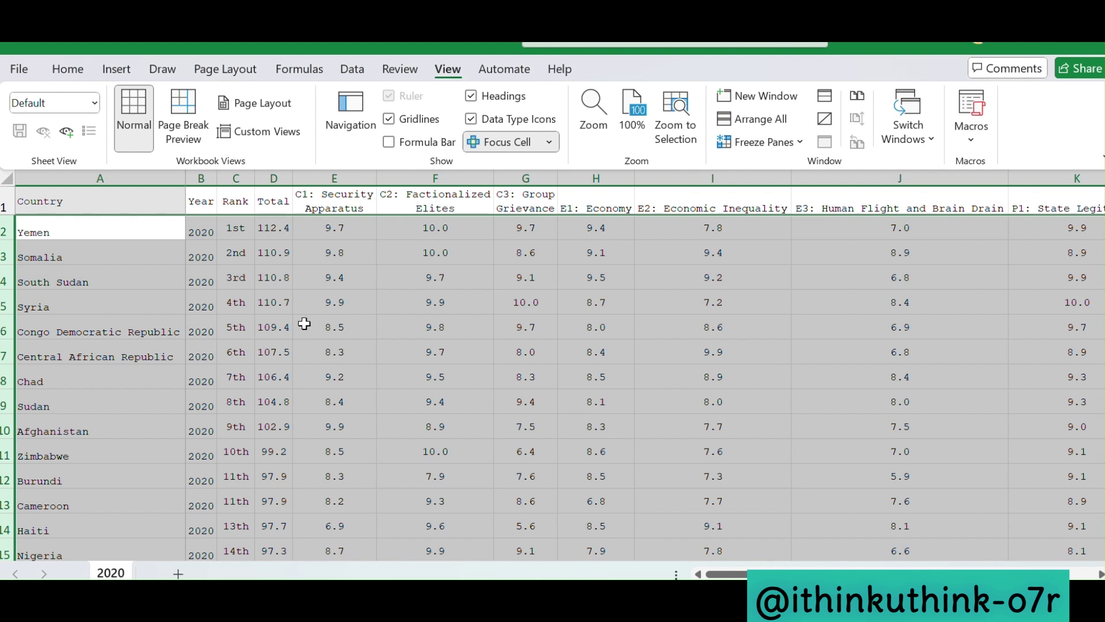
{"action": "left_click", "coordinate": [304, 324]}
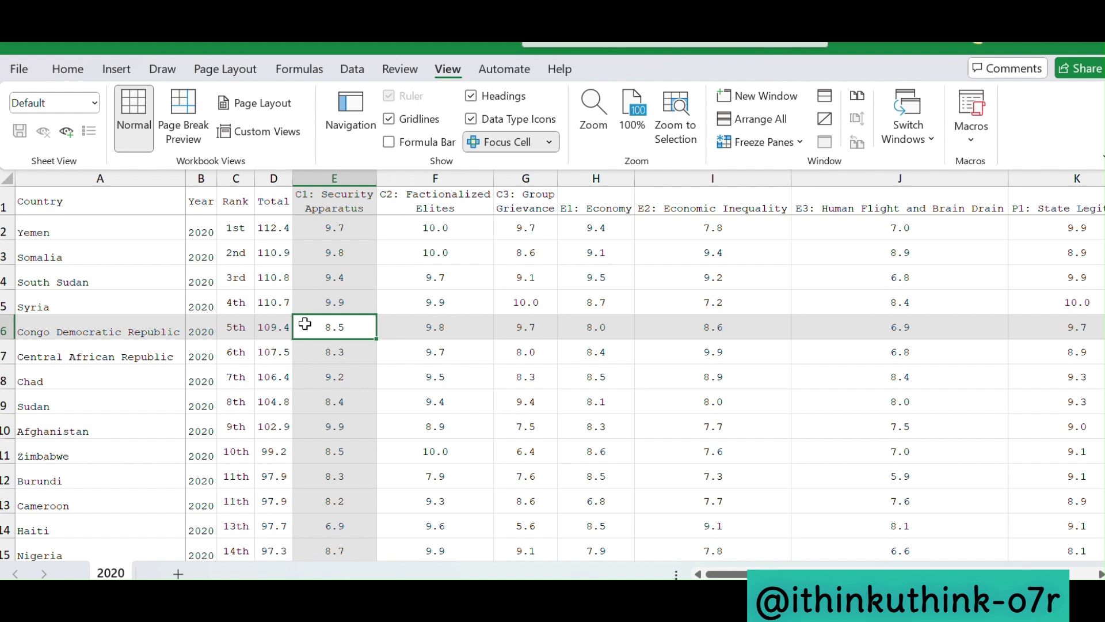
Turn on filters for the header row and check the Rank column's filter options.
{"action": "key", "text": "ctrl+shift+l"}
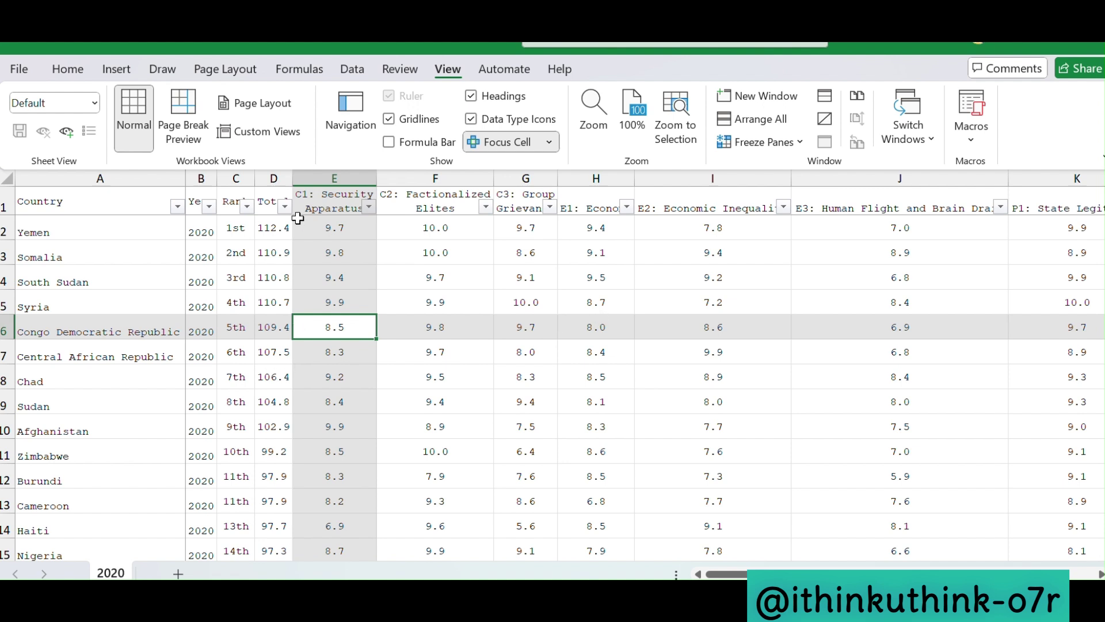
{"action": "left_click", "coordinate": [247, 206]}
{"action": "left_click", "coordinate": [247, 206]}
{"action": "left_click", "coordinate": [601, 327]}
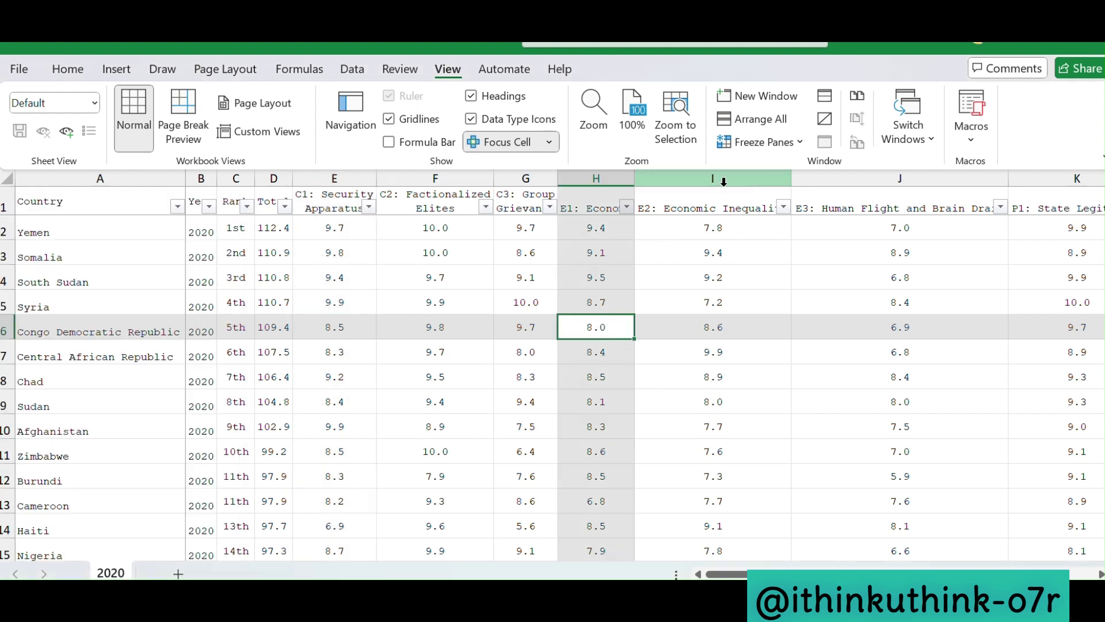
Remove the header row filters and reapply them with the Filter command.
{"action": "left_click", "coordinate": [358, 70]}
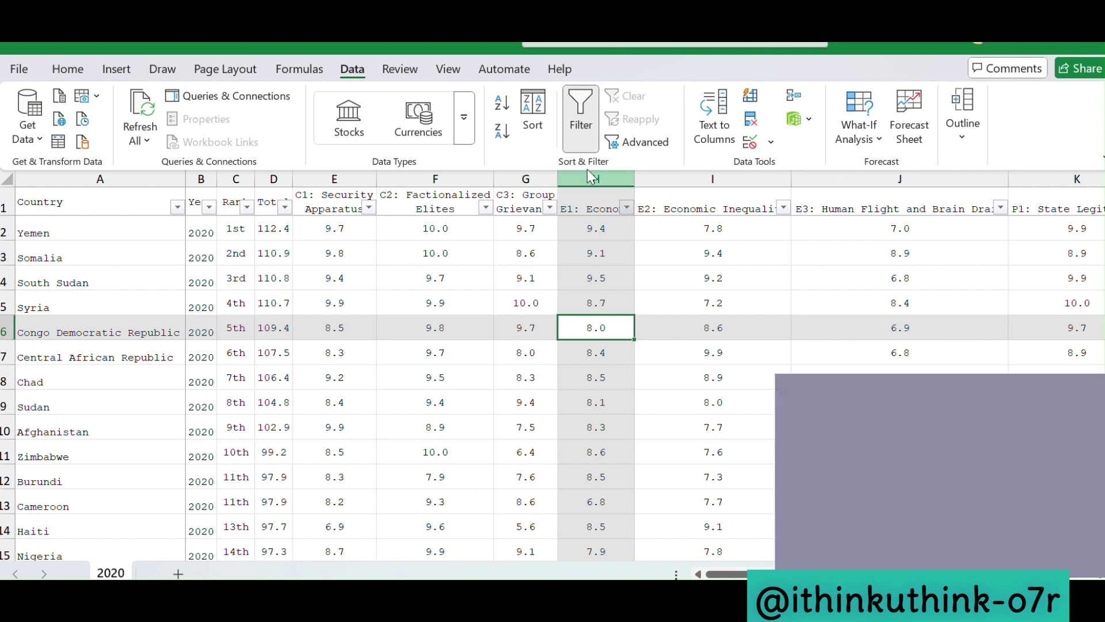
{"action": "left_click", "coordinate": [581, 138]}
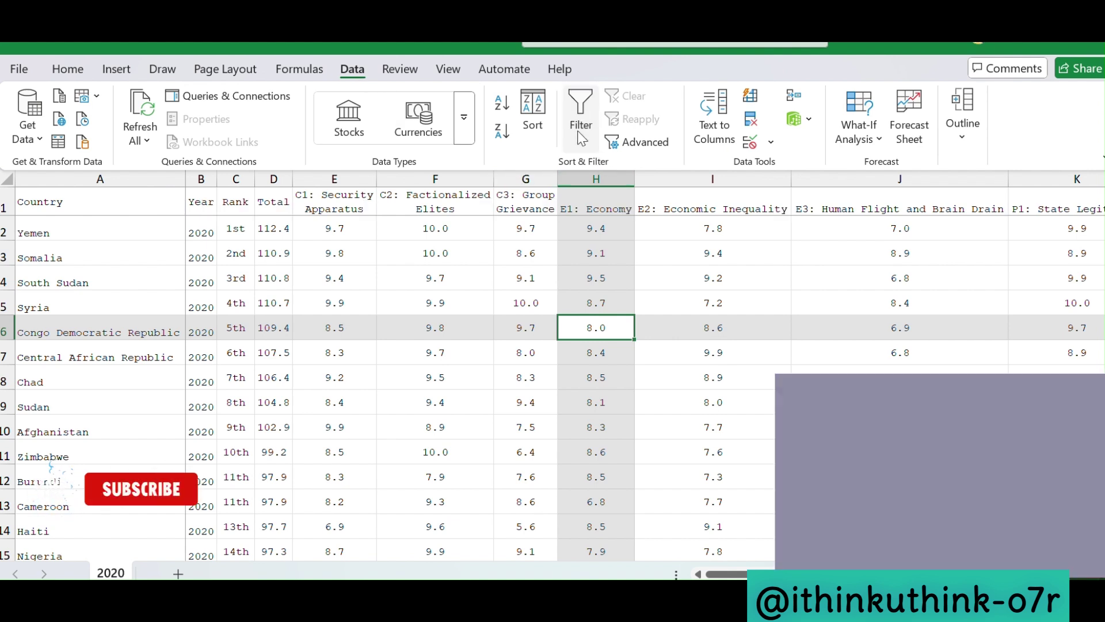
{"action": "left_click", "coordinate": [580, 123]}
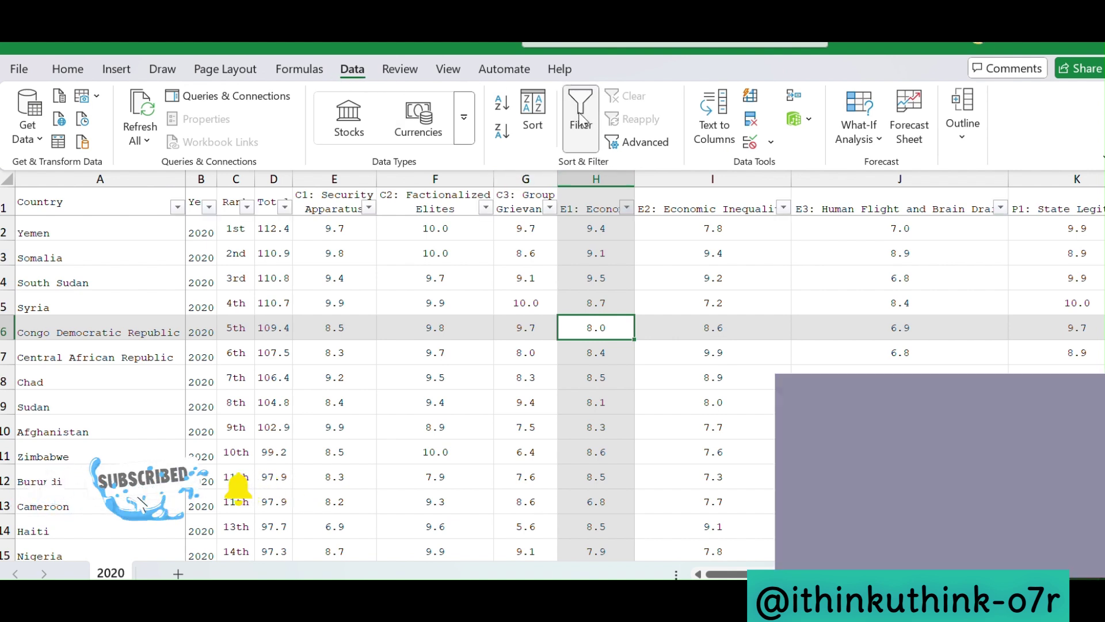
Toggle the filters off, on and off again while a Total column cell is selected.
{"action": "left_click", "coordinate": [266, 406]}
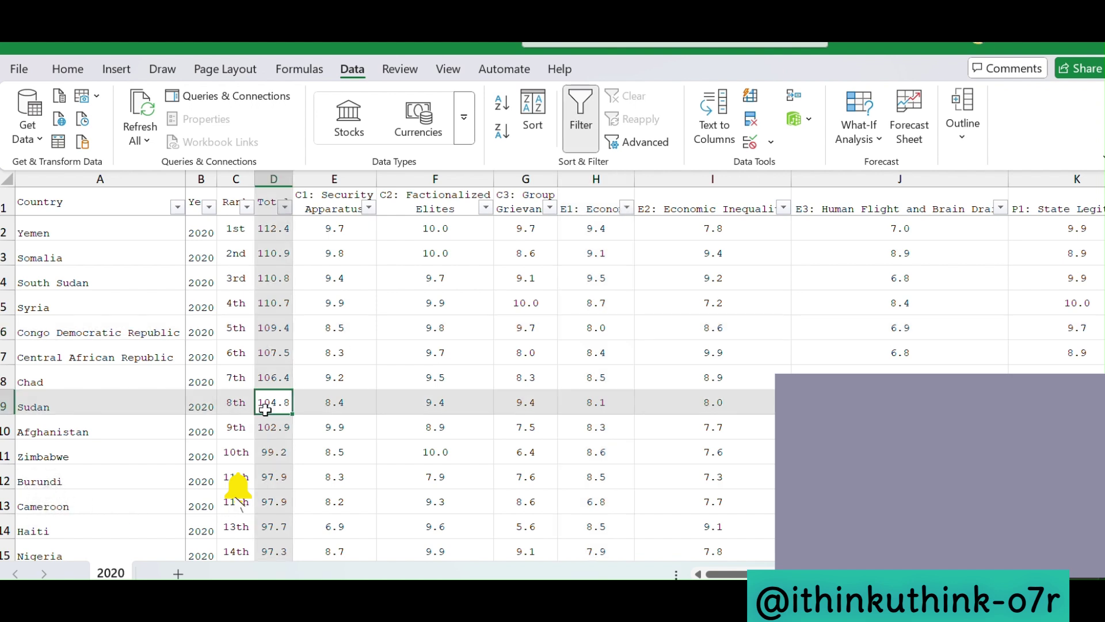
{"action": "key", "text": "ctrl+shift+l"}
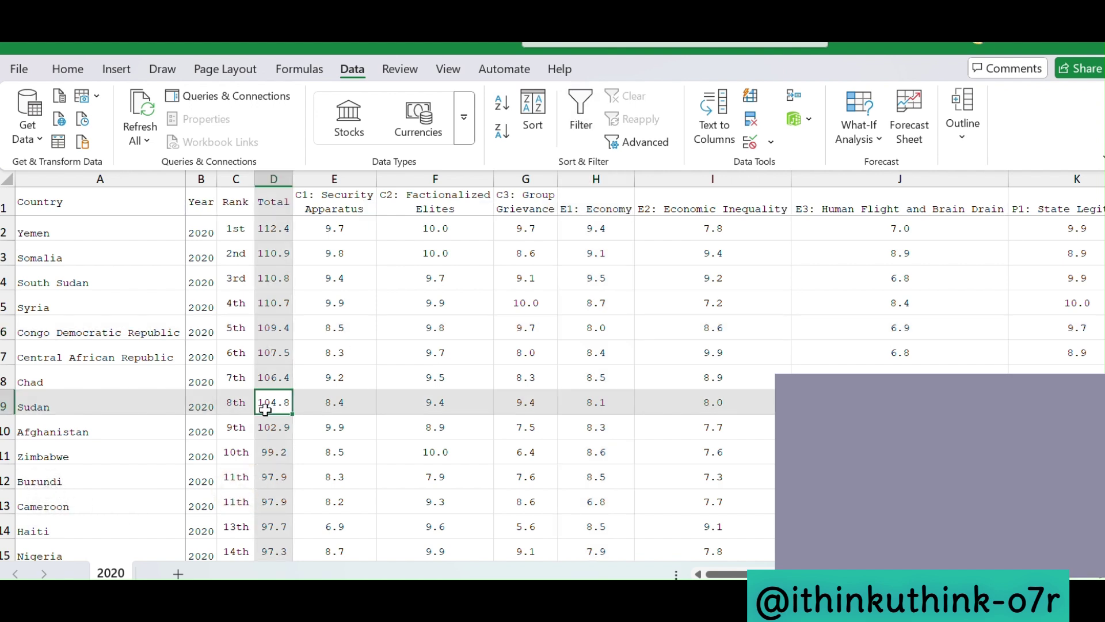
{"action": "key", "text": "ctrl+shift+l"}
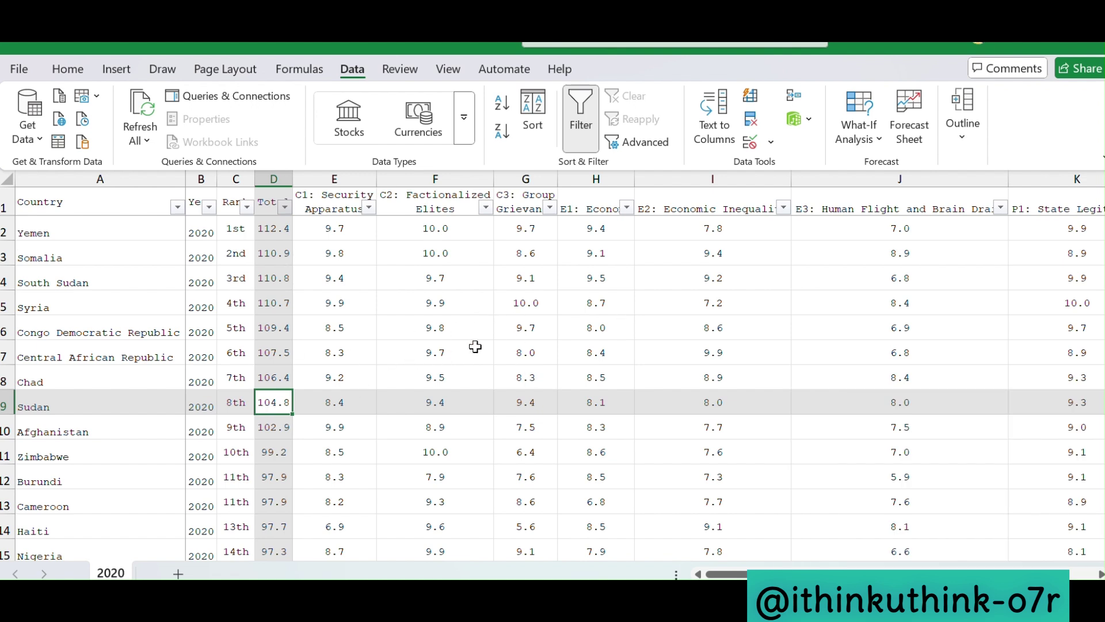
{"action": "key", "text": "ctrl+shift+l"}
{"action": "left_click", "coordinate": [451, 318]}
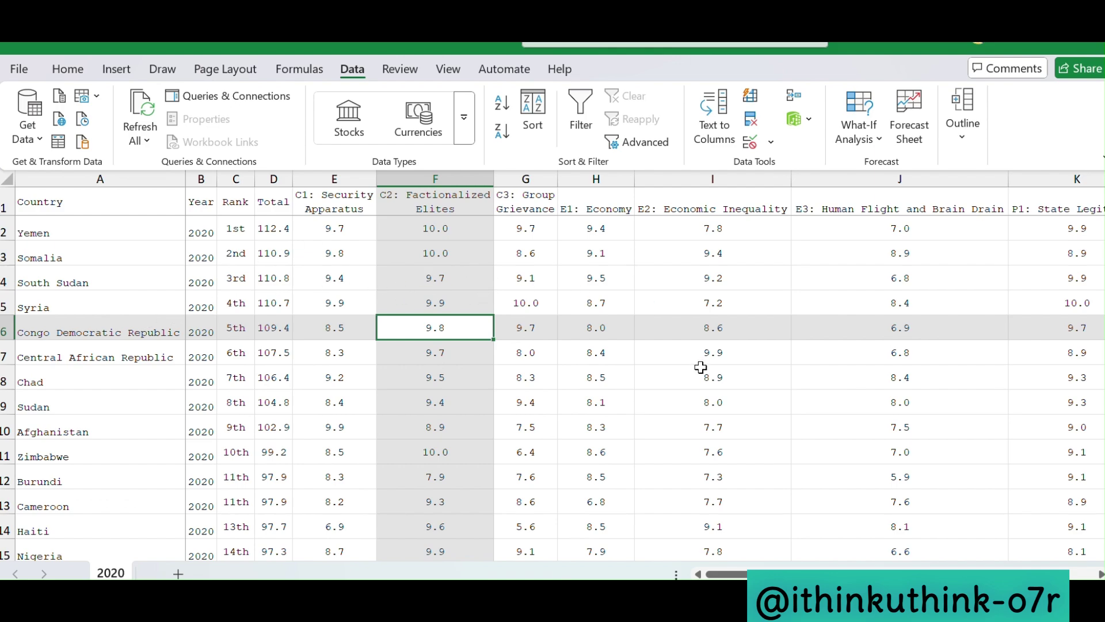
Convert the data range A1:T179 into a table with headers.
{"action": "scroll", "coordinate": [701, 368], "scroll_direction": "down", "scroll_amount": 5, "text": "ctrl"}
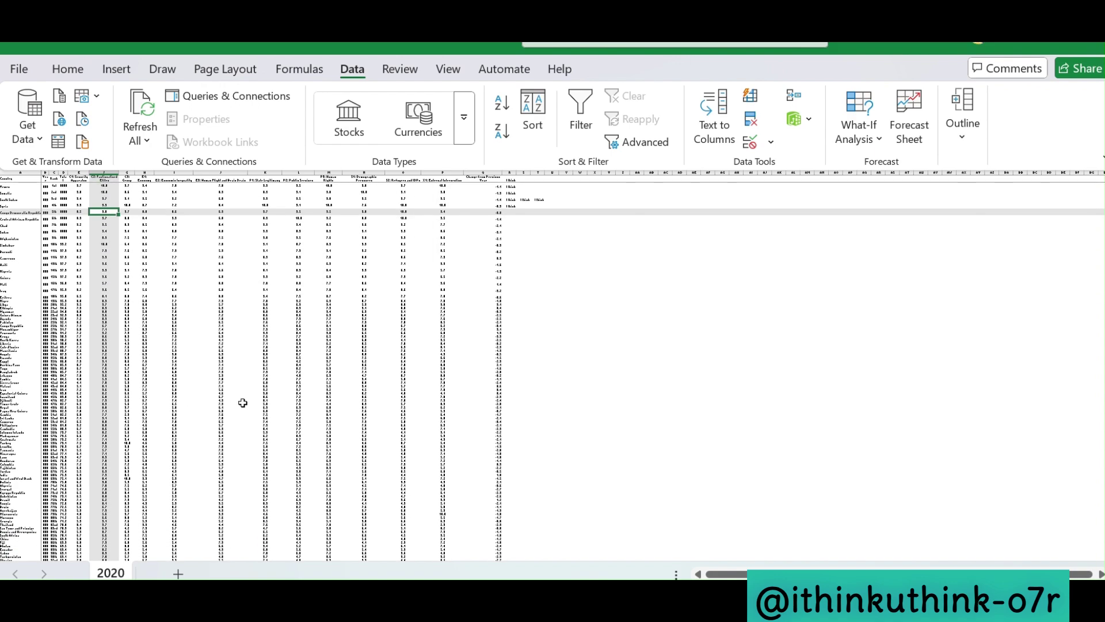
{"action": "scroll", "coordinate": [242, 402], "scroll_direction": "up", "scroll_amount": 5, "text": "ctrl"}
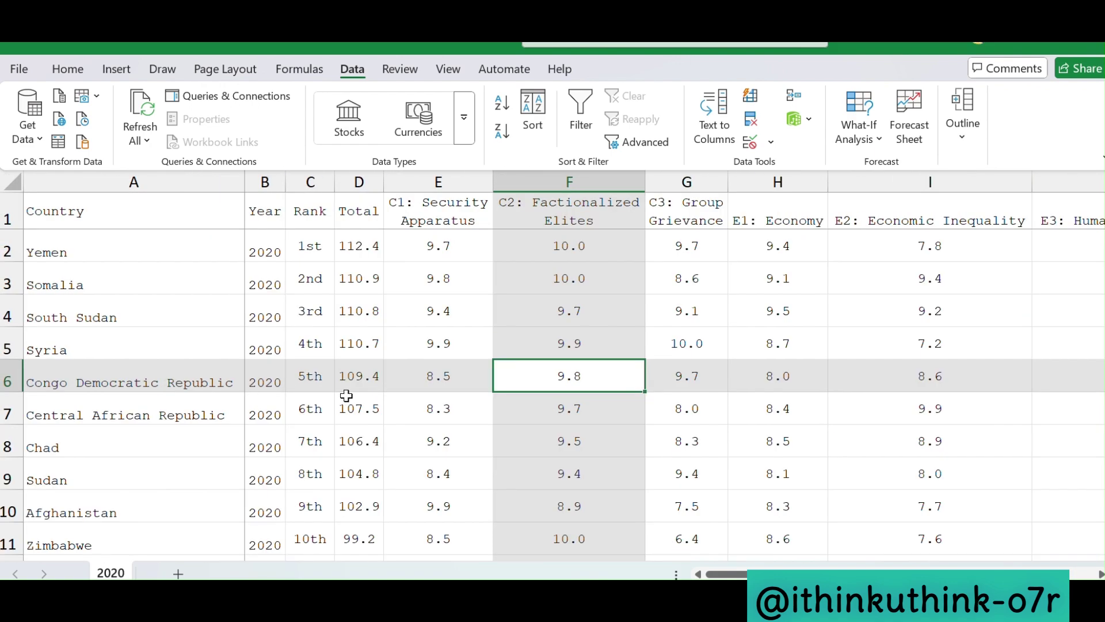
{"action": "left_click", "coordinate": [338, 296]}
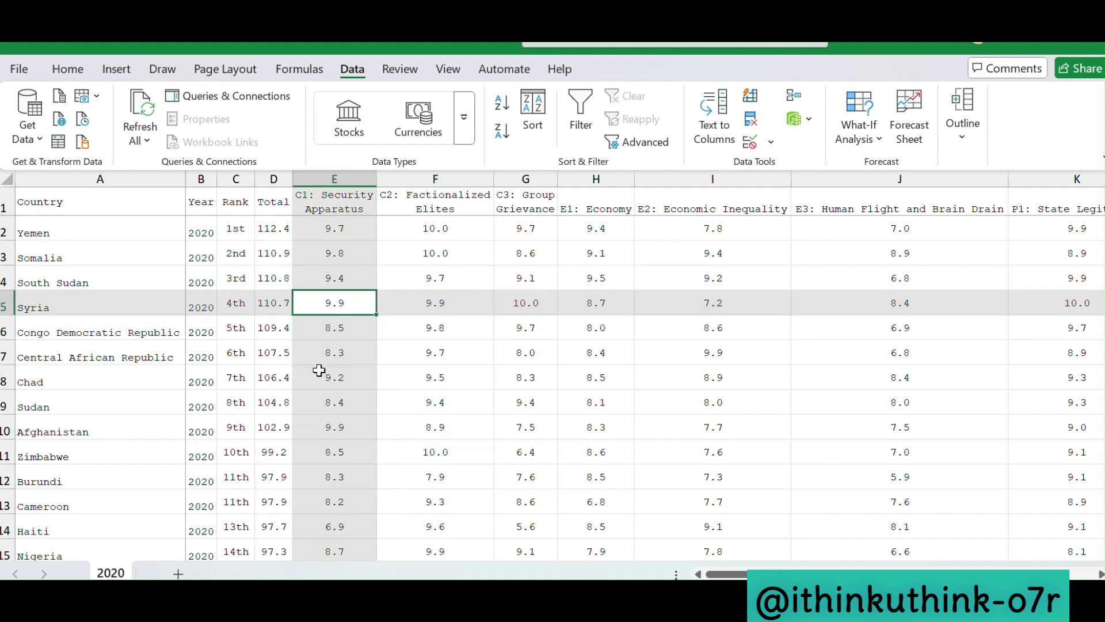
{"action": "left_click", "coordinate": [343, 355]}
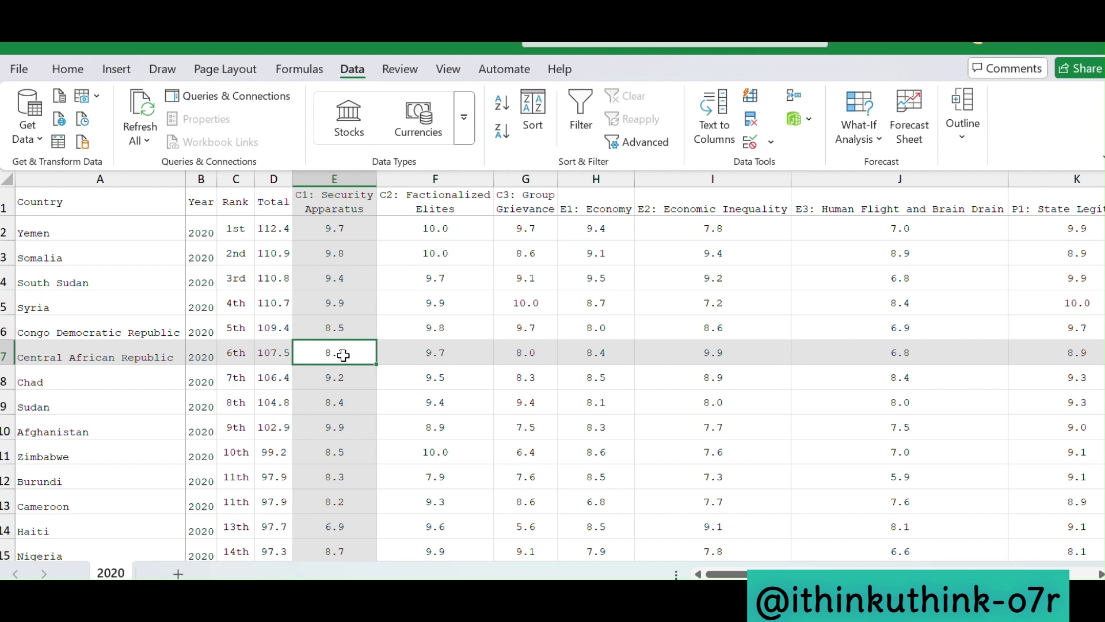
{"action": "key", "text": "ctrl+t"}
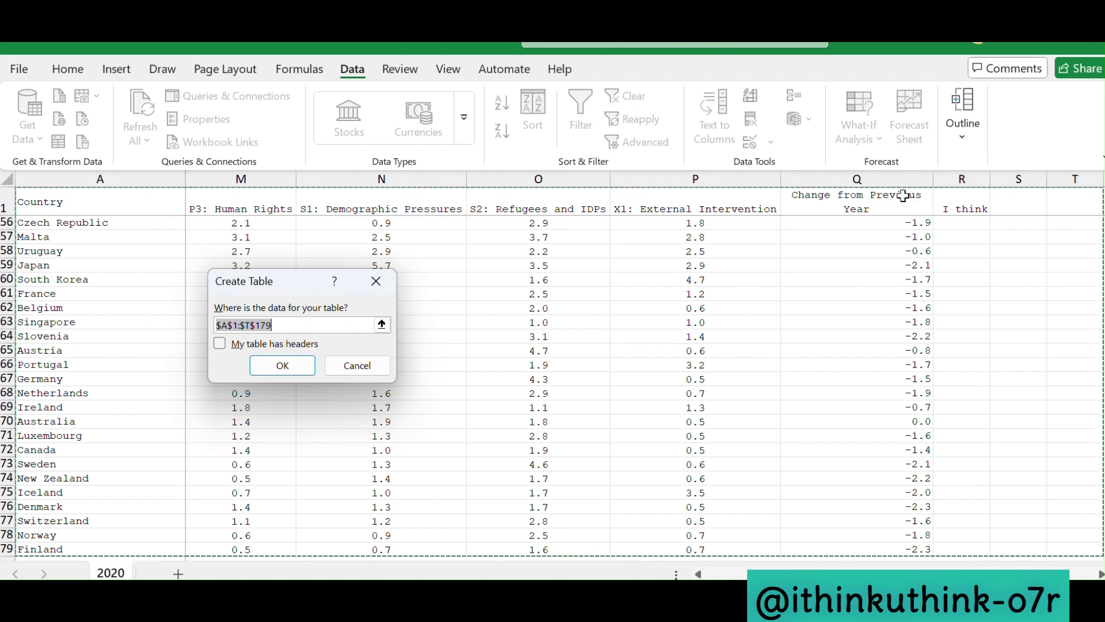
{"action": "left_click", "coordinate": [219, 344]}
{"action": "left_click", "coordinate": [281, 362]}
{"action": "left_click", "coordinate": [371, 292]}
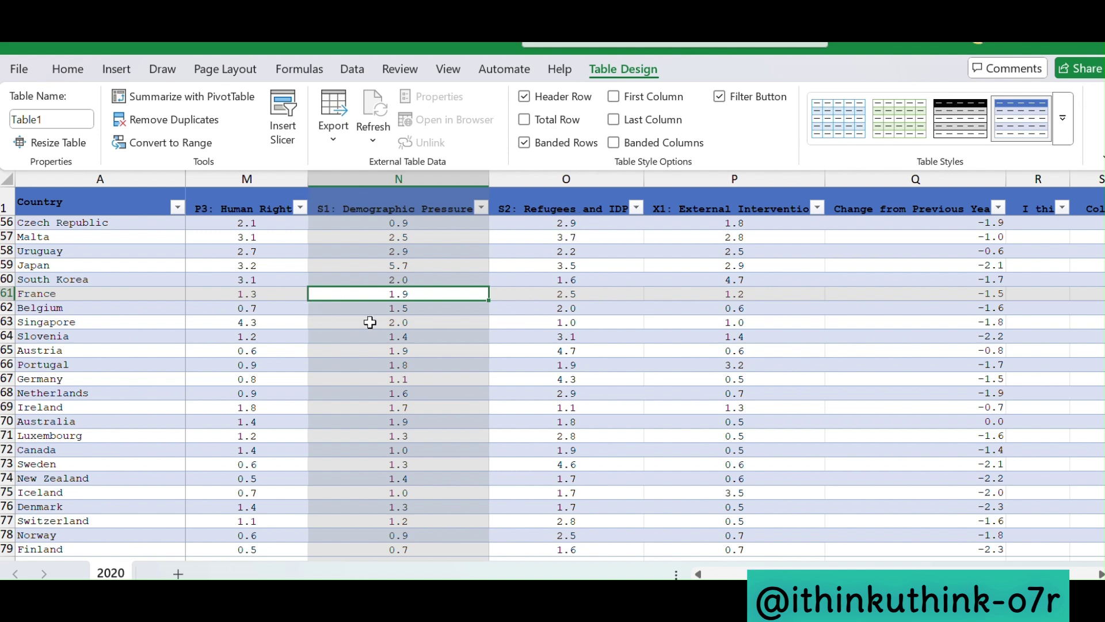
{"action": "left_click", "coordinate": [43, 120]}
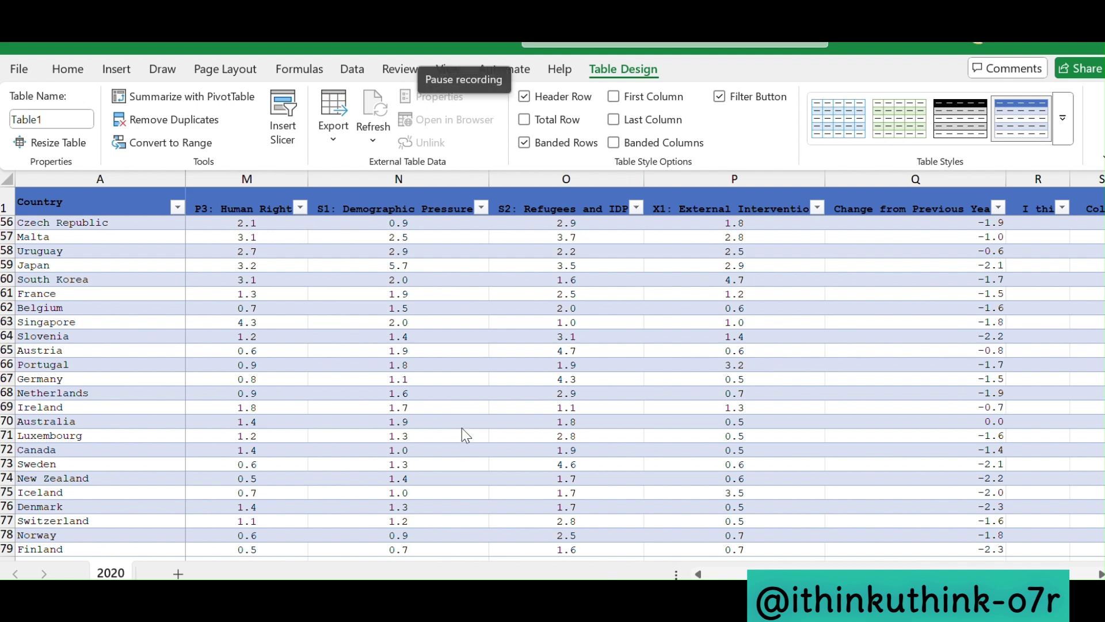
{"action": "key", "text": "Return"}
Switch to the checklist sheet and tick off "filter the file" and "formate as table".
{"action": "key", "text": "alt+Tab"}
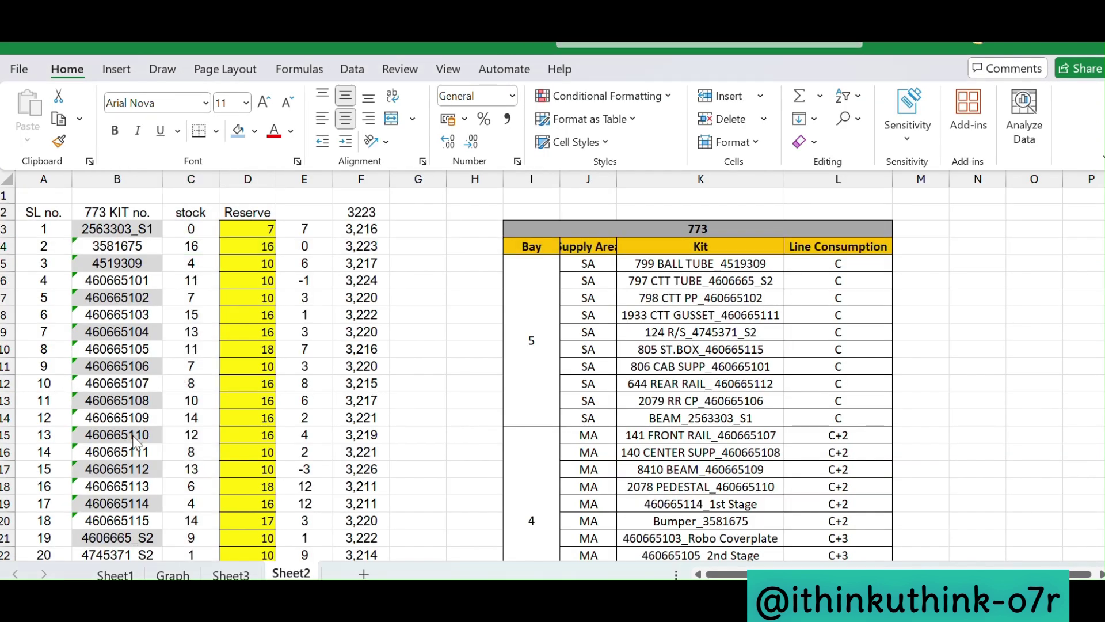
{"action": "key", "text": "alt+Tab"}
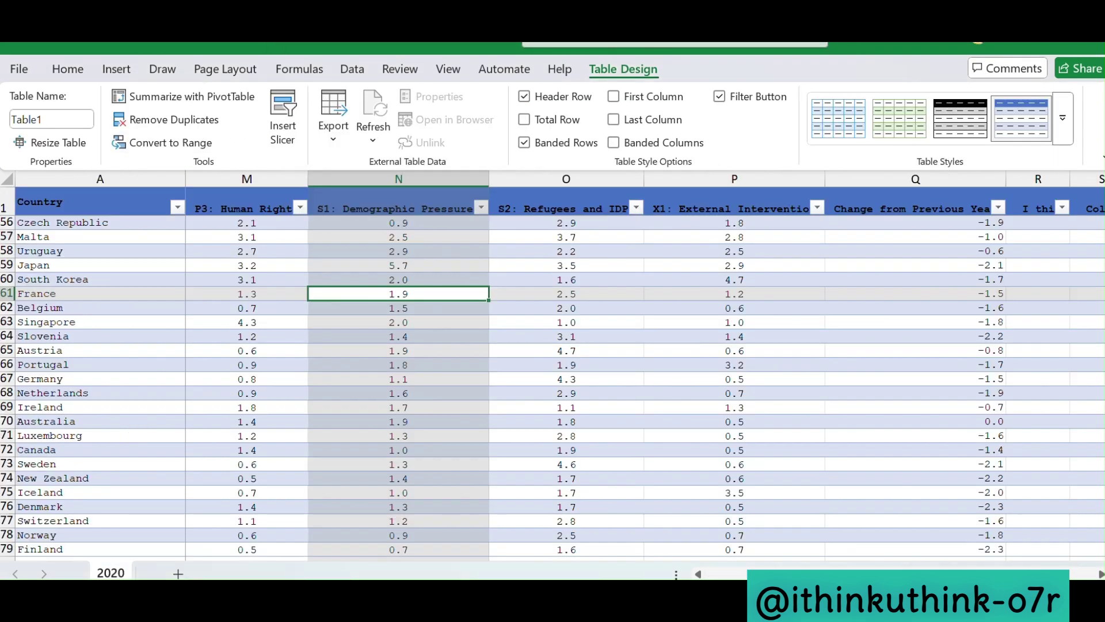
{"action": "key", "text": "alt+Tab"}
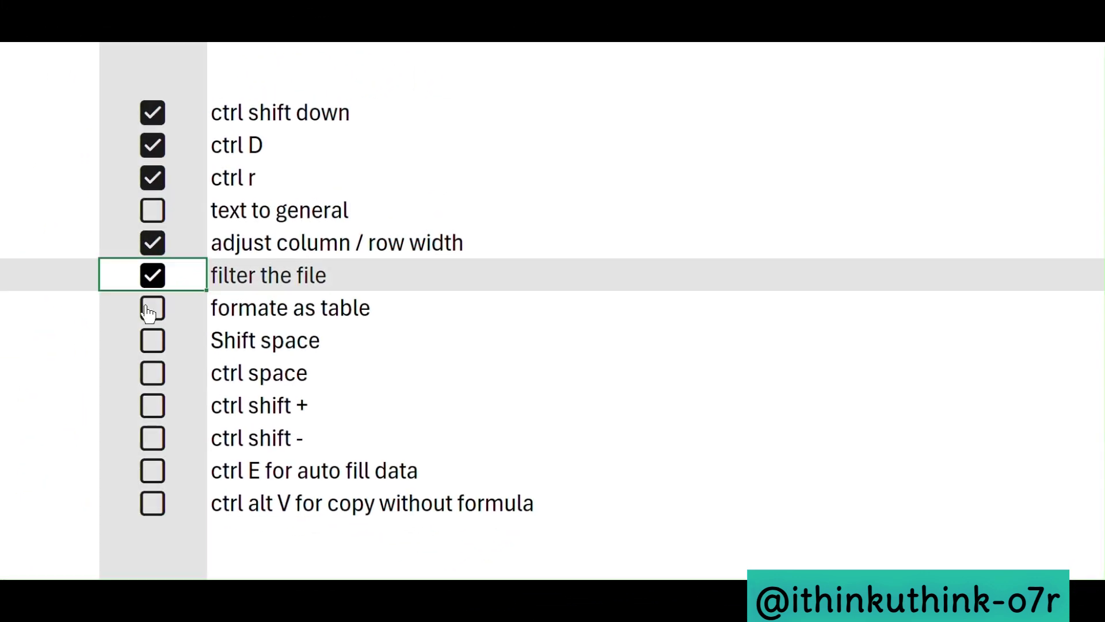
{"action": "left_click", "coordinate": [150, 311]}
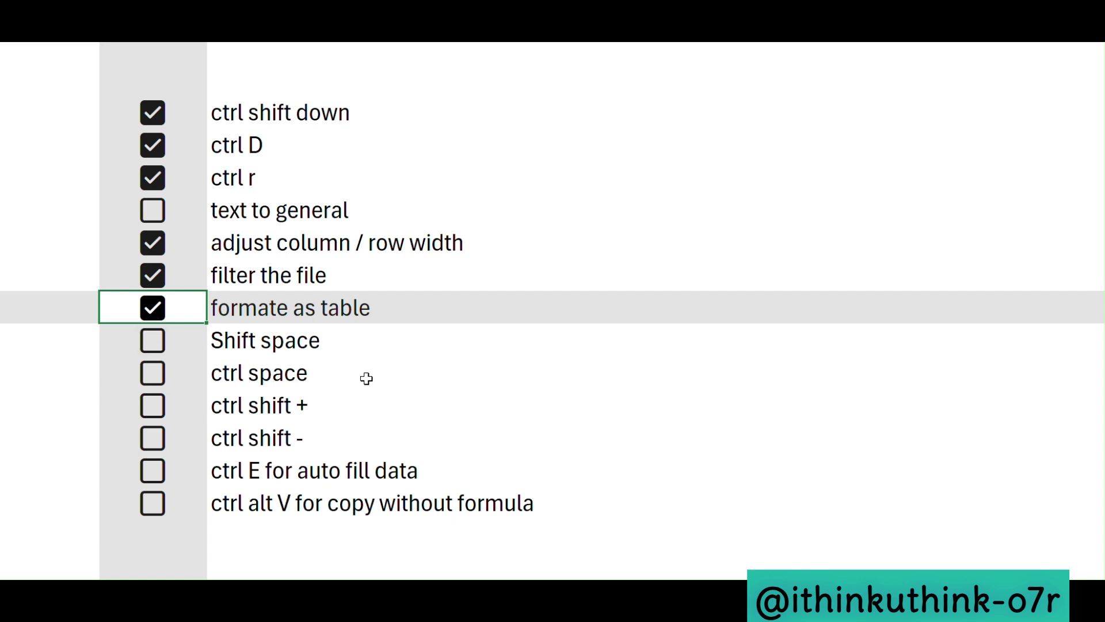
Return to the 2020 data table and insert four blank rows, one at a time, above the Japan row.
{"action": "key", "text": "alt+Tab"}
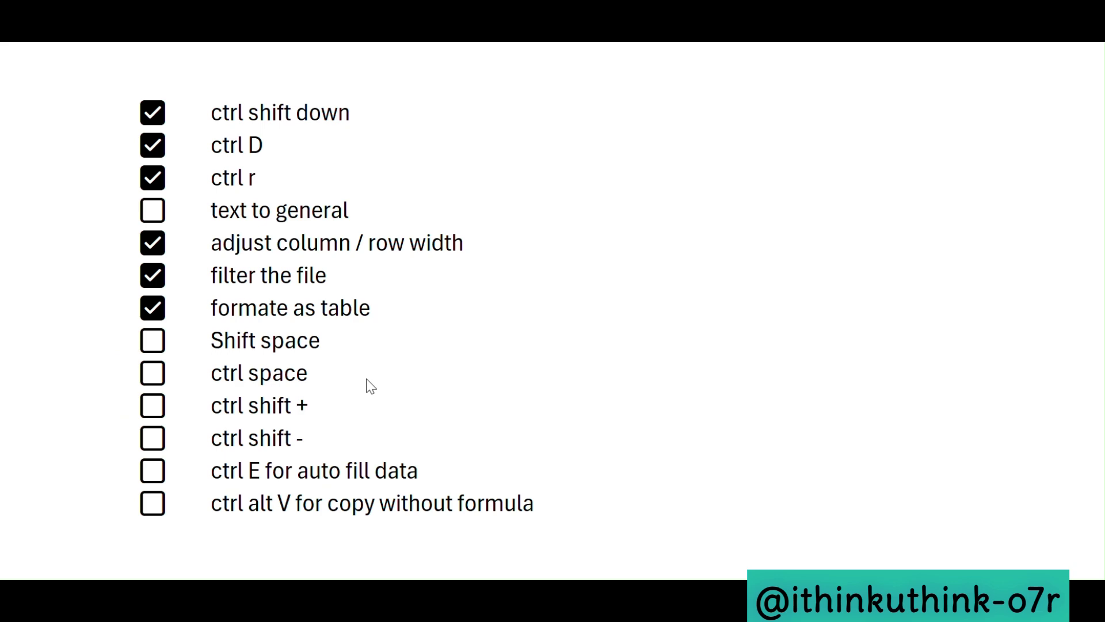
{"action": "key", "text": "alt+Tab"}
{"action": "key", "text": "alt+Tab"}
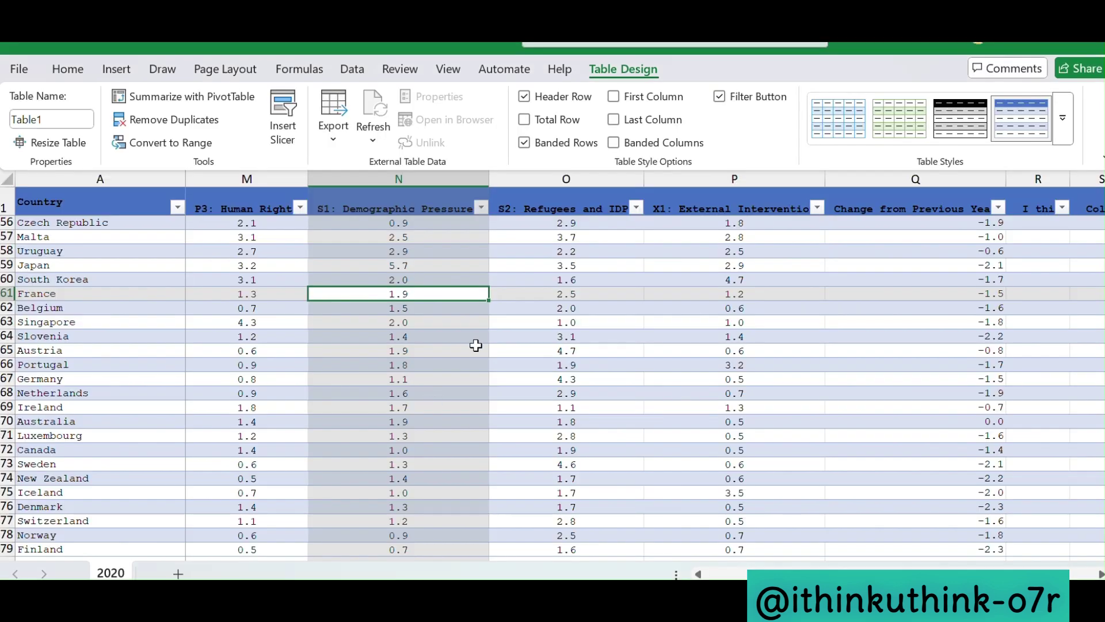
{"action": "left_click", "coordinate": [495, 322]}
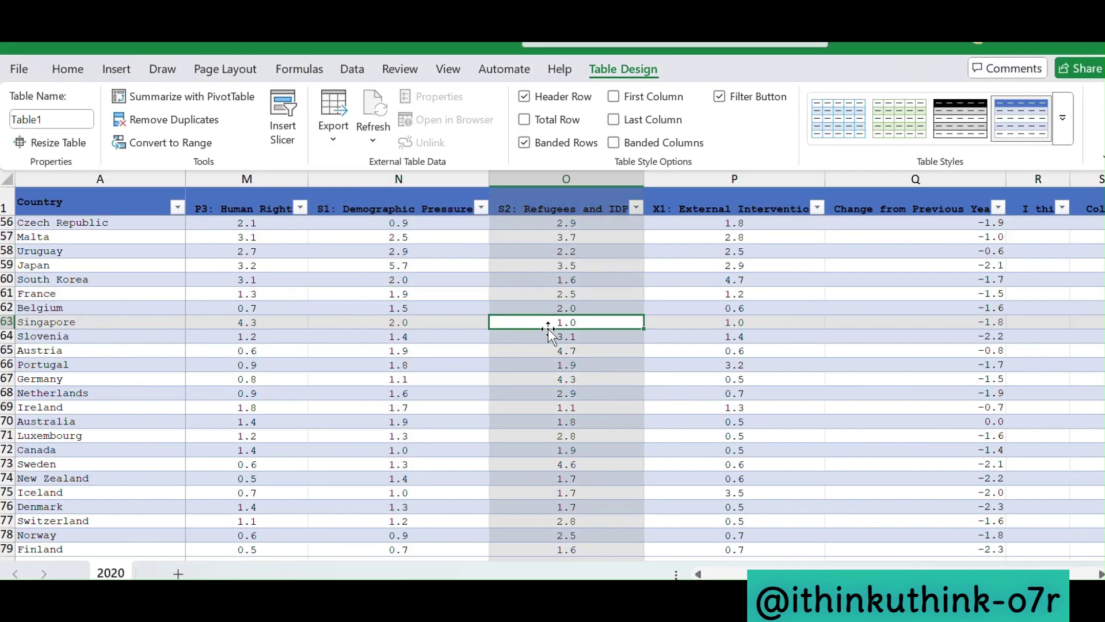
{"action": "left_click", "coordinate": [385, 268]}
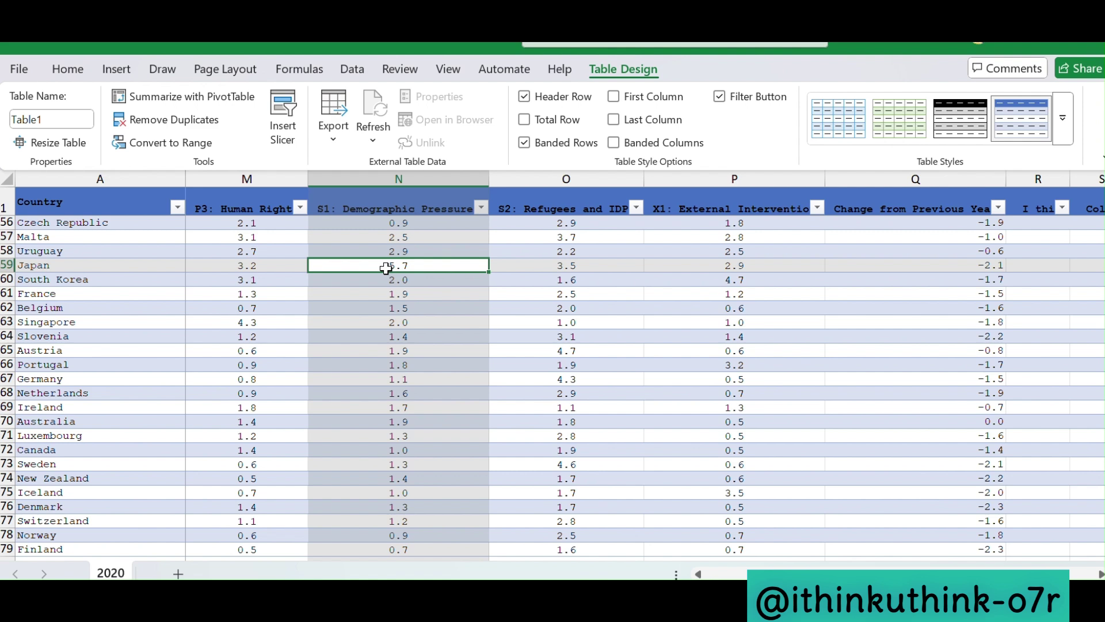
{"action": "key", "text": "shift+space"}
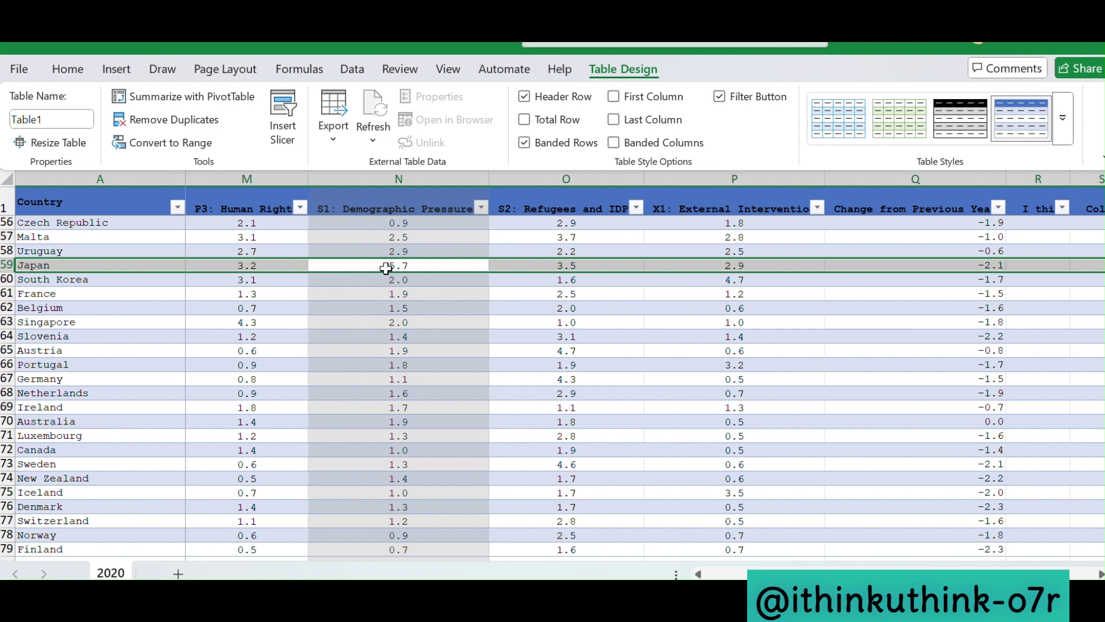
{"action": "key", "text": "ctrl+shift+plus"}
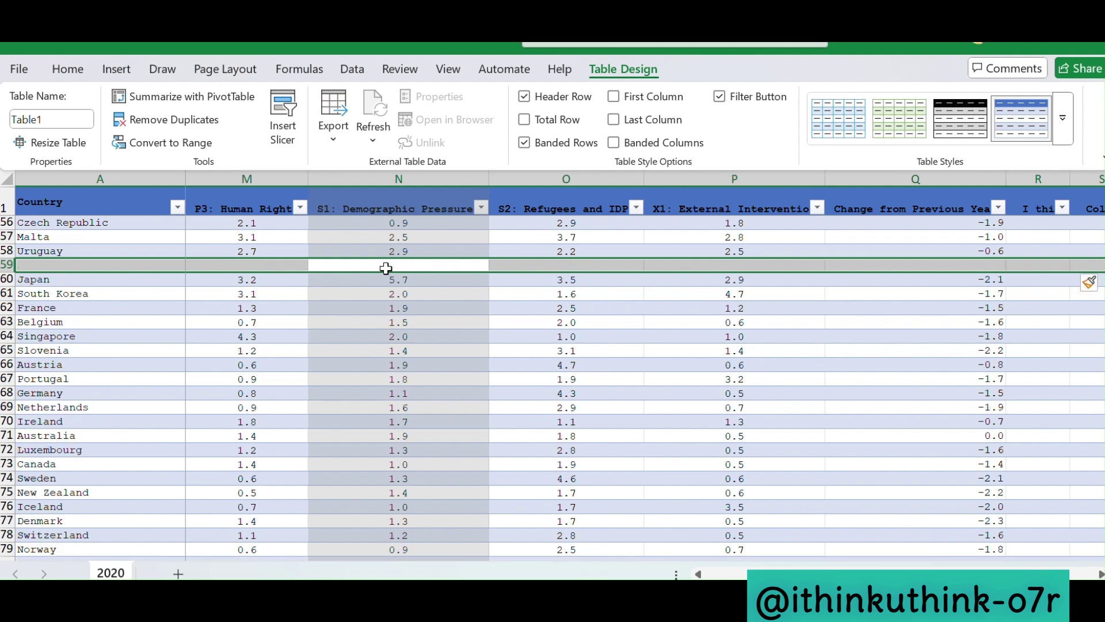
{"action": "key", "text": "ctrl+shift+plus"}
{"action": "key", "text": "ctrl+shift+plus"}
{"action": "key", "text": "ctrl+shift+plus"}
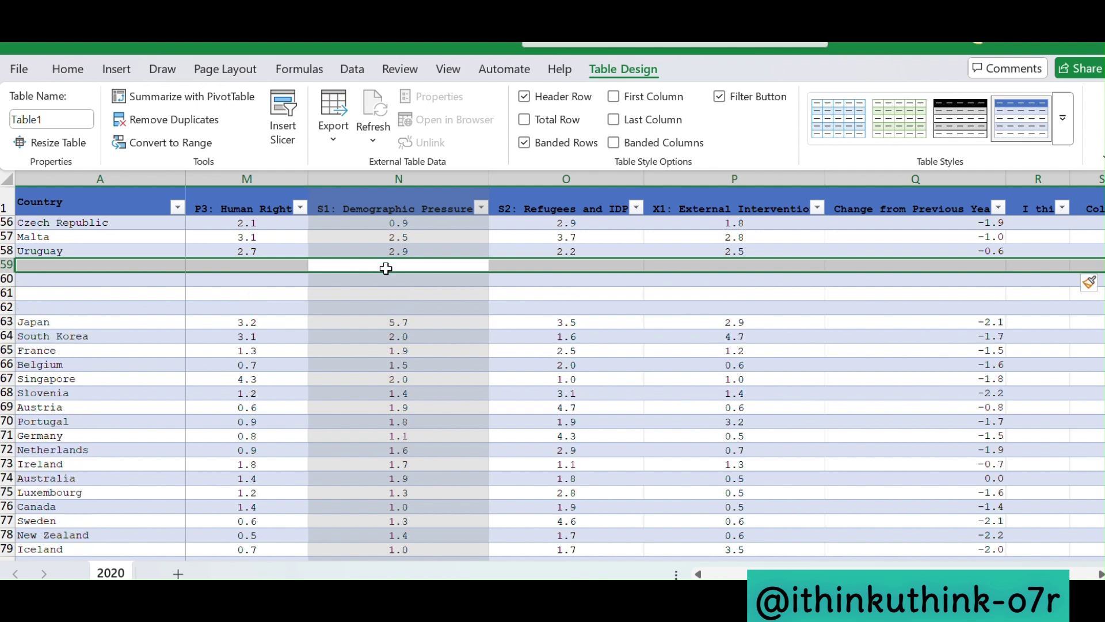
Extend the selection to the first three blank rows below Uruguay and insert three more rows at once.
{"action": "key", "text": "shift+Down"}
{"action": "key", "text": "shift+Down"}
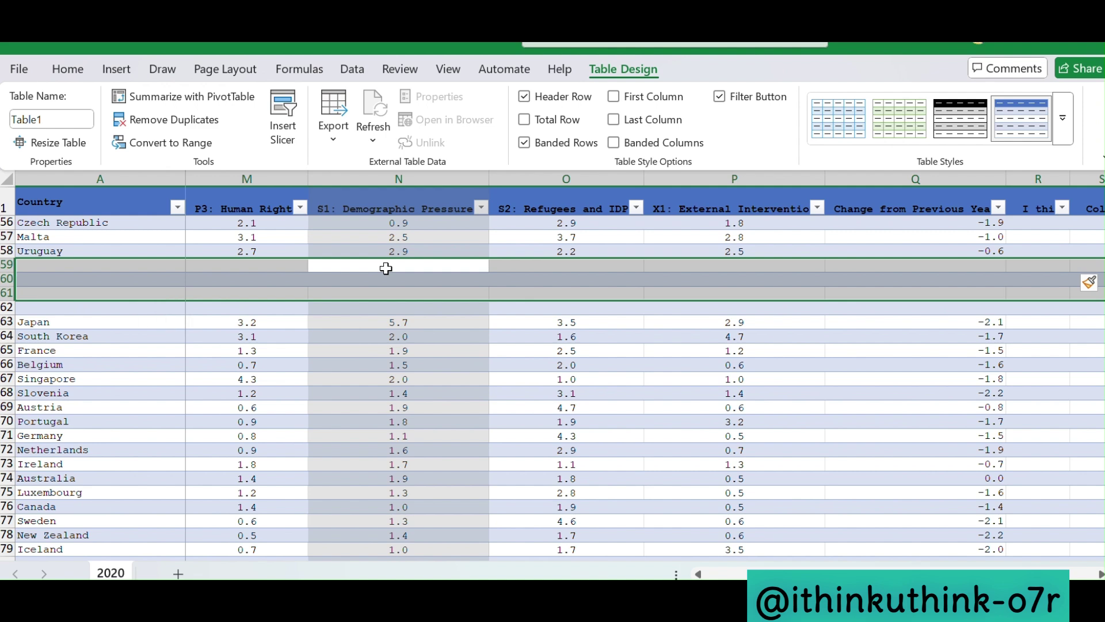
{"action": "key", "text": "ctrl+shift+plus"}
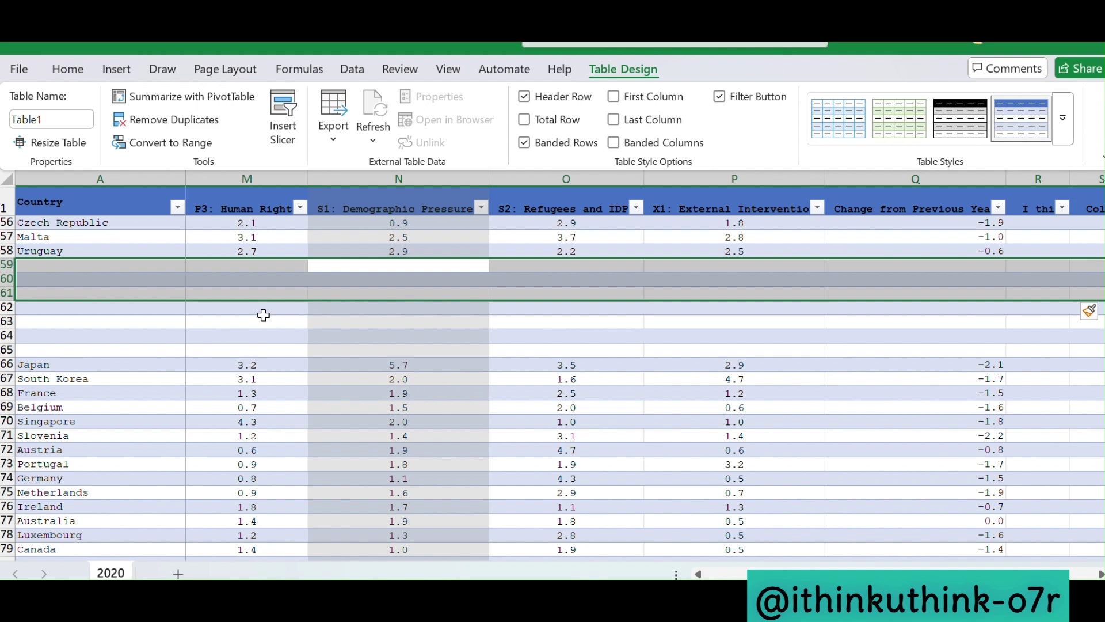
{"action": "left_click", "coordinate": [345, 320]}
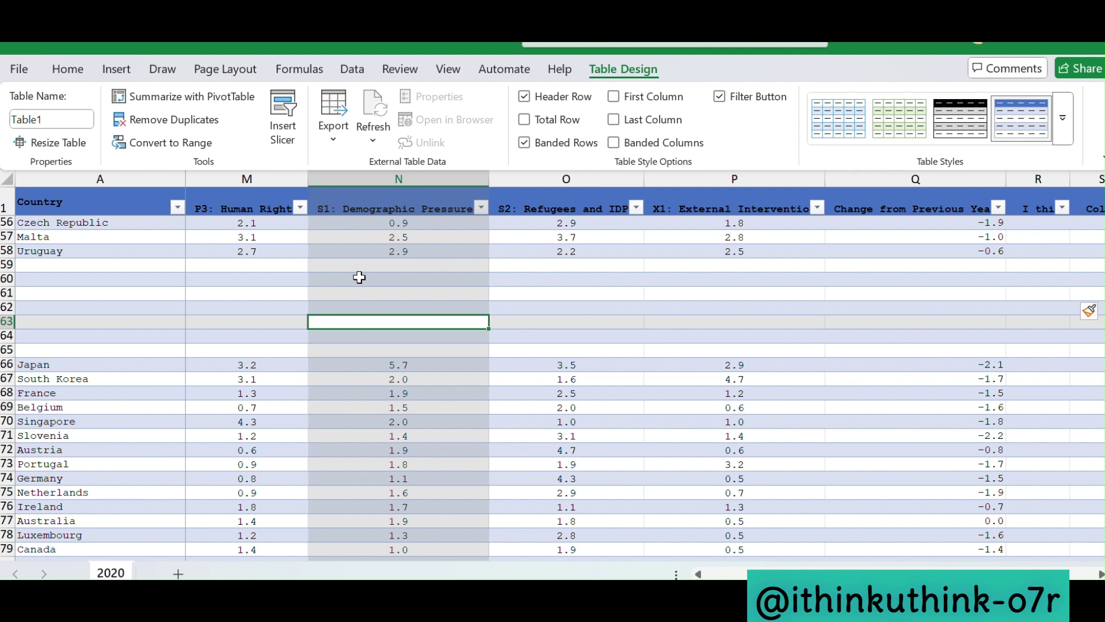
Select the entire blank row 63, and tick off "Shift space" and "ctrl space" in the checklist.
{"action": "key", "text": "shift+space"}
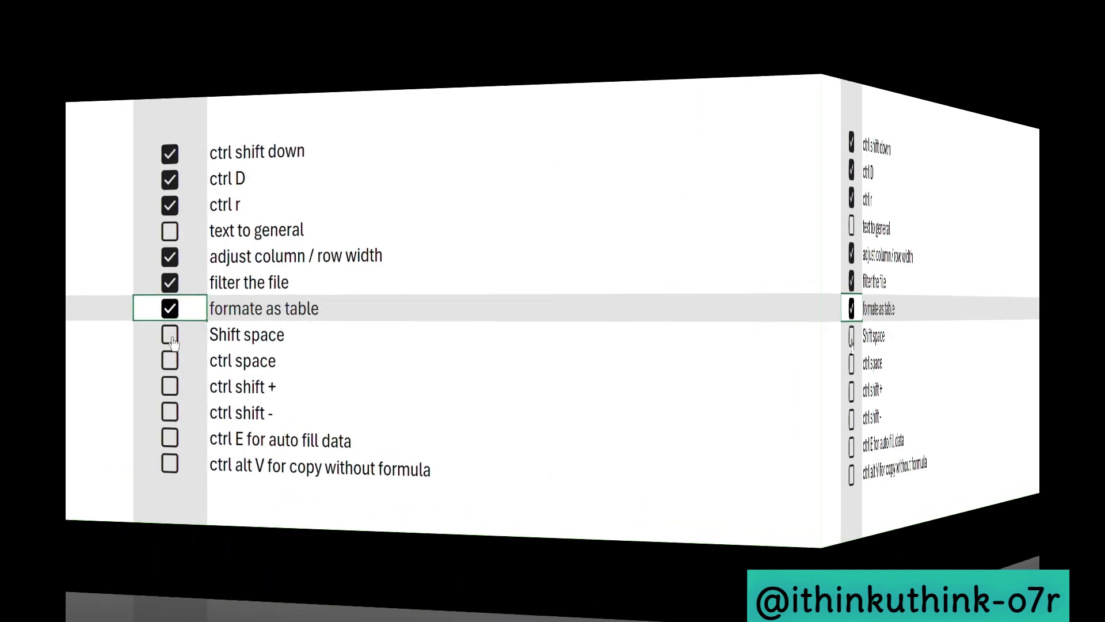
{"action": "left_click", "coordinate": [120, 330]}
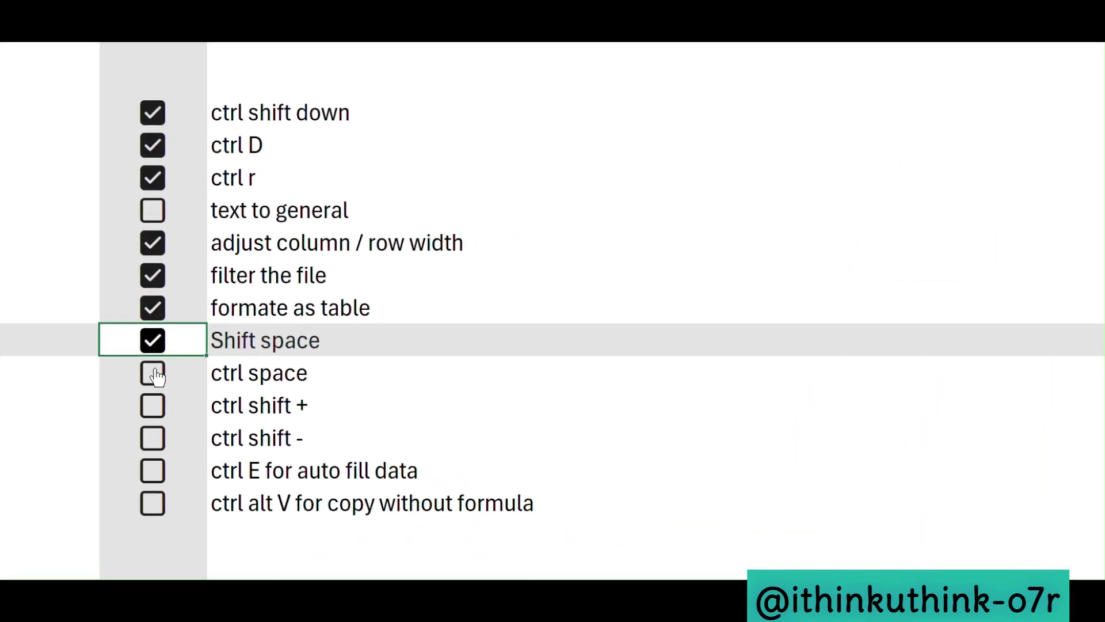
{"action": "left_click", "coordinate": [154, 374]}
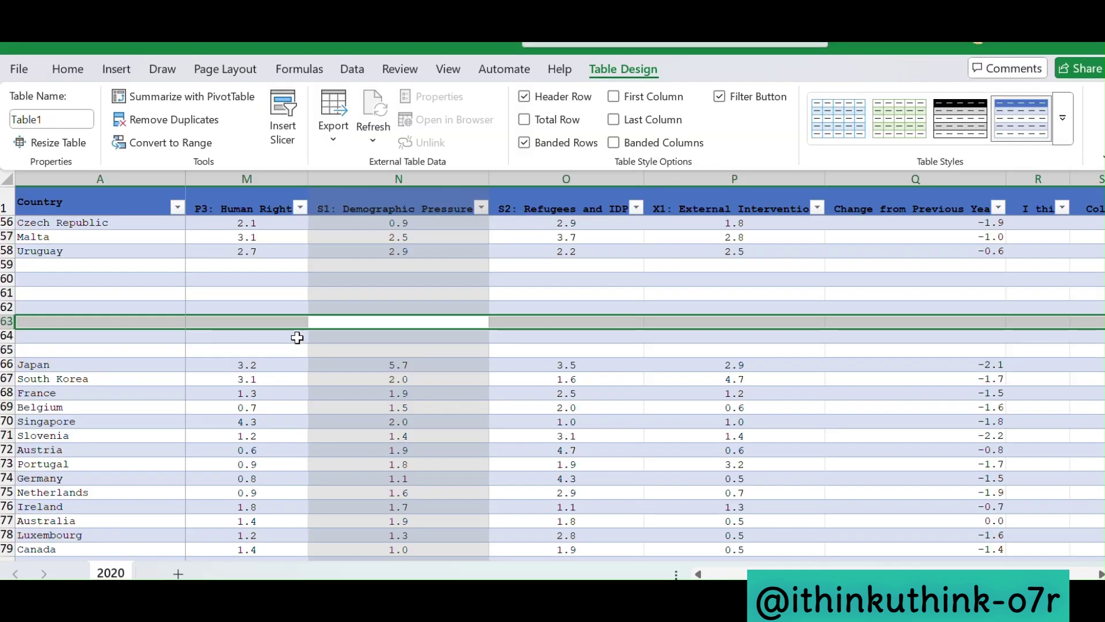
In the 2020 table, select column M (P3: Human Rights) and insert blank columns before it, one at a time.
{"action": "left_click", "coordinate": [277, 363]}
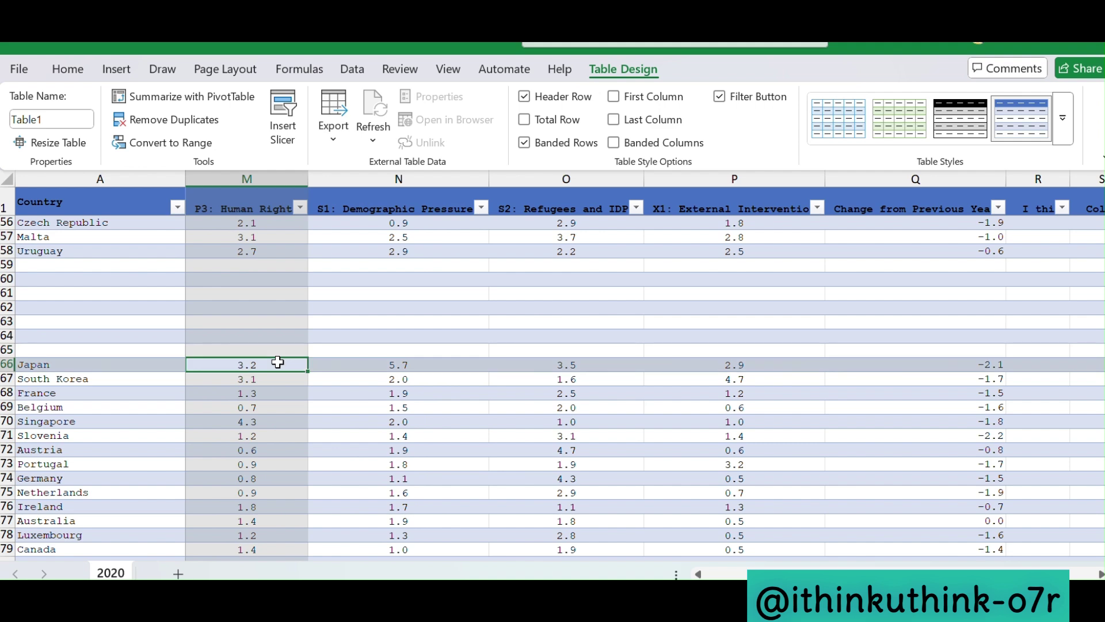
{"action": "key", "text": "ctrl+space"}
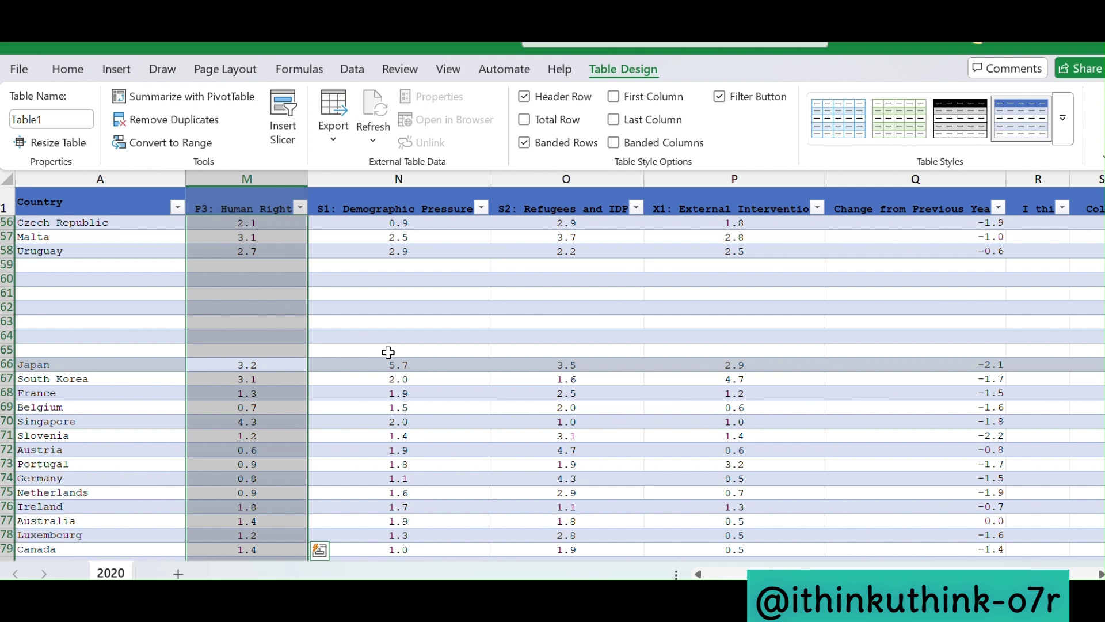
{"action": "key", "text": "ctrl+plus"}
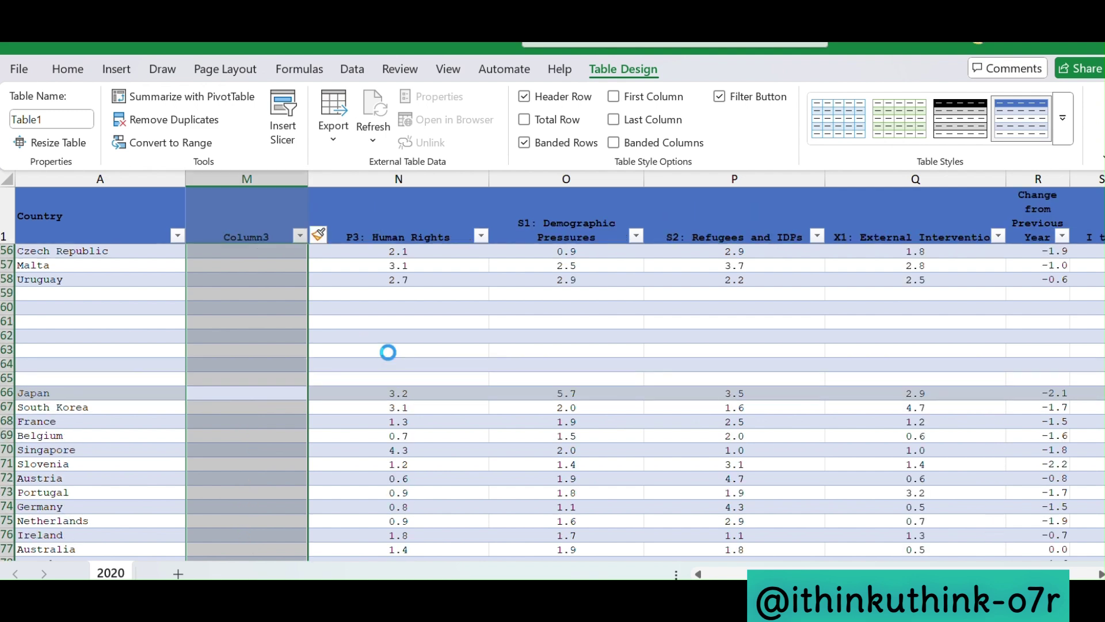
{"action": "key", "text": "ctrl+plus"}
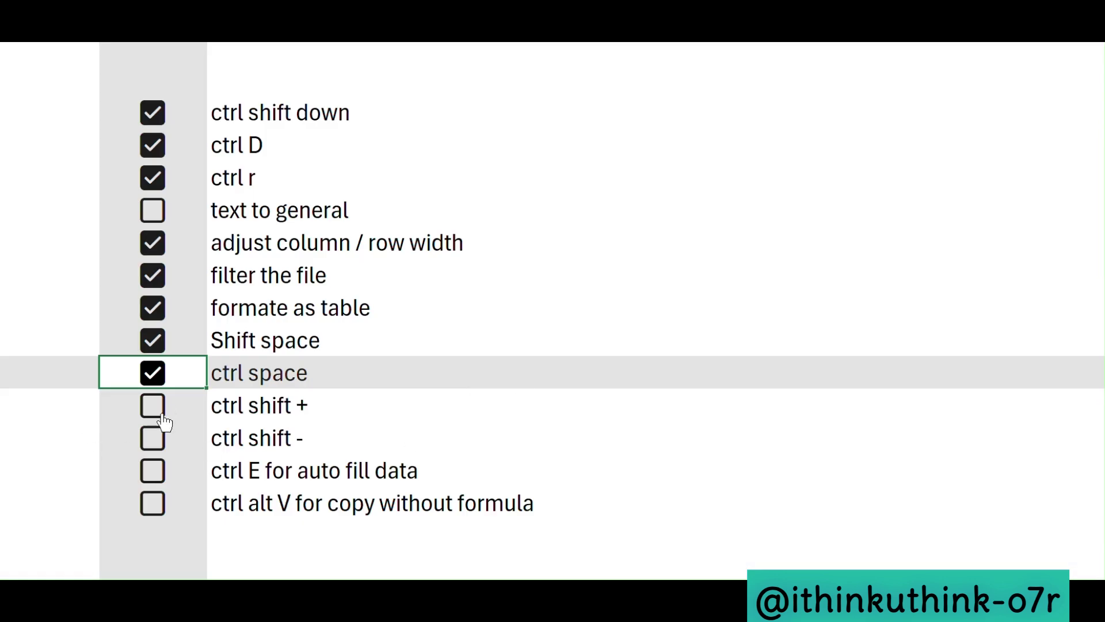
Tick off "ctrl shift +" and "ctrl shift -" in the checklist.
{"action": "left_click", "coordinate": [159, 420]}
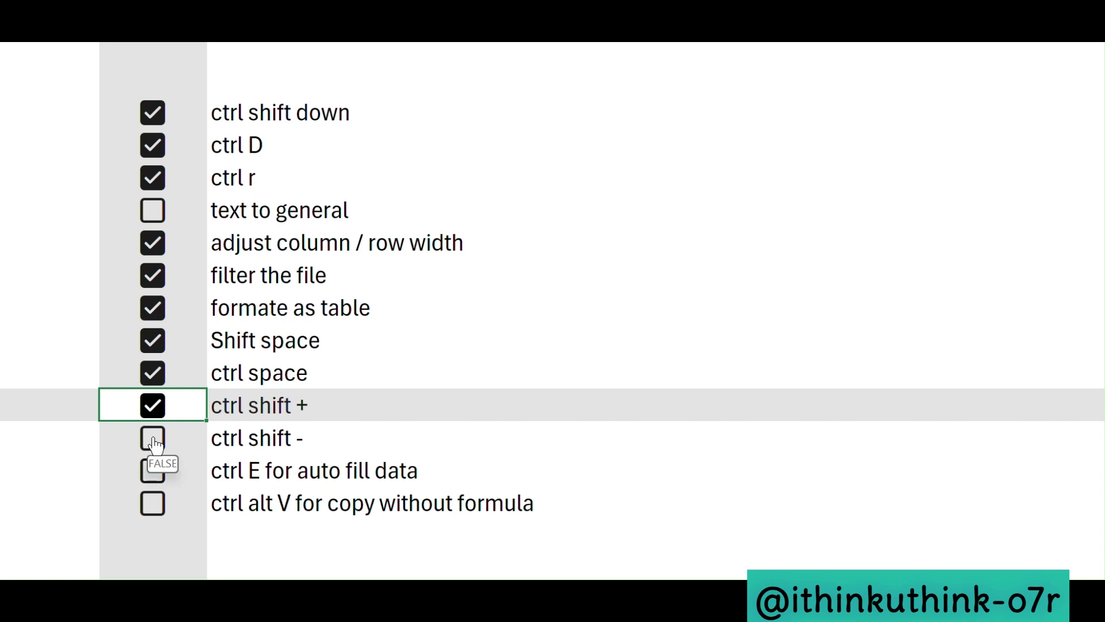
{"action": "left_click", "coordinate": [152, 439]}
{"action": "left_click", "coordinate": [153, 438]}
{"action": "left_click", "coordinate": [153, 437]}
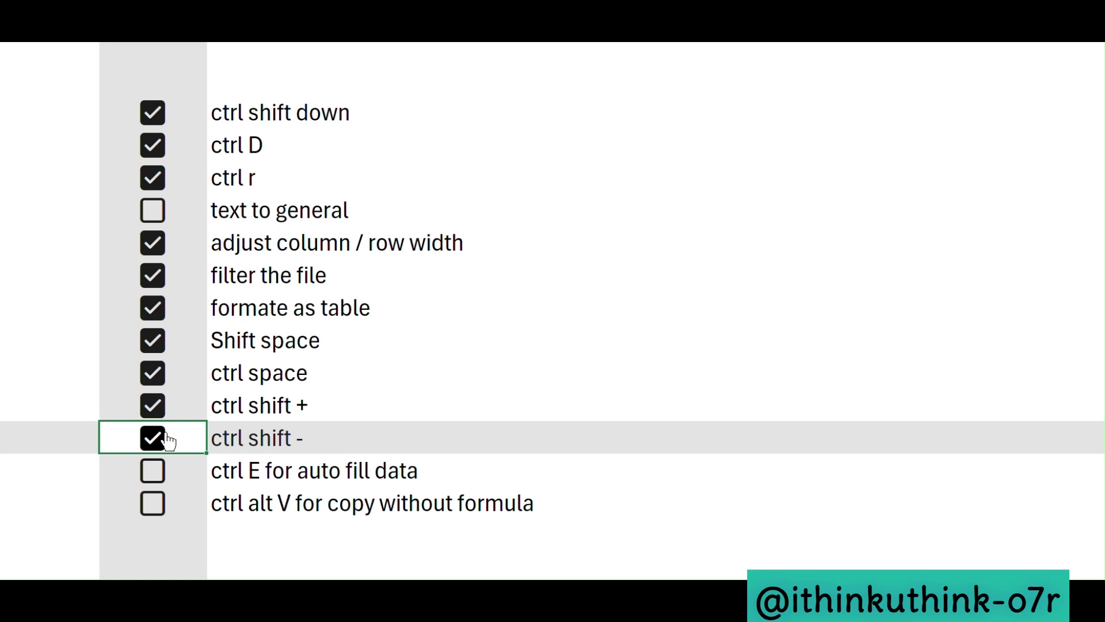
Clear the "ctrl shift -" text from the checklist and tick off "ctrl E for auto fill data".
{"action": "left_click", "coordinate": [264, 438]}
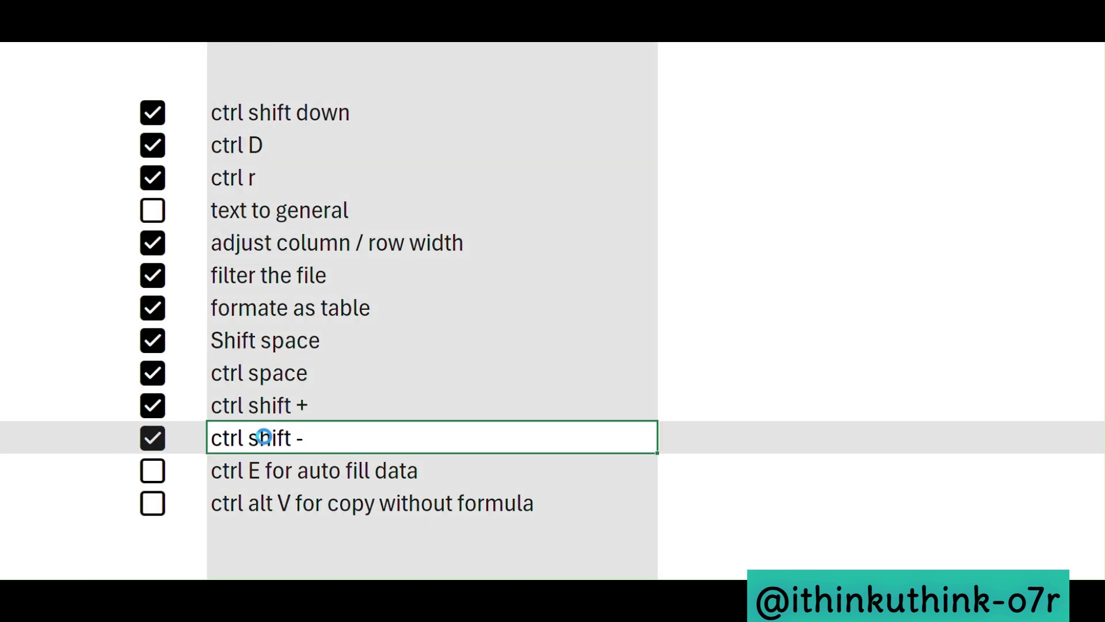
{"action": "key", "text": "Delete"}
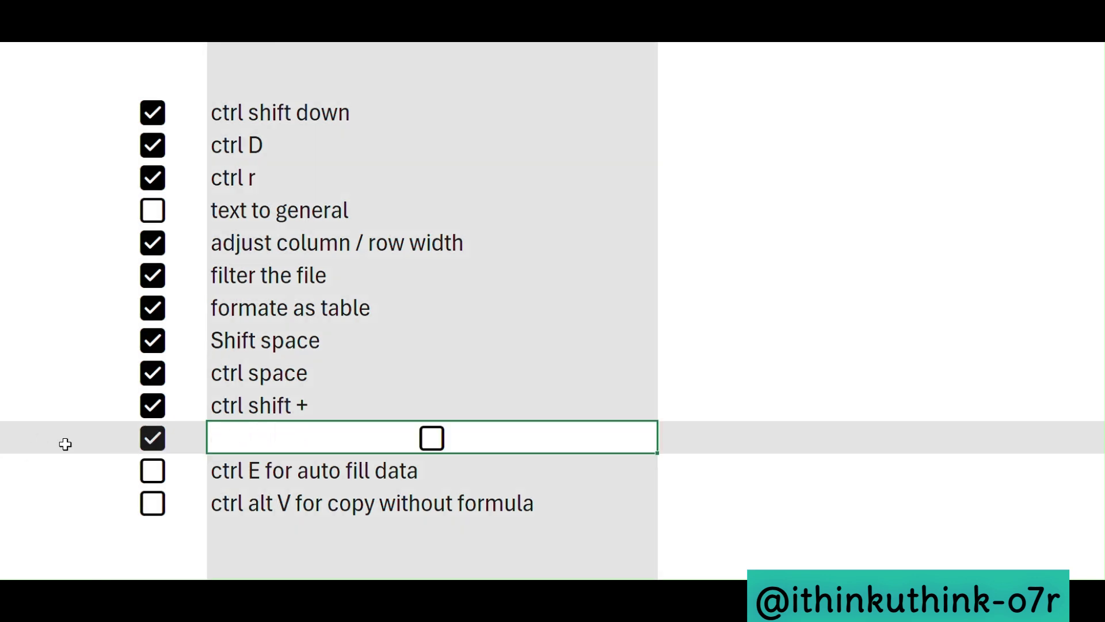
{"action": "left_click", "coordinate": [152, 470]}
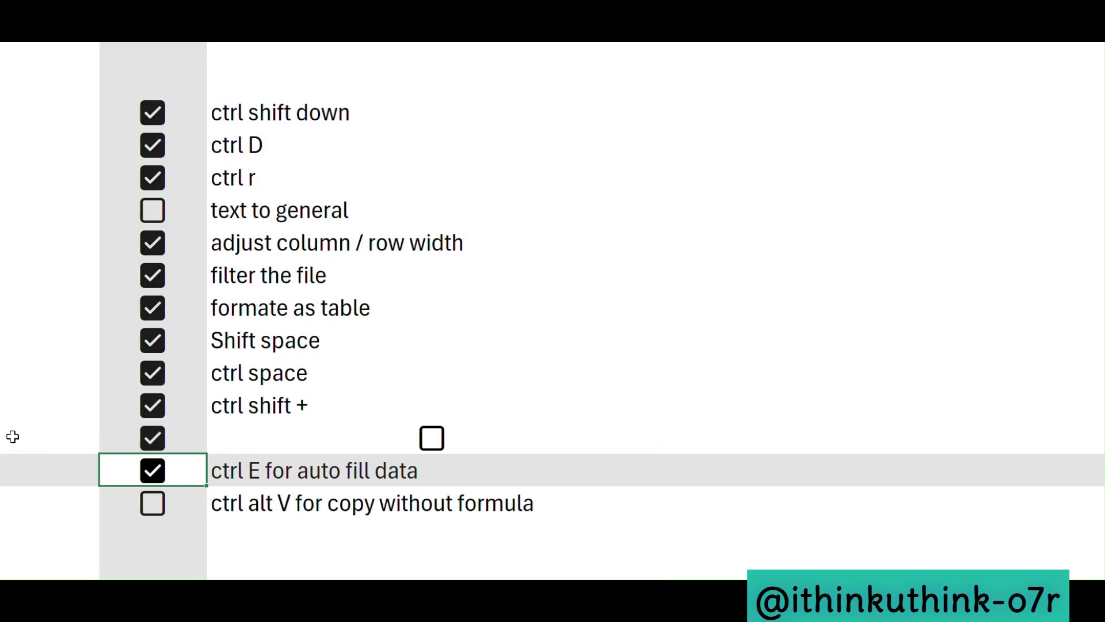
Remove both checkboxes from the row between "ctrl shift +" and "ctrl E for auto fill data" by filling it with blank cells.
{"action": "left_click", "coordinate": [1, 451]}
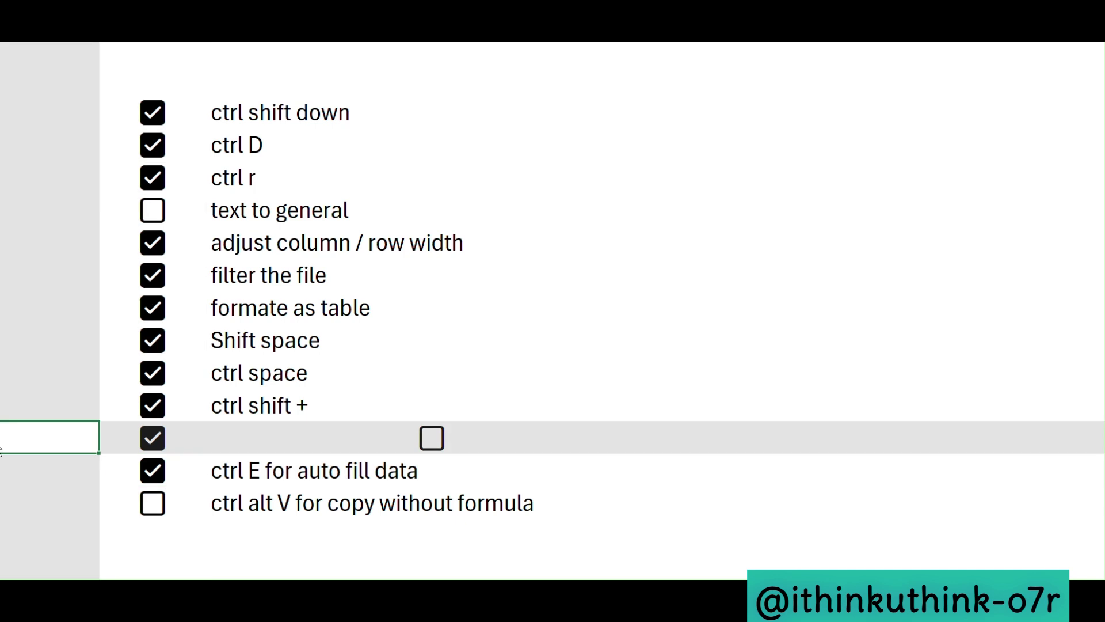
{"action": "left_click", "coordinate": [235, 441]}
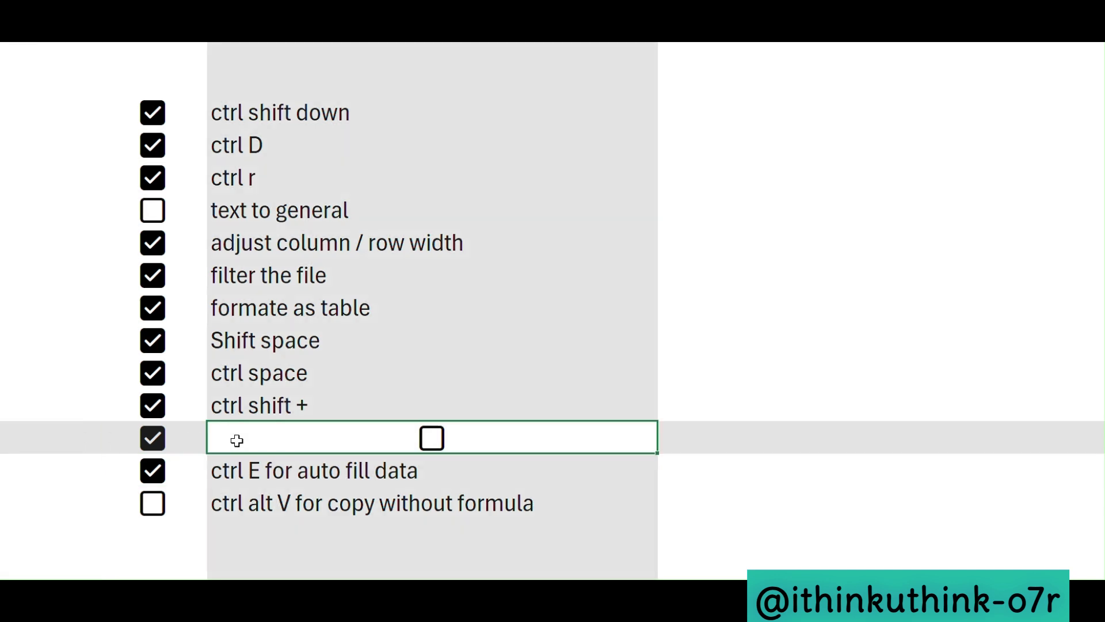
{"action": "left_click", "coordinate": [154, 438]}
{"action": "left_click", "coordinate": [326, 444]}
{"action": "left_click", "coordinate": [703, 437]}
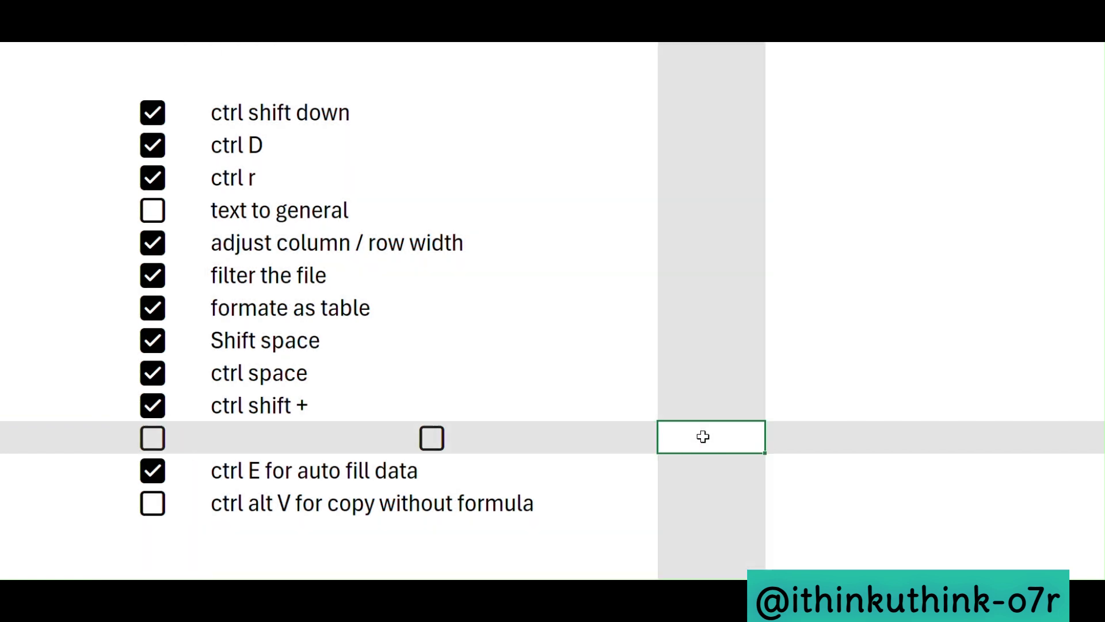
{"action": "left_click_drag", "start_coordinate": [766, 453], "coordinate": [70, 476]}
{"action": "left_click", "coordinate": [321, 434]}
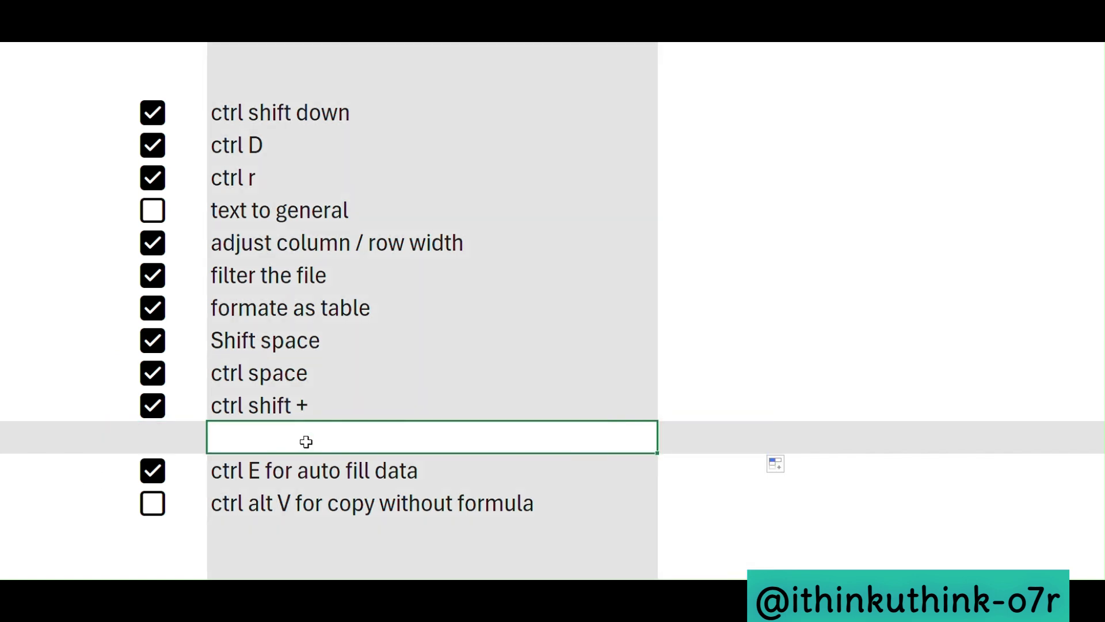
{"action": "left_click", "coordinate": [129, 436]}
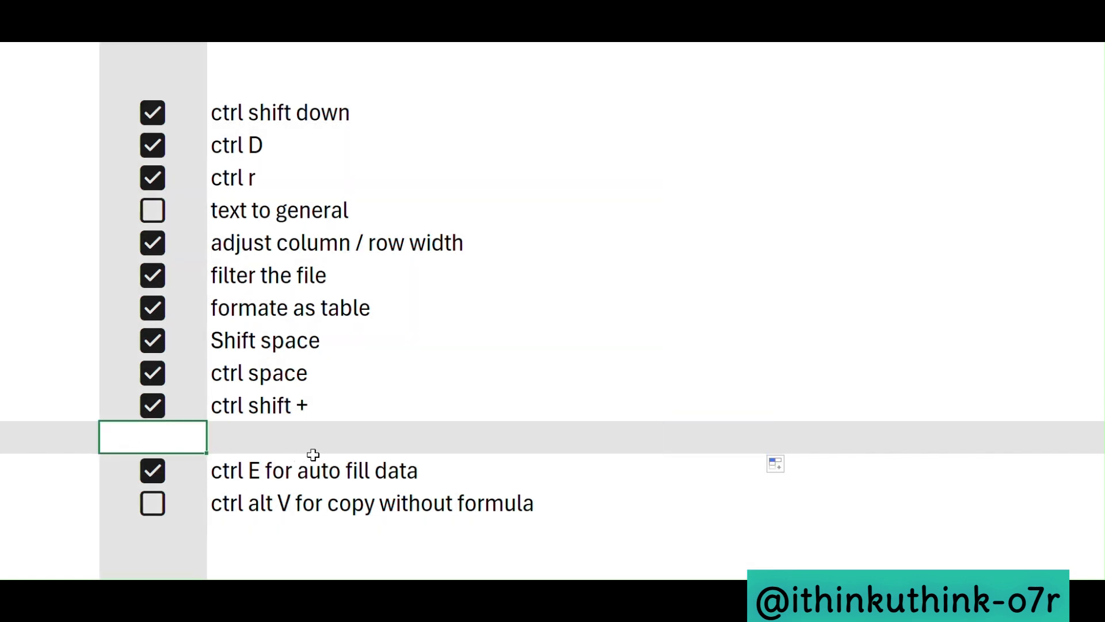
{"action": "left_click", "coordinate": [122, 460]}
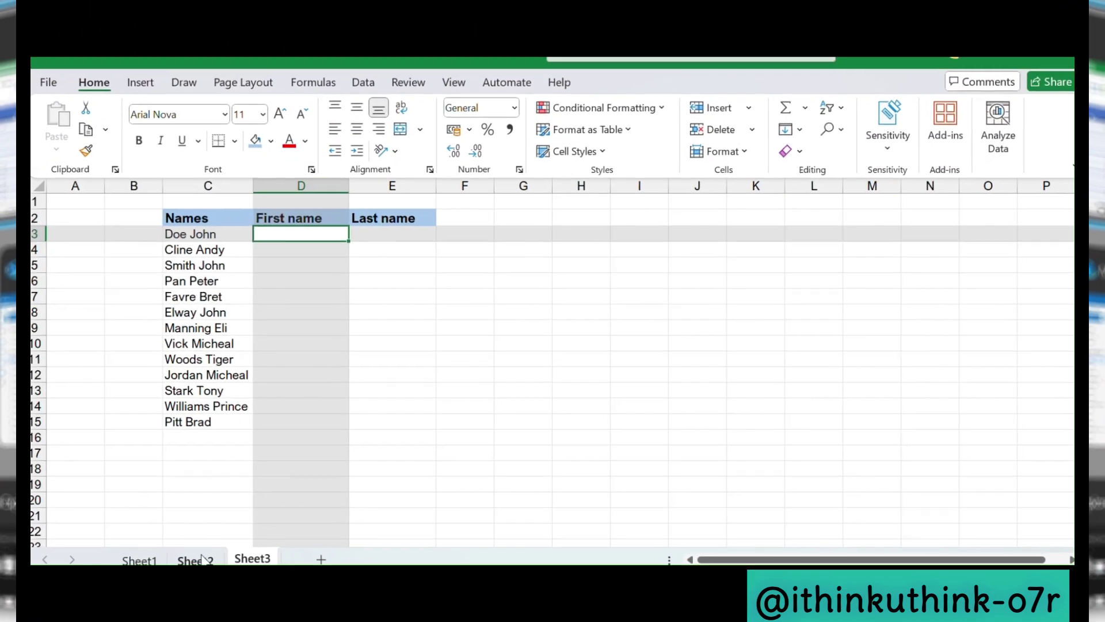
Switch to Sheet2 and check the number format of the yellow values in C2:C20.
{"action": "left_click", "coordinate": [271, 506]}
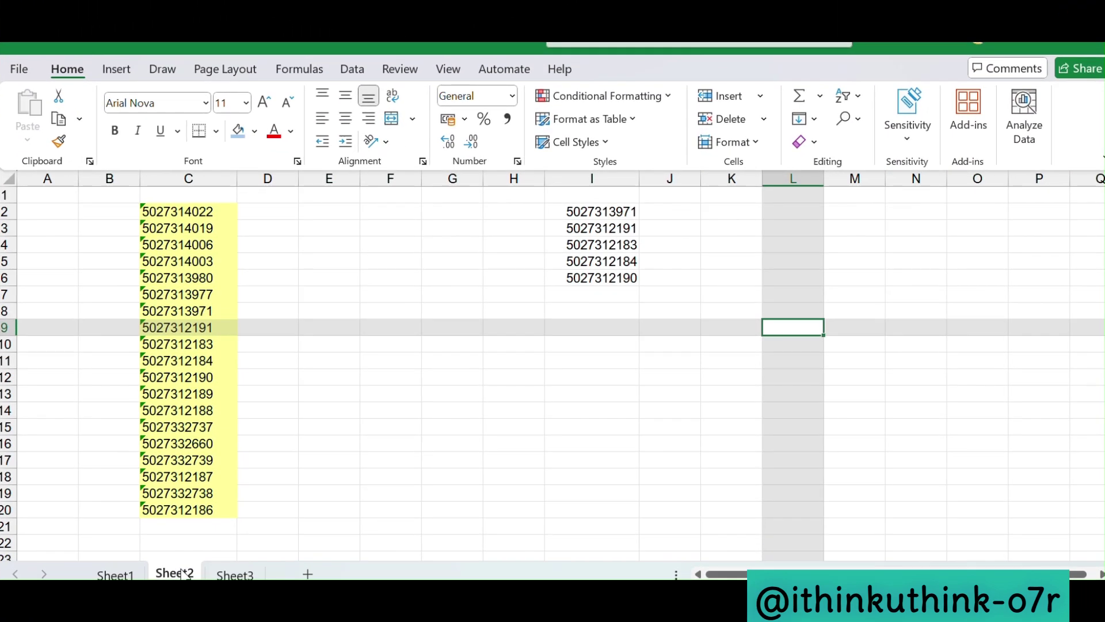
{"action": "left_click", "coordinate": [201, 213]}
{"action": "key", "text": "ctrl+shift+Down"}
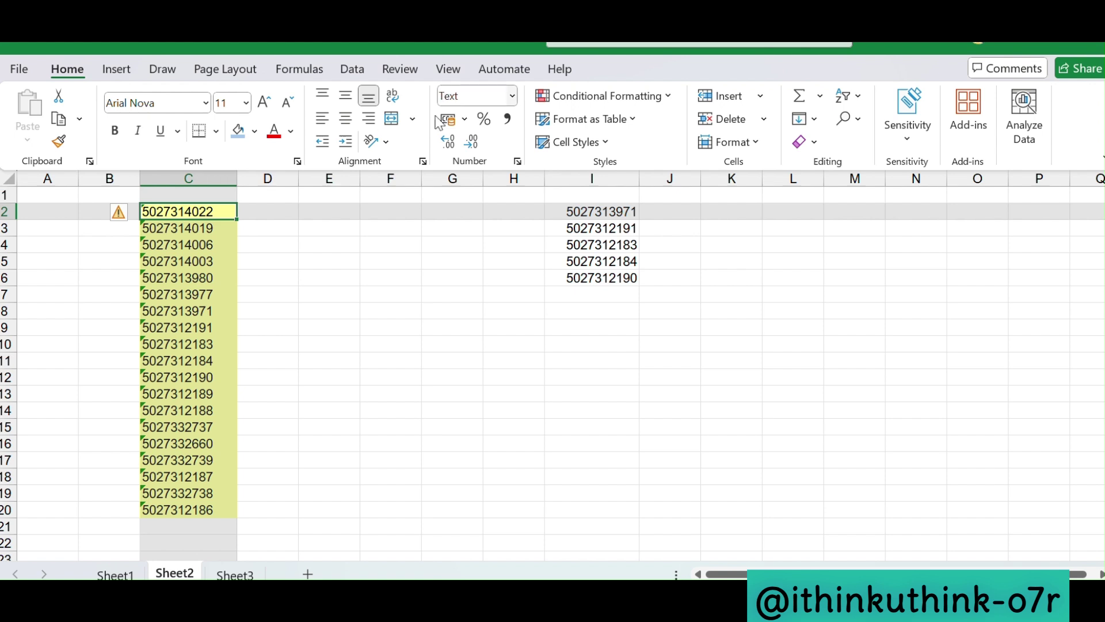
{"action": "left_click", "coordinate": [206, 246]}
{"action": "left_click", "coordinate": [201, 341]}
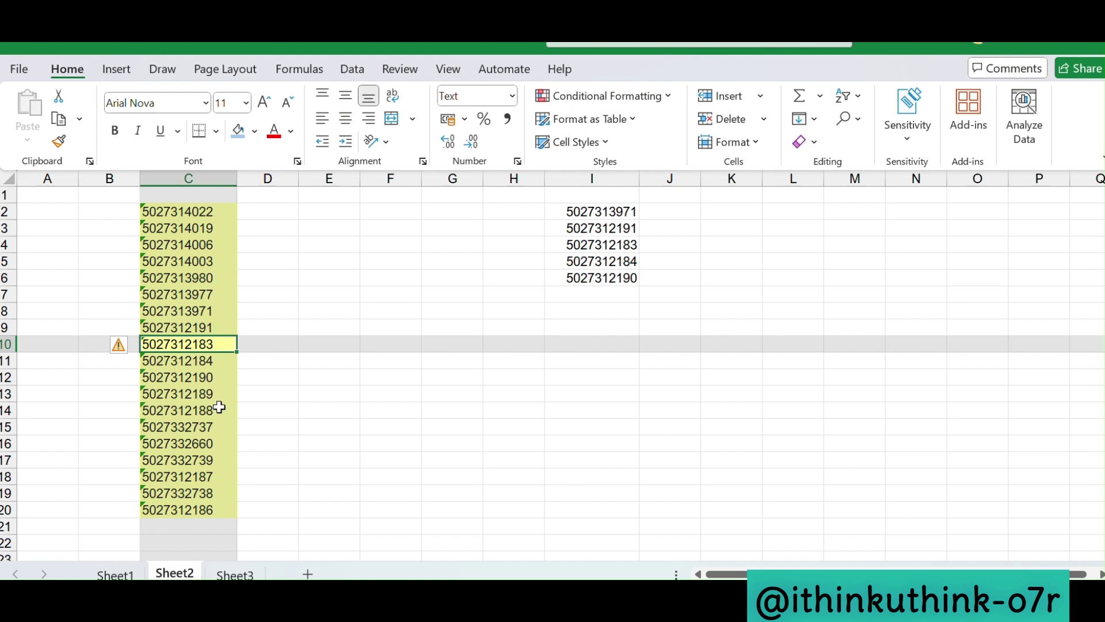
Enter =XLOOKUP(I2,C:C,C:C) in J2 to look up the first number of column I in column C.
{"action": "left_click", "coordinate": [689, 212]}
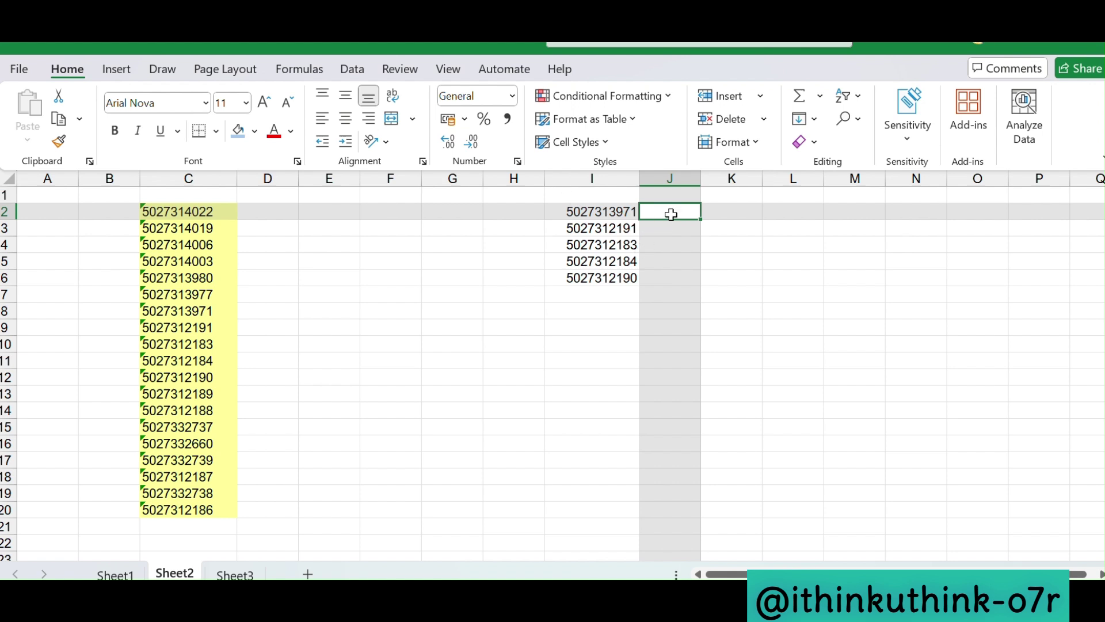
{"action": "type", "text": "="}
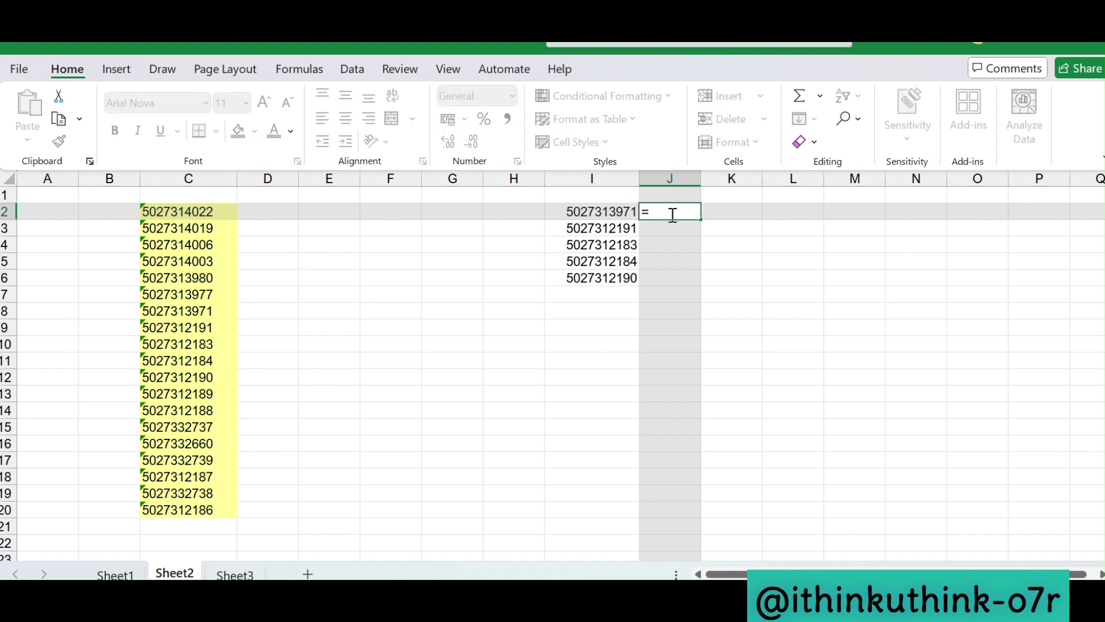
{"action": "type", "text": "xloo"}
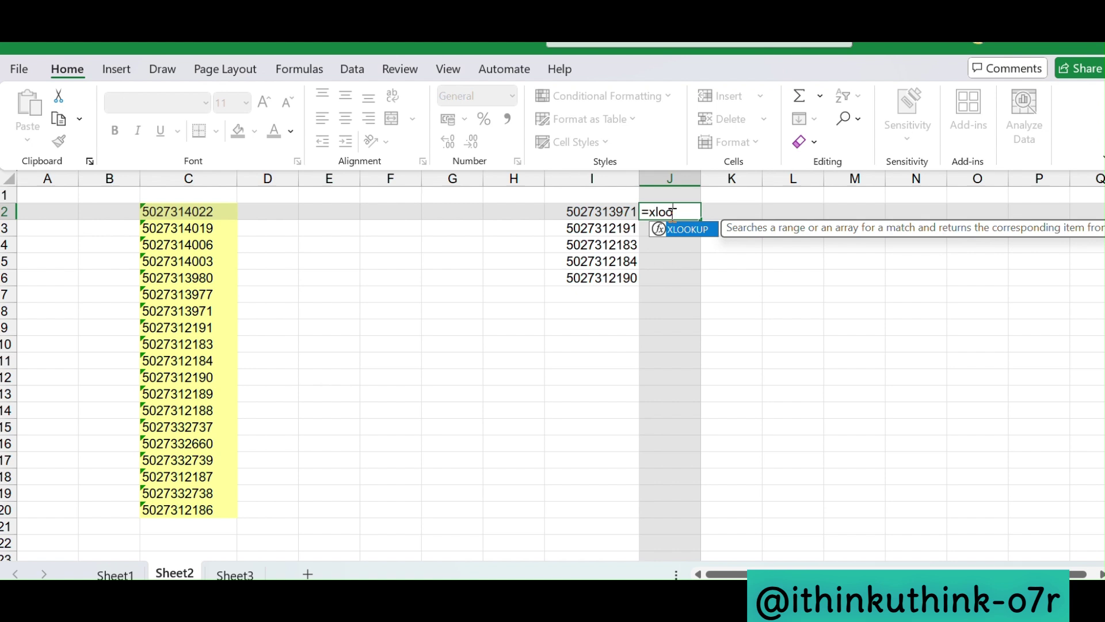
{"action": "key", "text": "Tab"}
{"action": "left_click", "coordinate": [576, 213]}
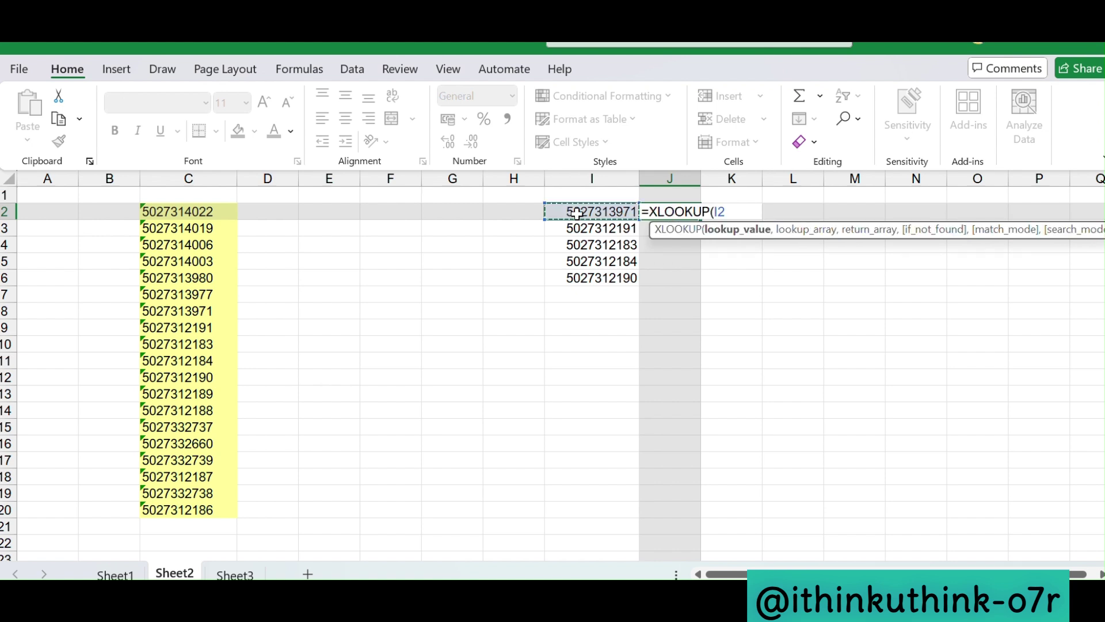
{"action": "type", "text": ","}
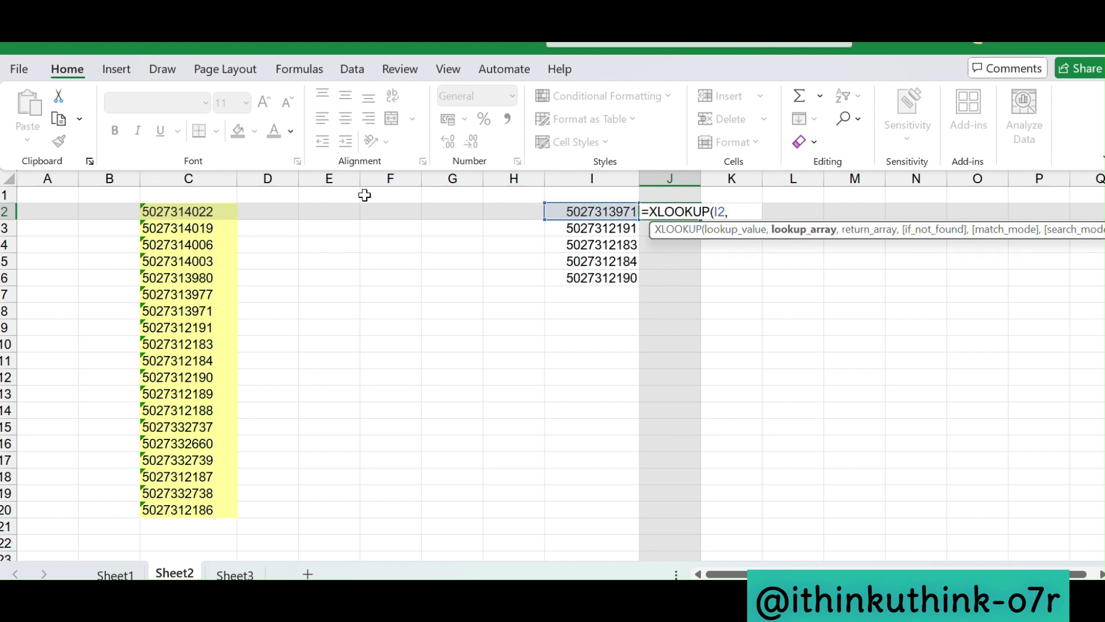
{"action": "left_click", "coordinate": [180, 176]}
{"action": "type", "text": ","}
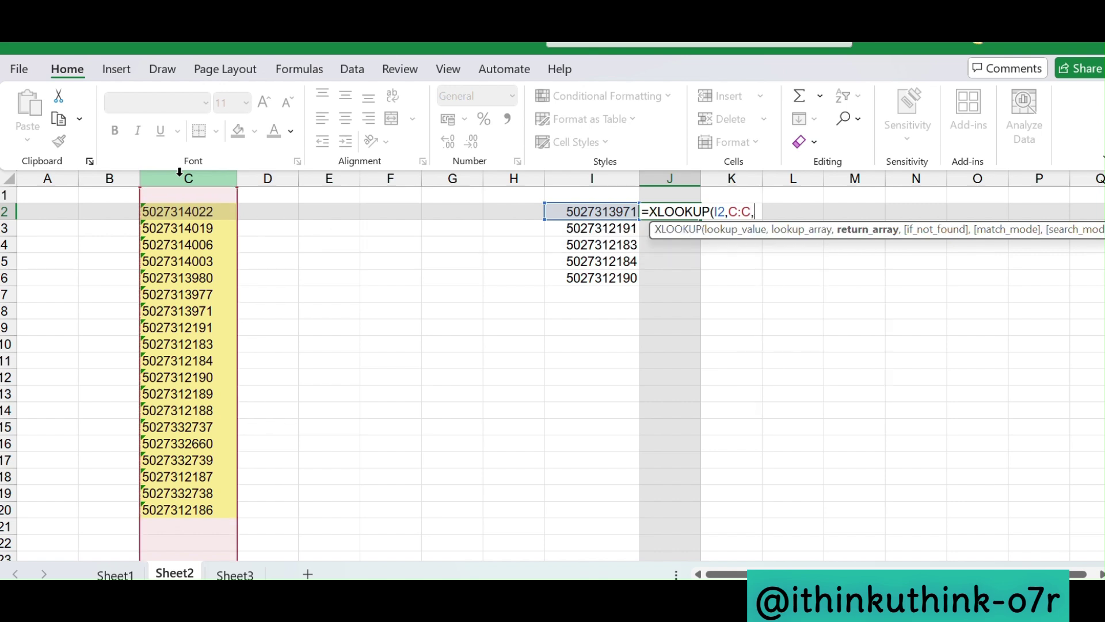
{"action": "left_click", "coordinate": [184, 174]}
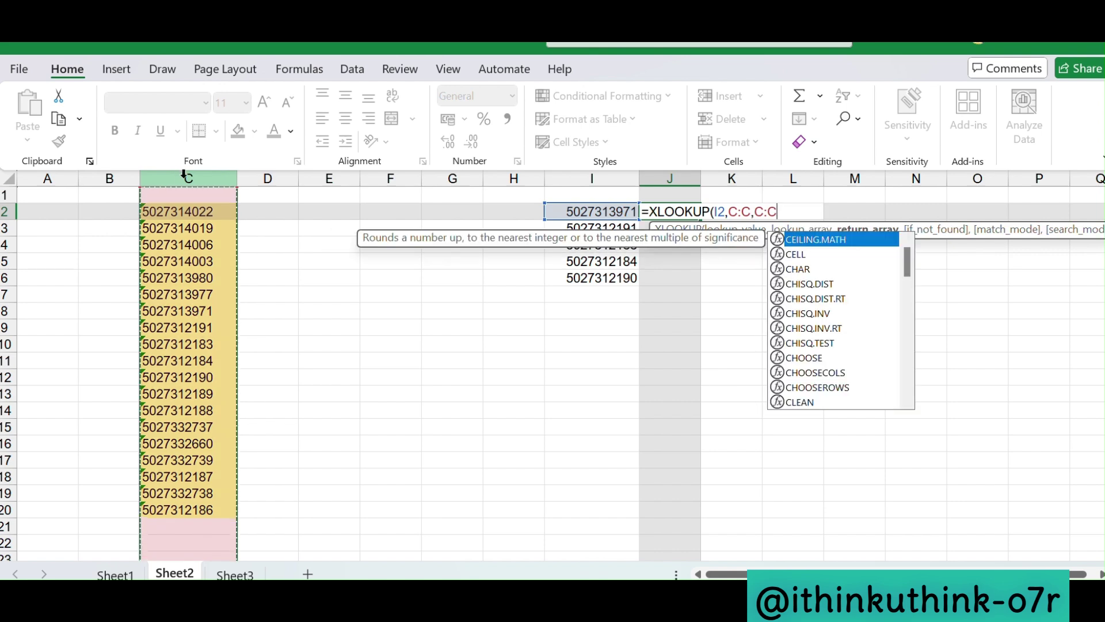
{"action": "type", "text": ")"}
{"action": "key", "text": "Return"}
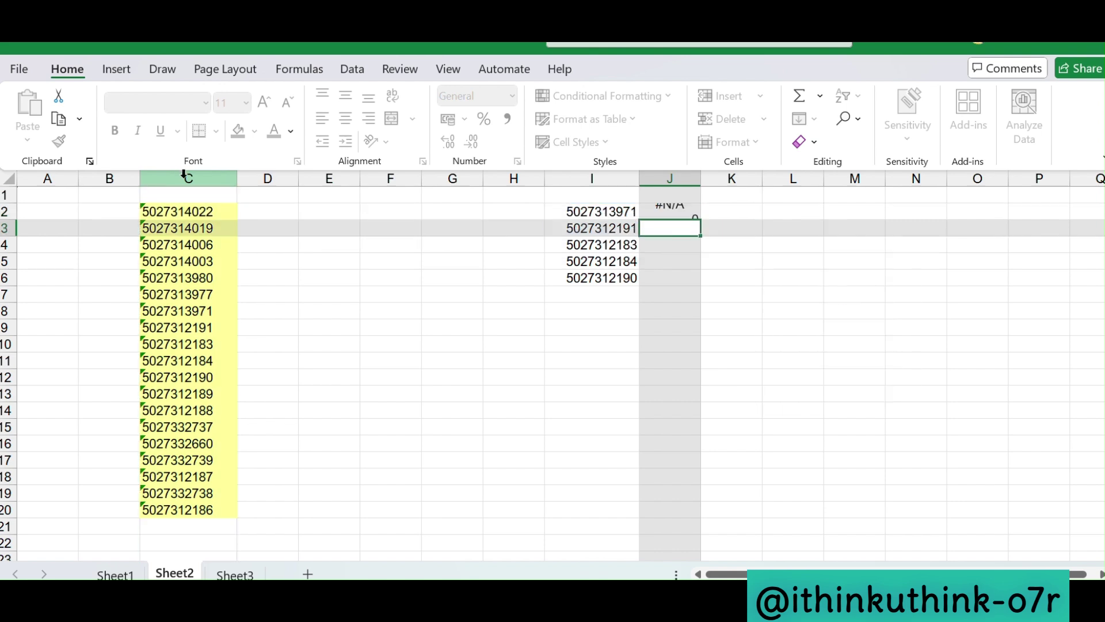
Fill the XLOOKUP formula from J2 down to J7.
{"action": "left_click", "coordinate": [688, 211]}
{"action": "left_click_drag", "start_coordinate": [703, 242], "coordinate": [703, 303]}
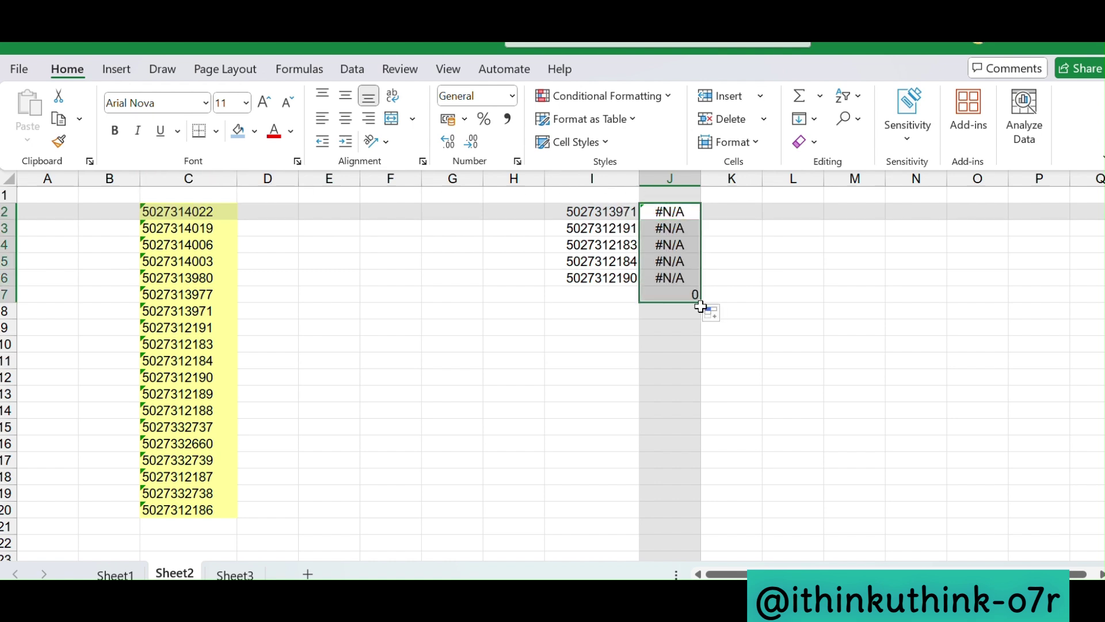
{"action": "left_click", "coordinate": [679, 348]}
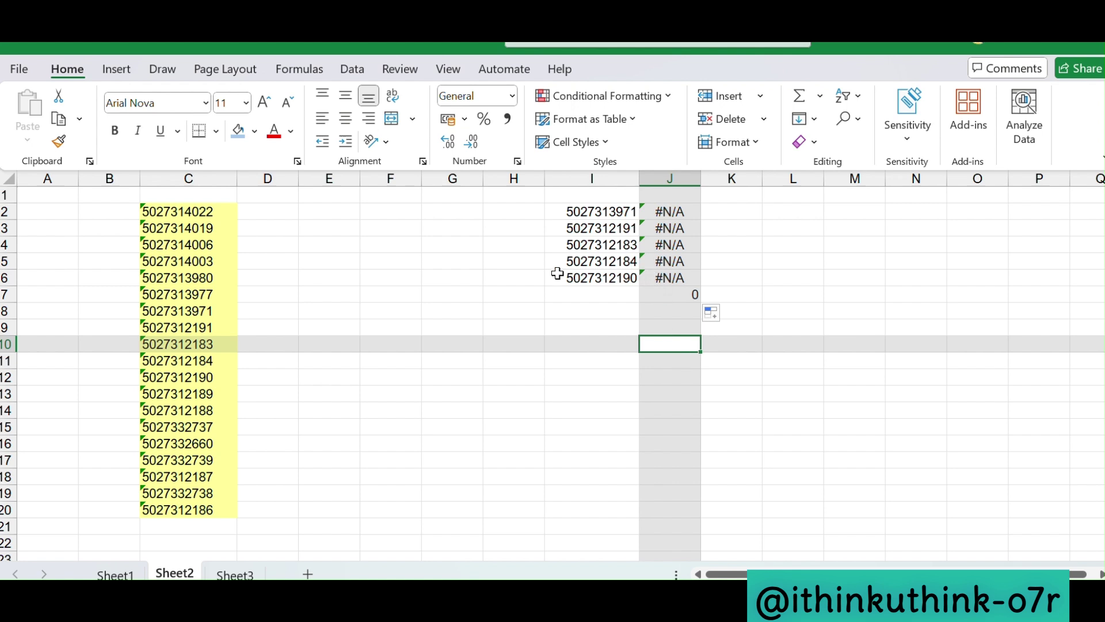
Compare the number format of the lookup numbers in column I with that of the yellow values in column C.
{"action": "left_click", "coordinate": [597, 208]}
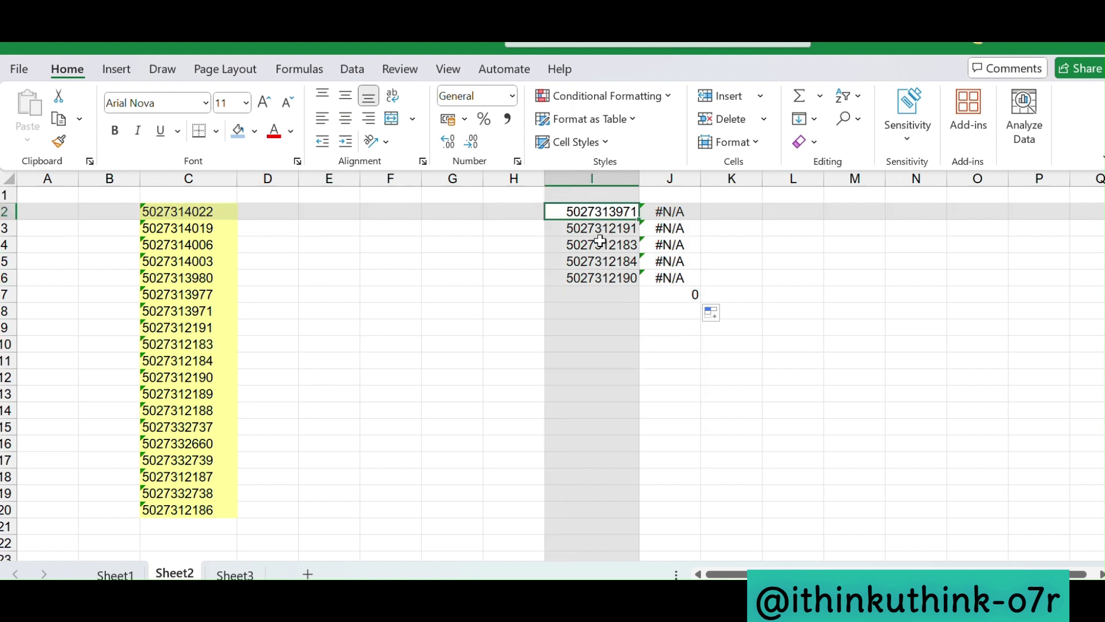
{"action": "left_click_drag", "start_coordinate": [202, 213], "coordinate": [210, 495]}
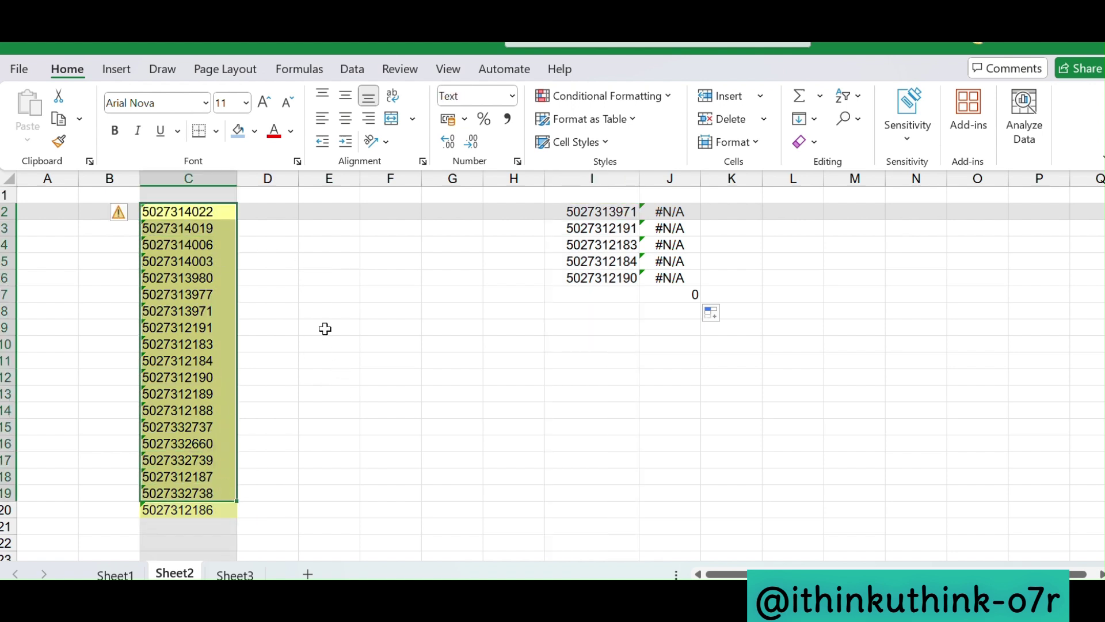
{"action": "left_click", "coordinate": [388, 310]}
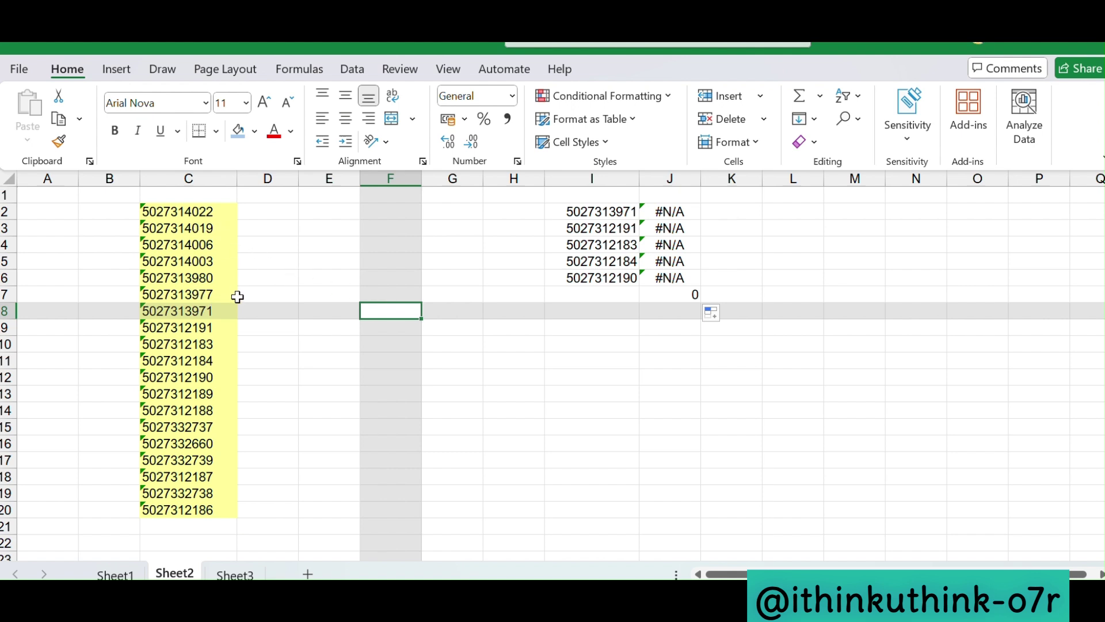
Convert column C from text to numbers with Text to Columns, using Delimited with the Tab delimiter and the General column data format.
{"action": "left_click", "coordinate": [190, 179]}
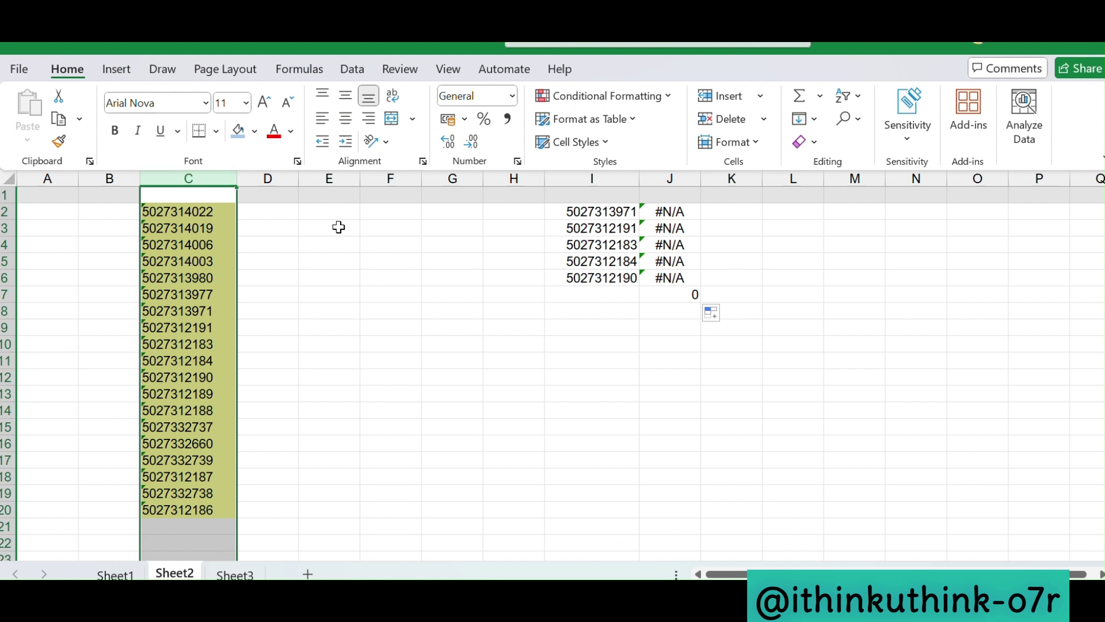
{"action": "left_click", "coordinate": [352, 70]}
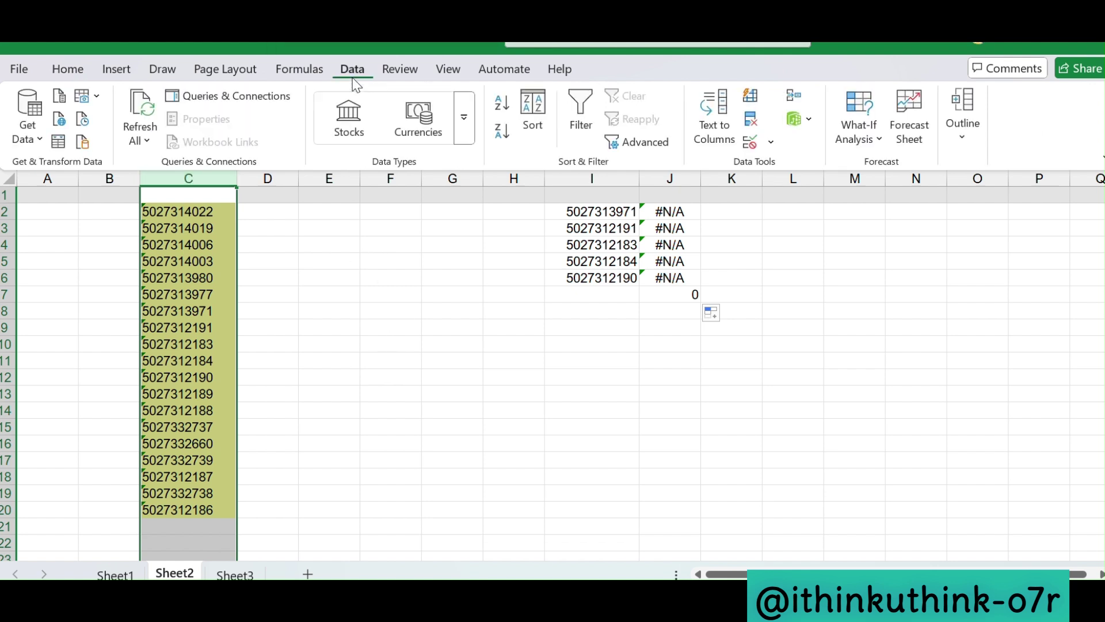
{"action": "left_click", "coordinate": [717, 133]}
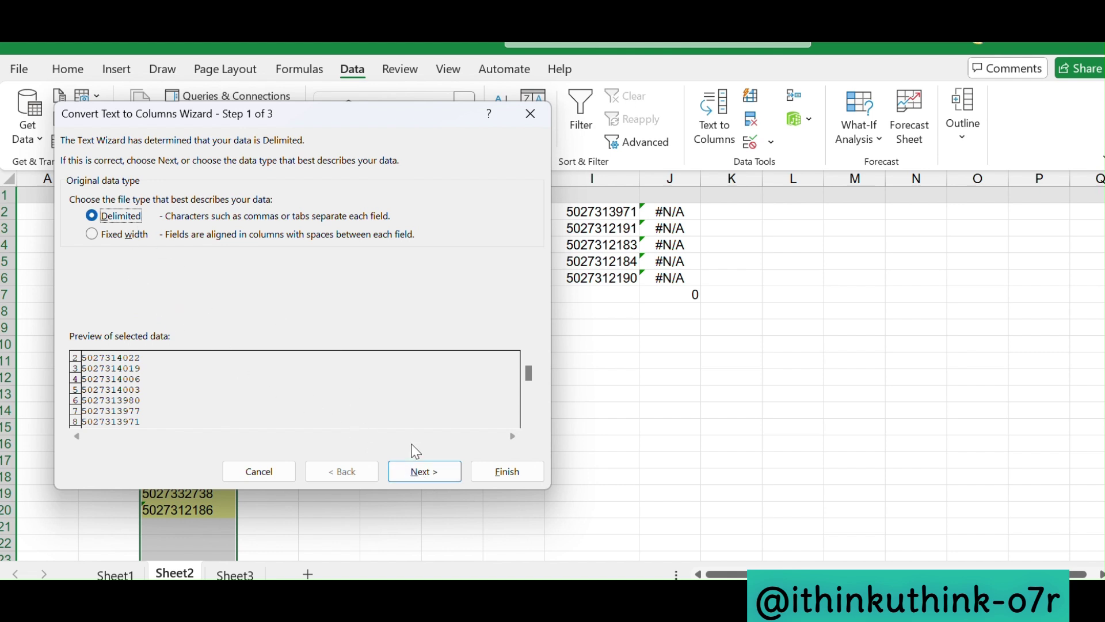
{"action": "left_click", "coordinate": [418, 473]}
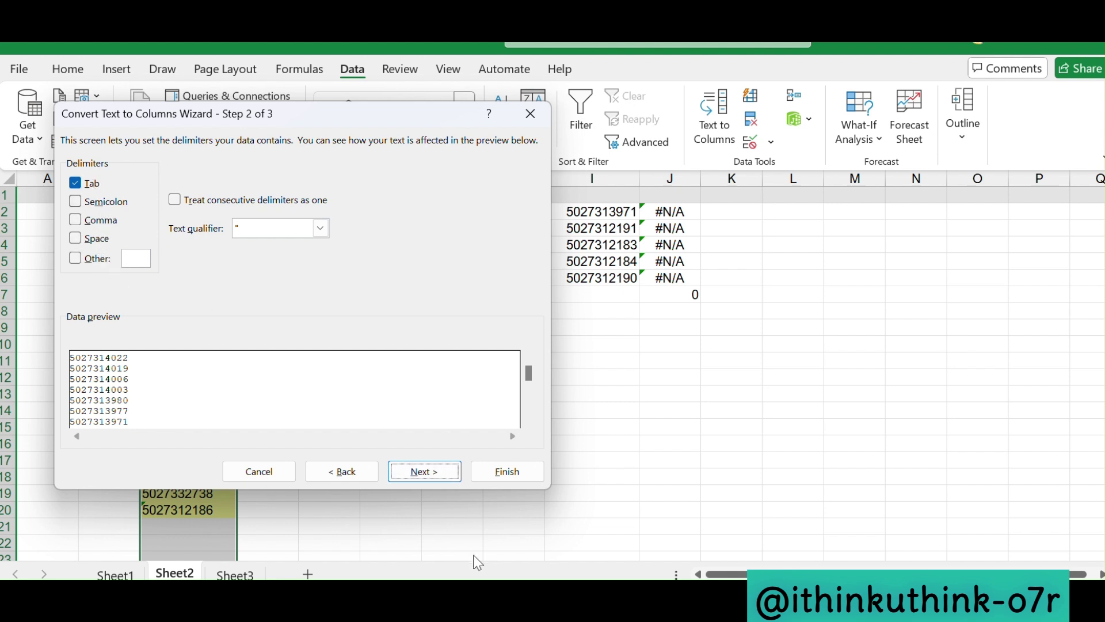
{"action": "left_click", "coordinate": [419, 466]}
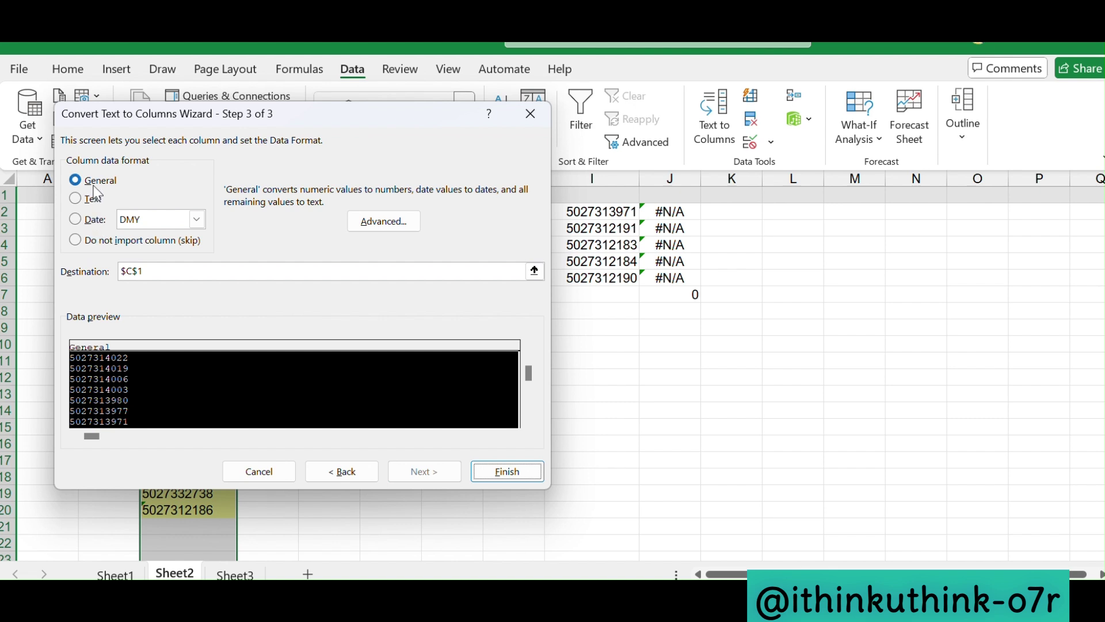
{"action": "left_click", "coordinate": [509, 472]}
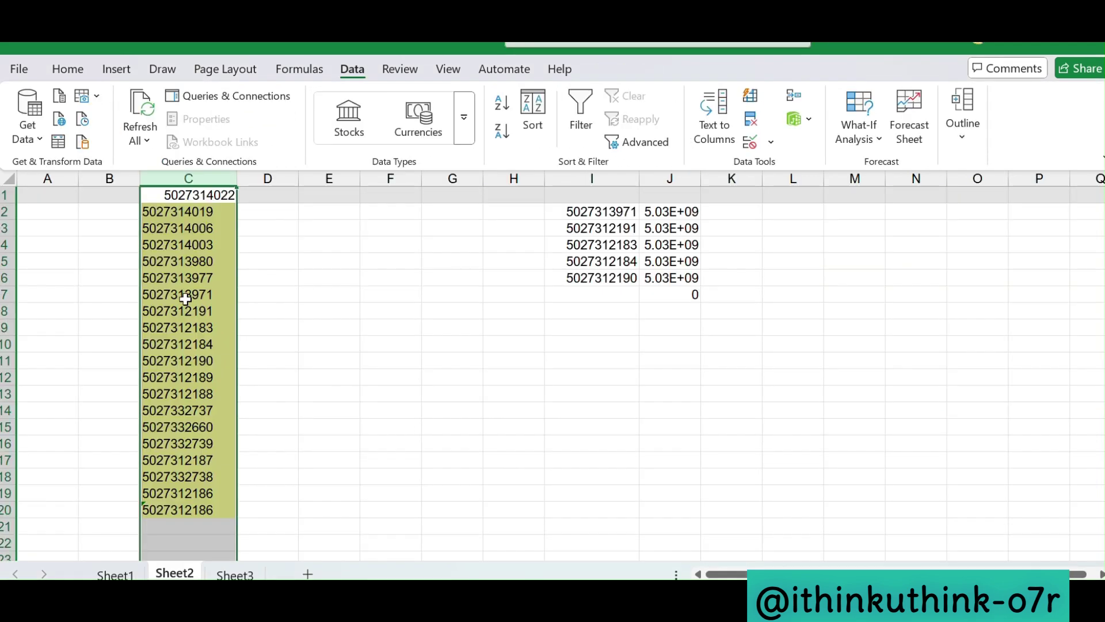
{"action": "left_click", "coordinate": [363, 278]}
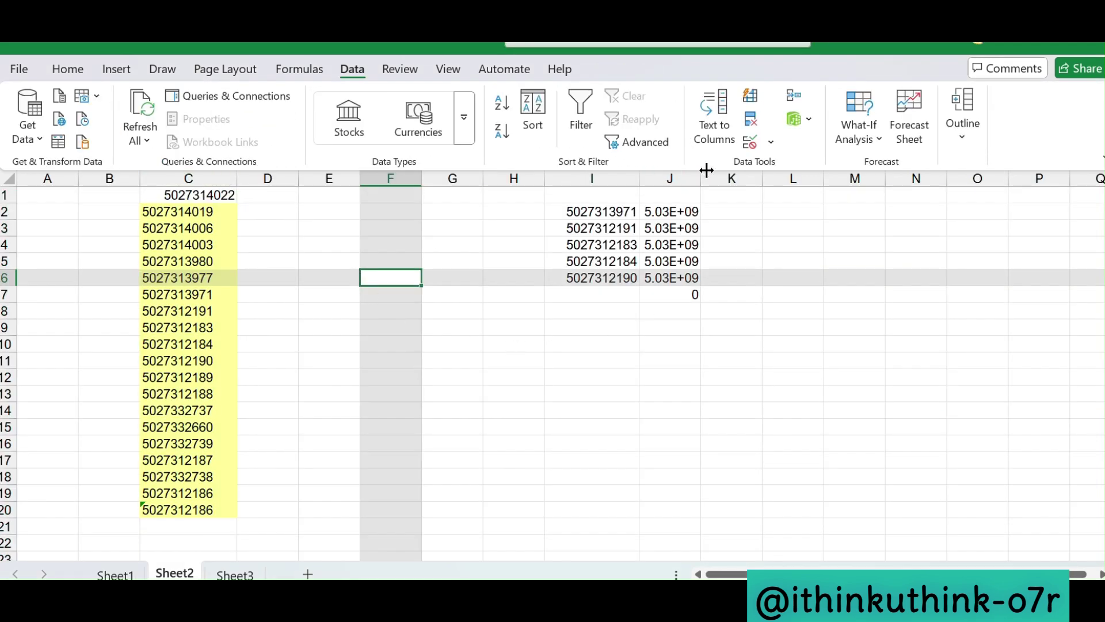
Widen column J until the XLOOKUP results show as full numbers, and review the first results in J2:J4.
{"action": "left_click_drag", "start_coordinate": [704, 176], "coordinate": [790, 178]}
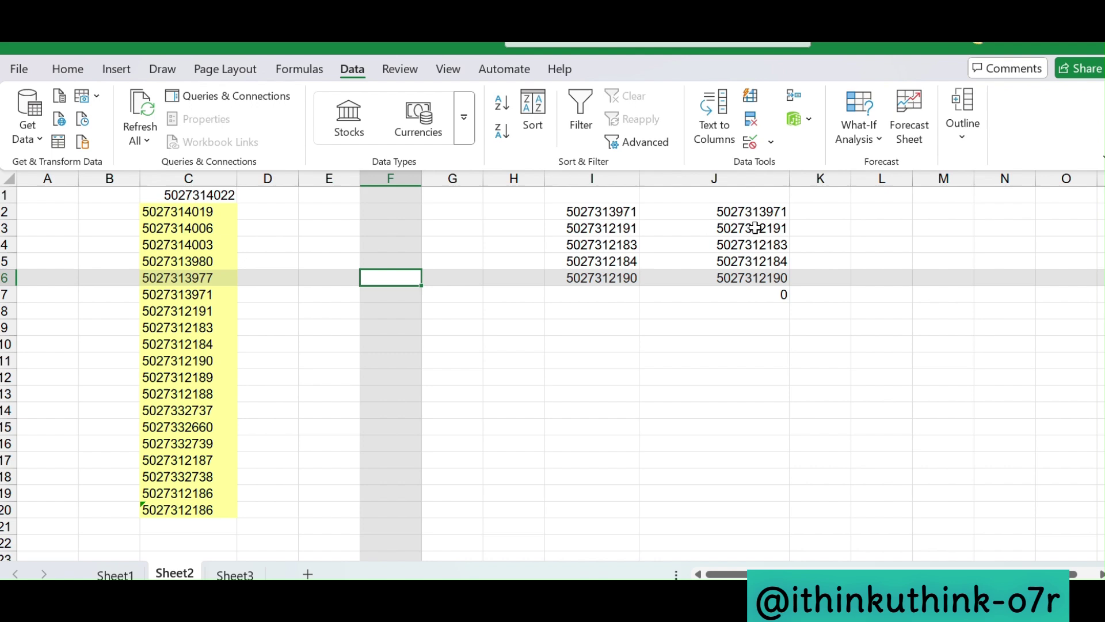
{"action": "left_click", "coordinate": [744, 213]}
{"action": "left_click_drag", "start_coordinate": [744, 213], "coordinate": [748, 247]}
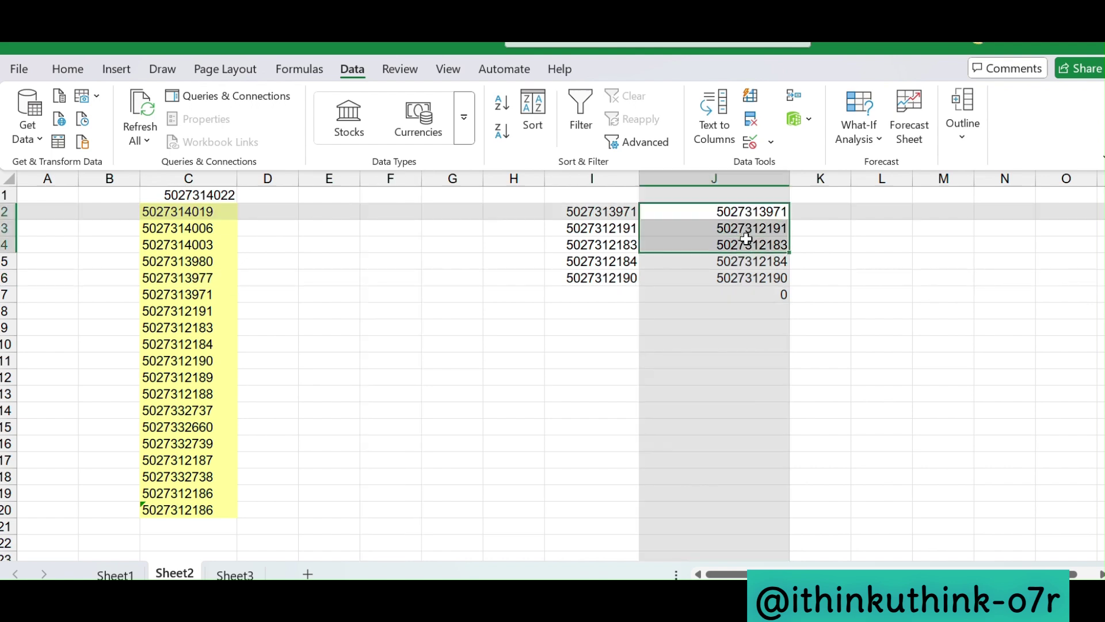
Check the number format of cells C1 and C4, and tick off "text to general" in the checklist.
{"action": "left_click", "coordinate": [198, 196]}
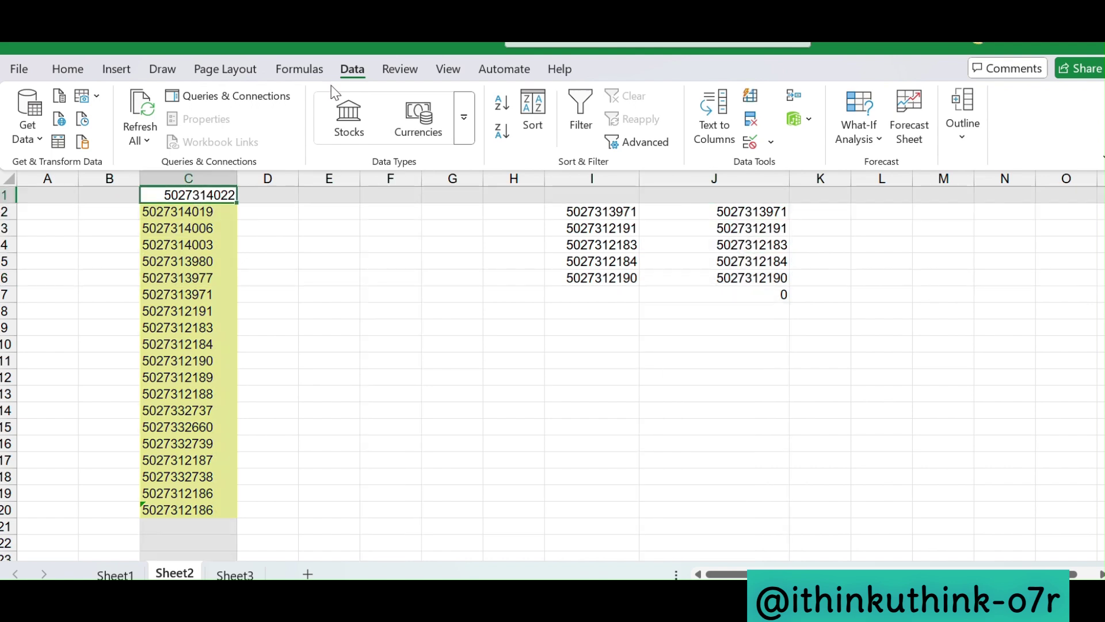
{"action": "left_click", "coordinate": [69, 69]}
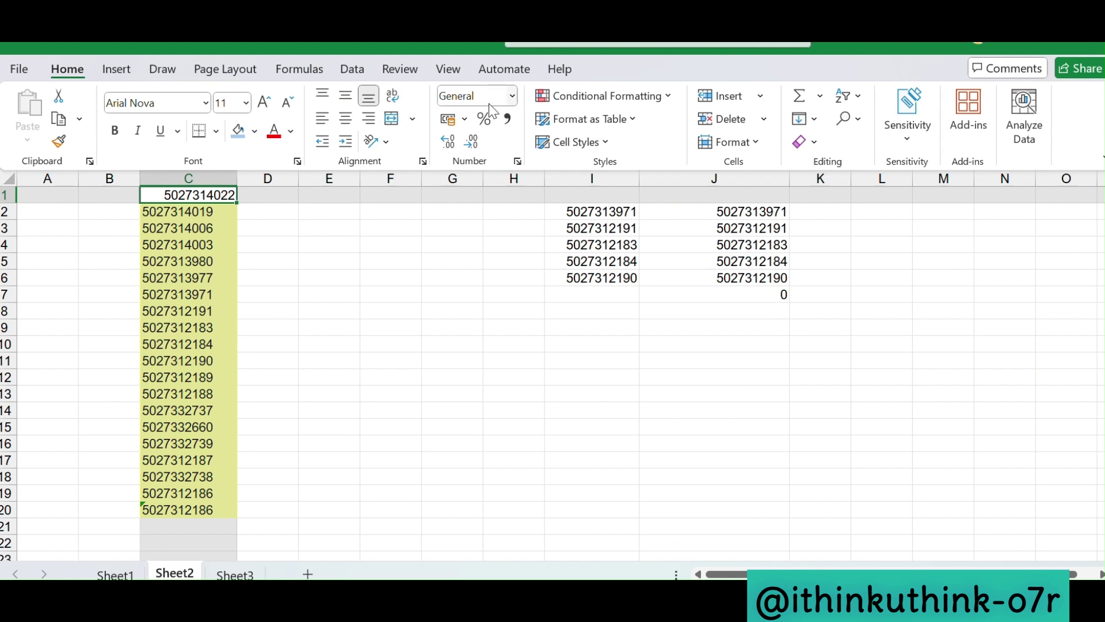
{"action": "left_click", "coordinate": [173, 244]}
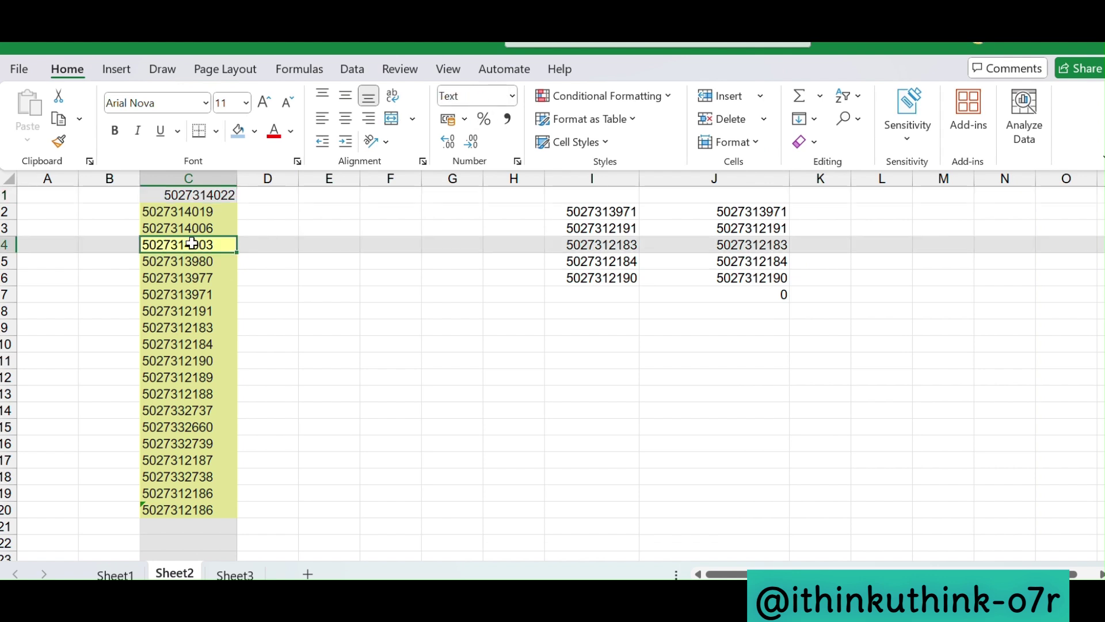
{"action": "left_click", "coordinate": [228, 228]}
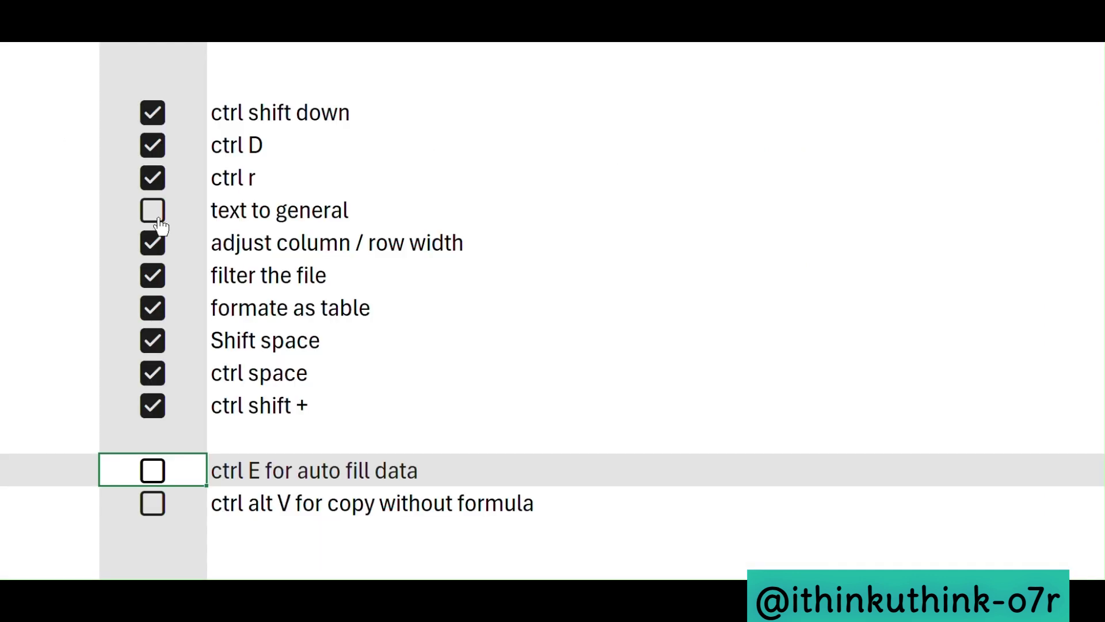
{"action": "left_click", "coordinate": [153, 210]}
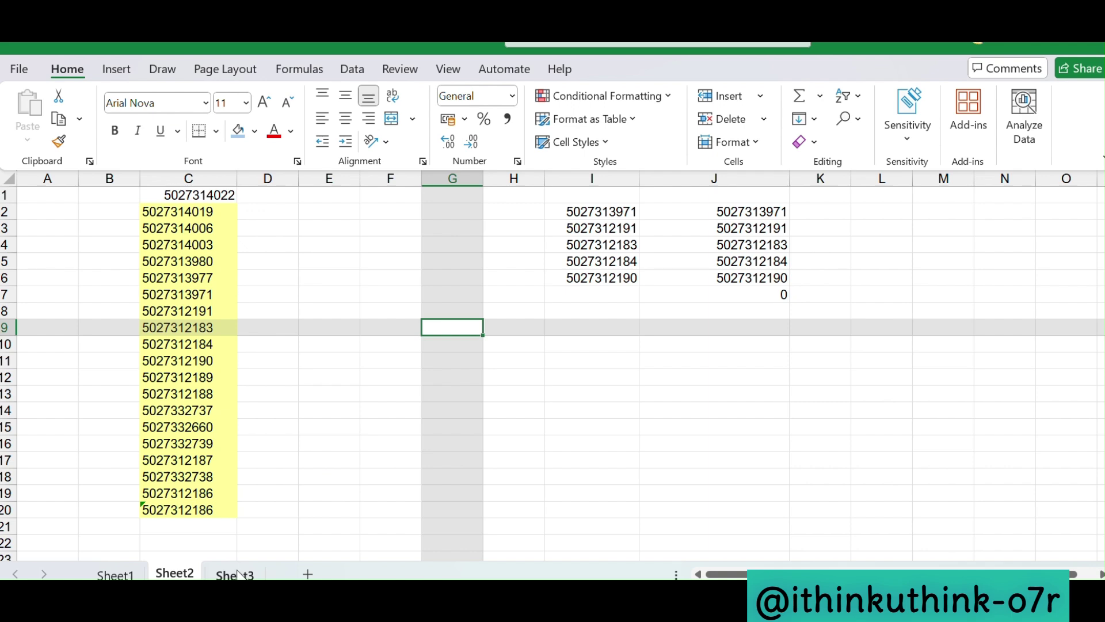
Switch to Sheet3 and enter the two parts of the first full name in lowercase under First name (D3) and Last name (E3).
{"action": "left_click", "coordinate": [235, 573]}
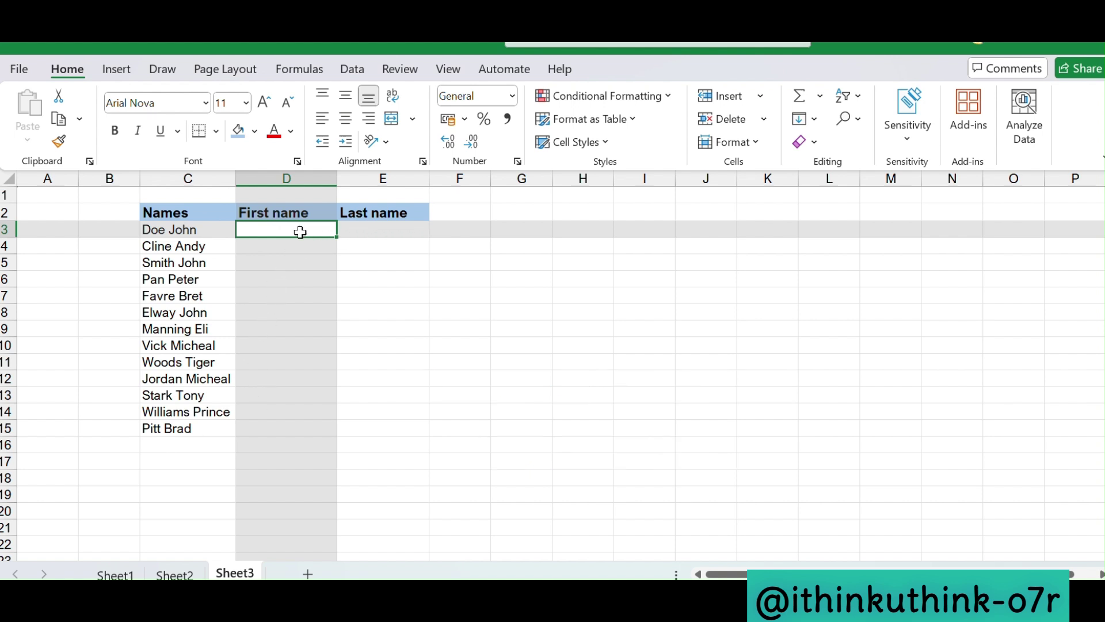
{"action": "type", "text": "doe"}
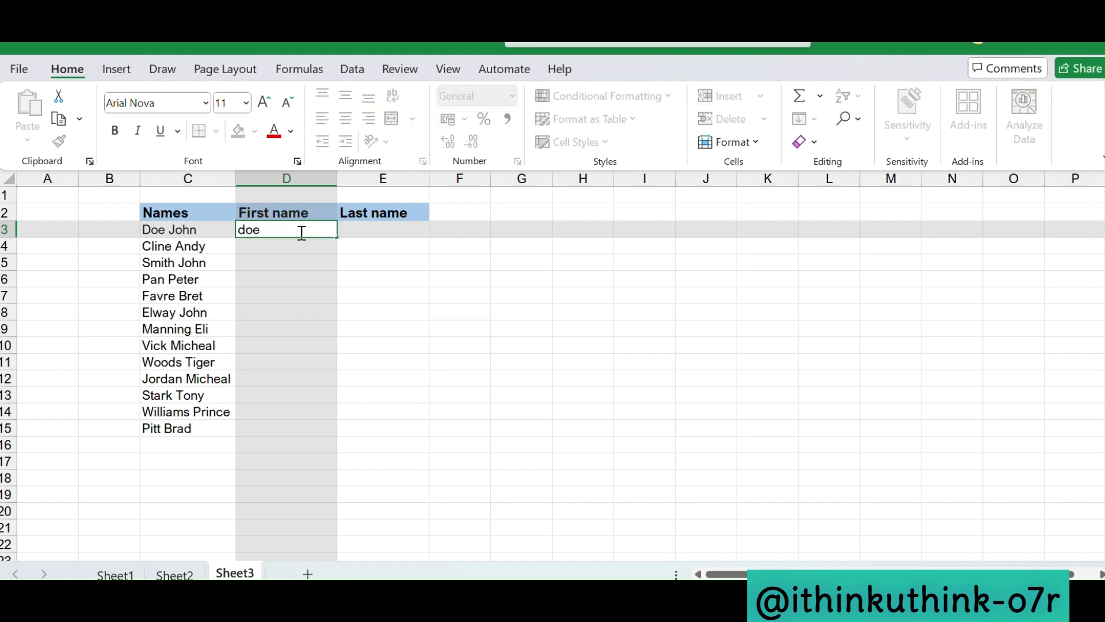
{"action": "key", "text": "Tab"}
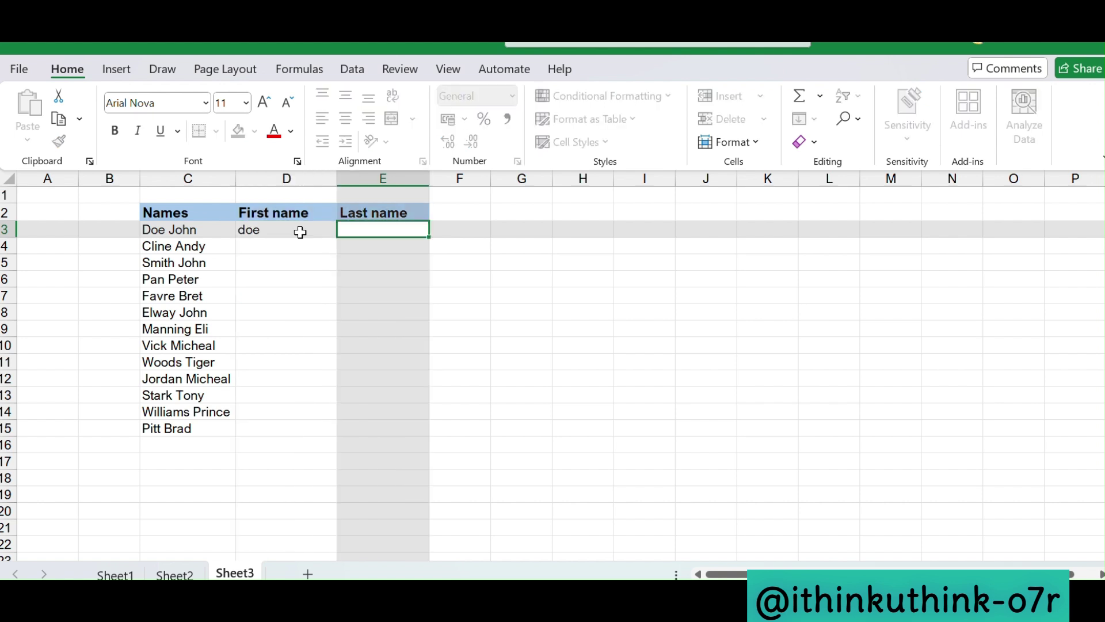
{"action": "type", "text": "jo"}
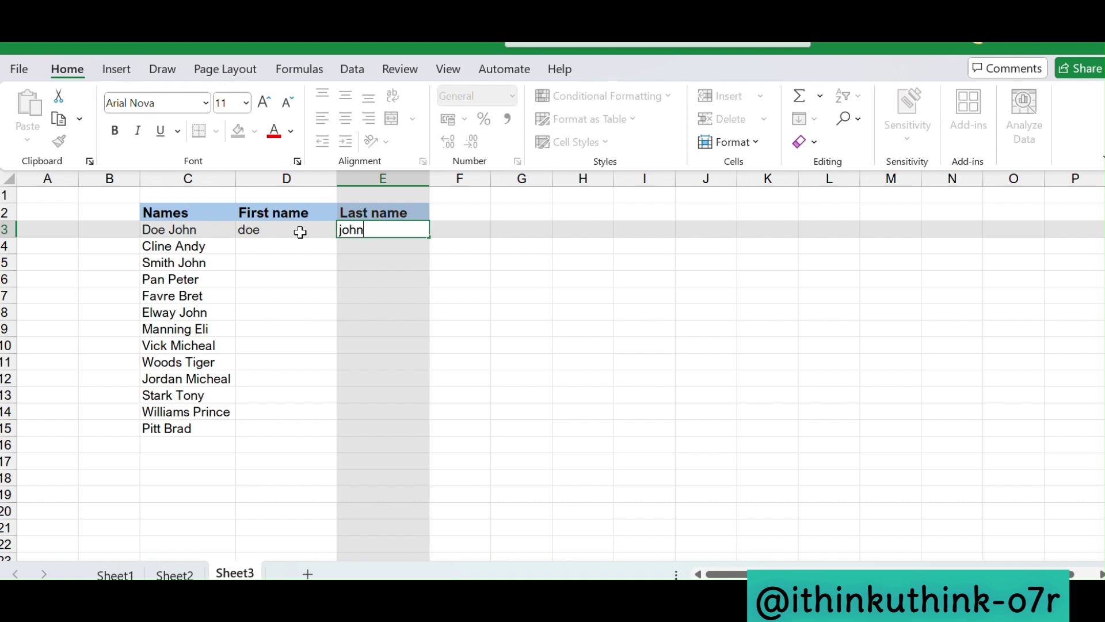
{"action": "type", "text": "hn"}
{"action": "key", "text": "Return"}
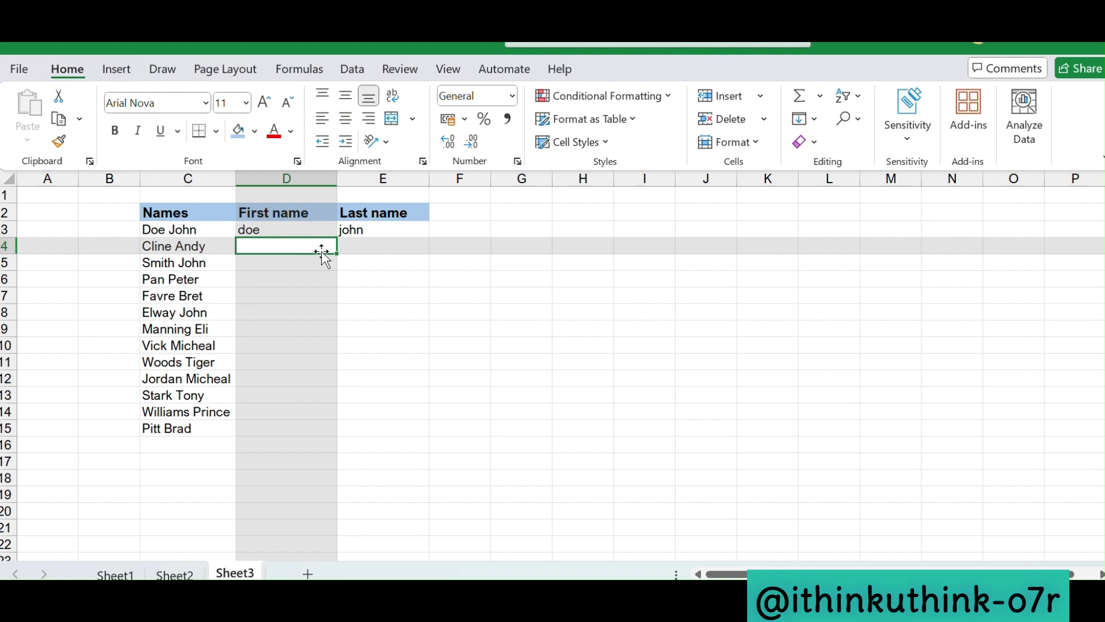
Flash Fill the rest of the First name and Last name columns, starting from D4 and E4.
{"action": "key", "text": "ctrl+e"}
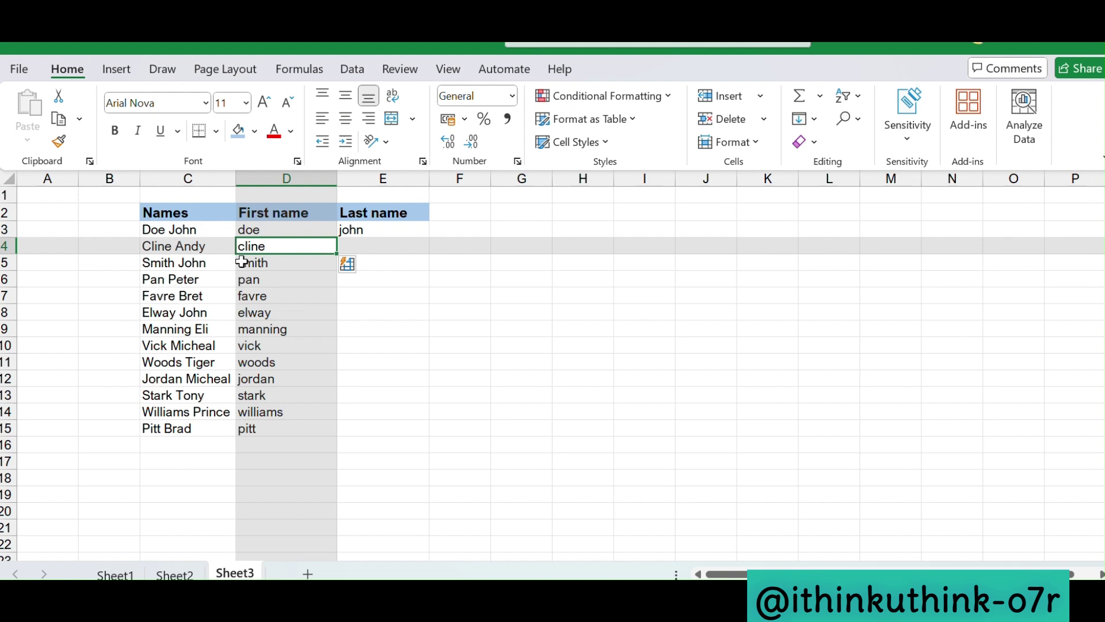
{"action": "left_click", "coordinate": [394, 241]}
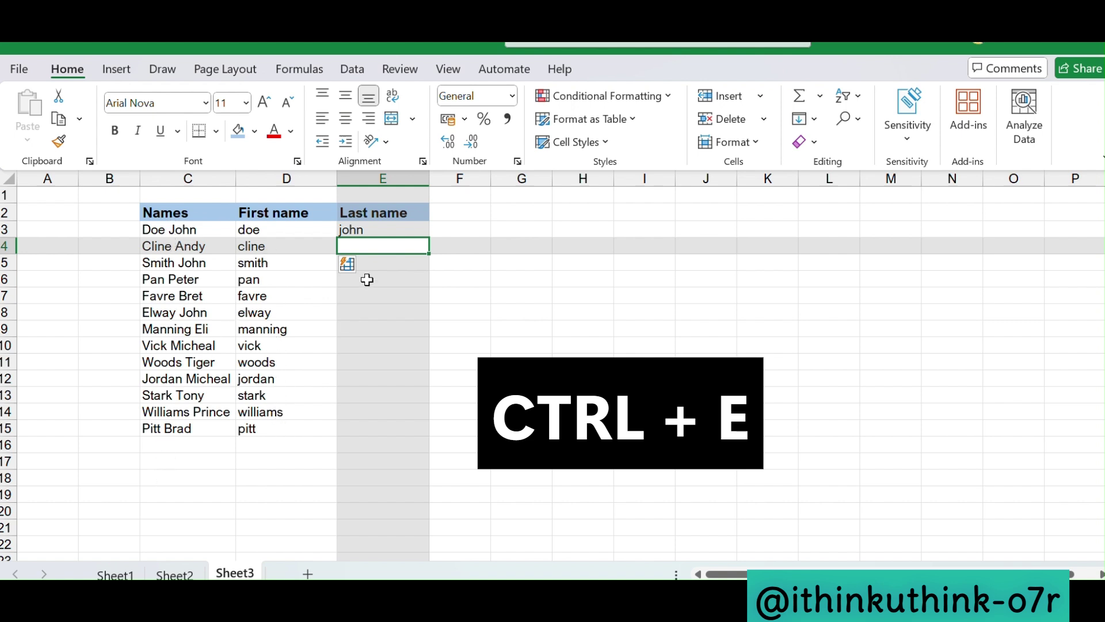
{"action": "key", "text": "ctrl+e"}
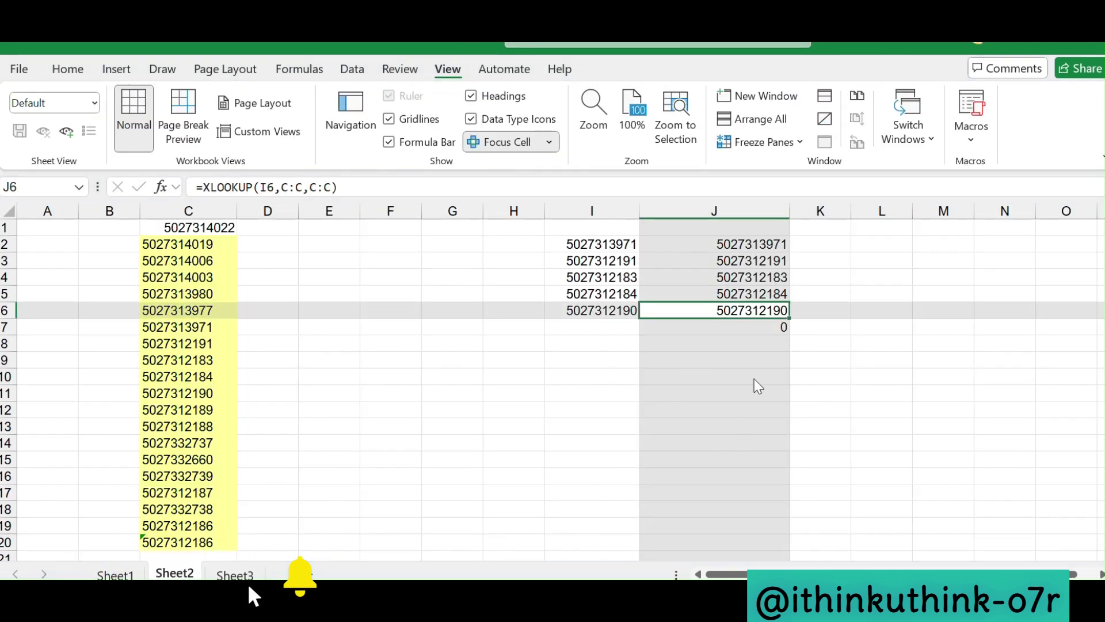
On Sheet2, copy the XLOOKUP cell J2 and paste it with its formula into F3.
{"action": "left_click", "coordinate": [743, 247]}
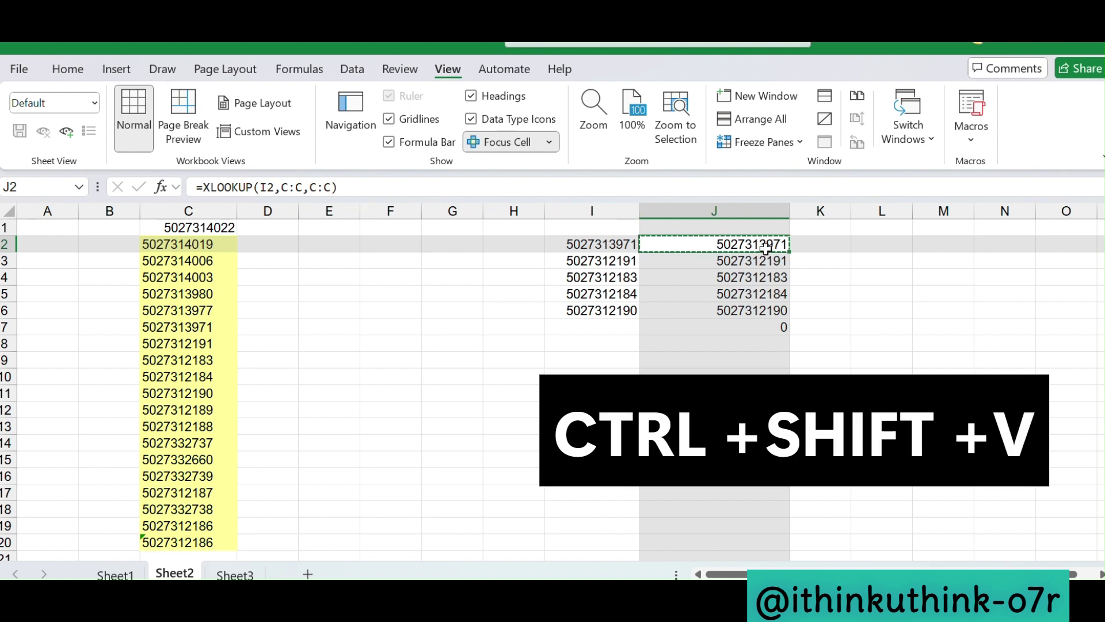
{"action": "key", "text": "ctrl+c"}
{"action": "left_click", "coordinate": [381, 262]}
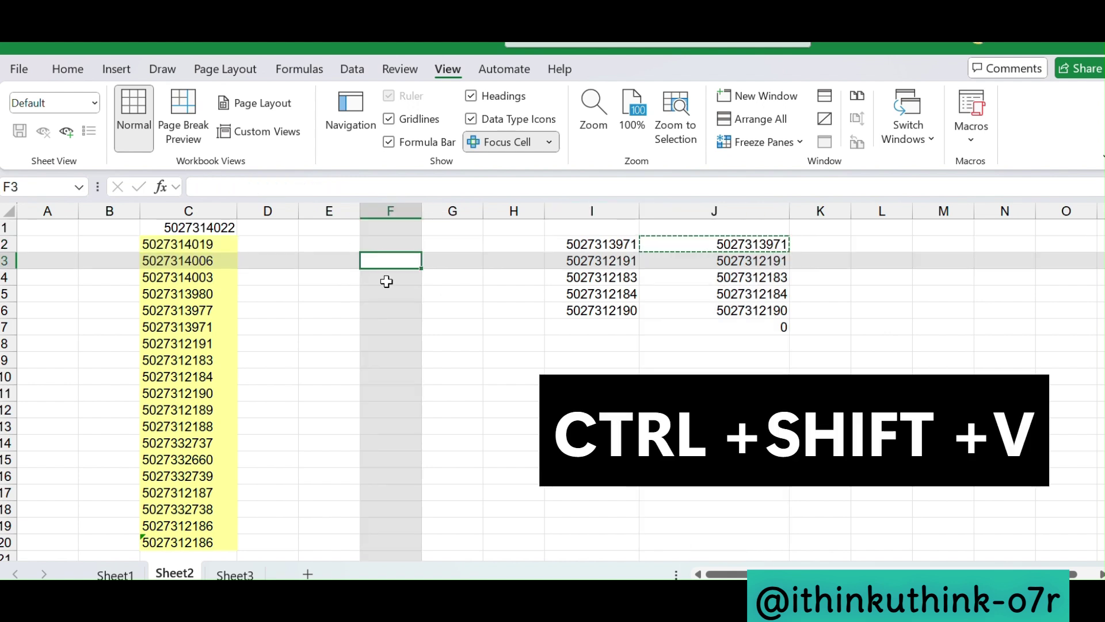
{"action": "key", "text": "ctrl+v"}
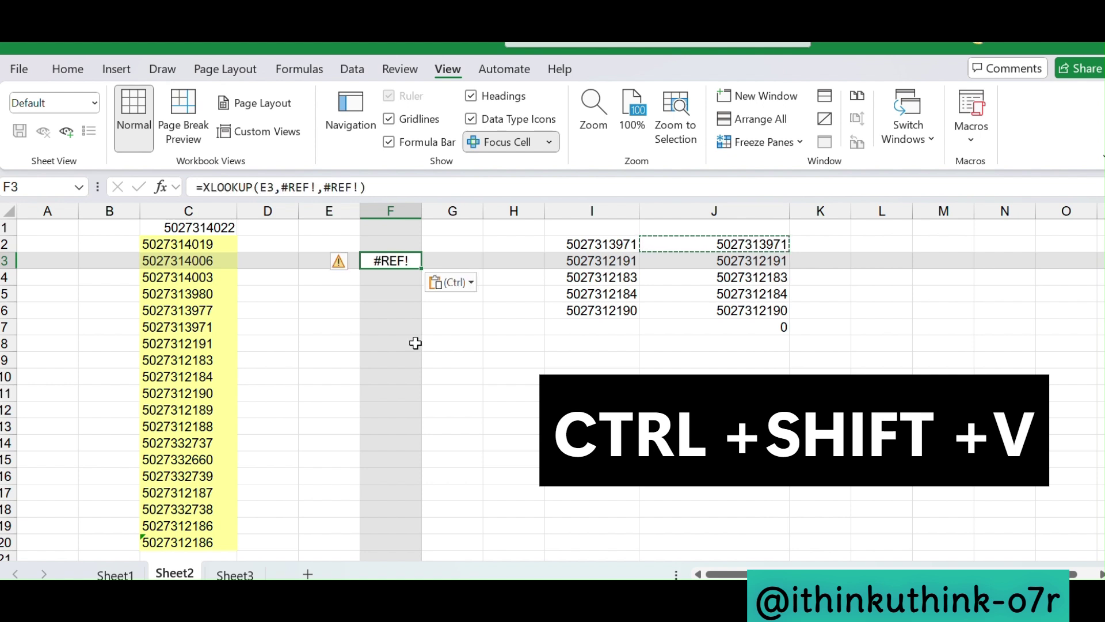
Widen column F and clear the pasted formula from F3.
{"action": "left_click_drag", "start_coordinate": [421, 212], "coordinate": [481, 212]}
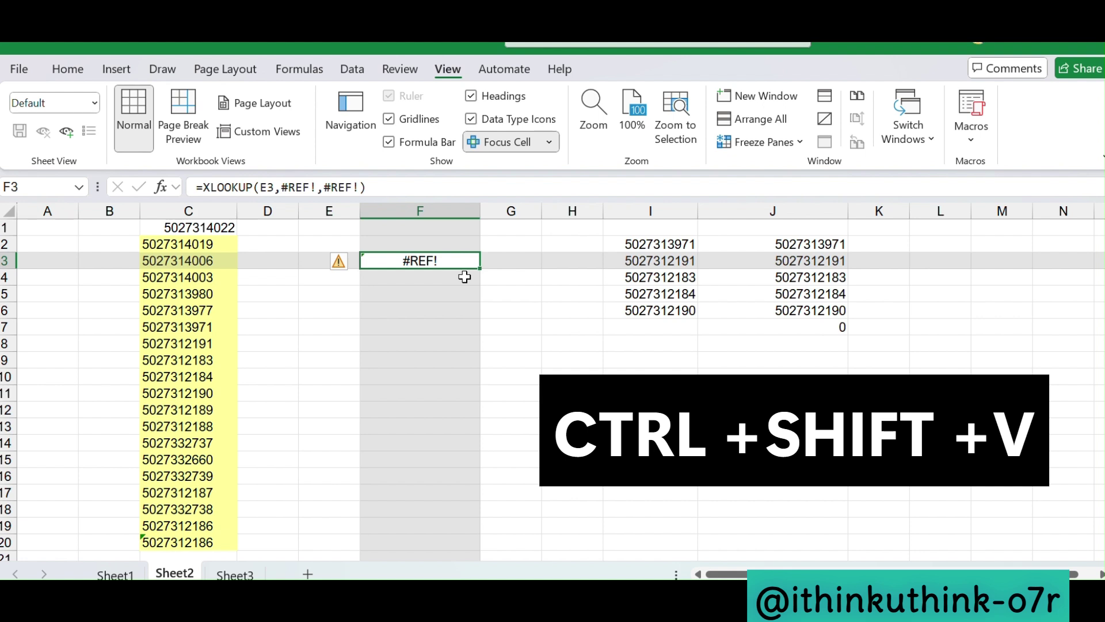
{"action": "key", "text": "Delete"}
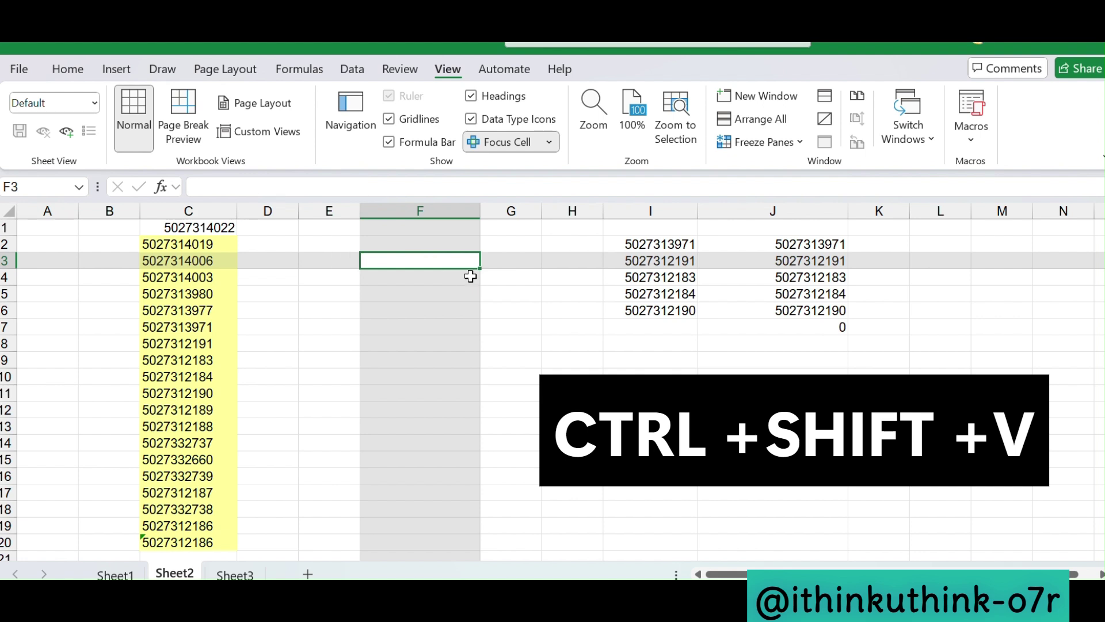
Copy the lookup results in J2:J6 and paste only their values starting at F3.
{"action": "left_click", "coordinate": [818, 241]}
{"action": "left_click_drag", "start_coordinate": [818, 242], "coordinate": [818, 309]}
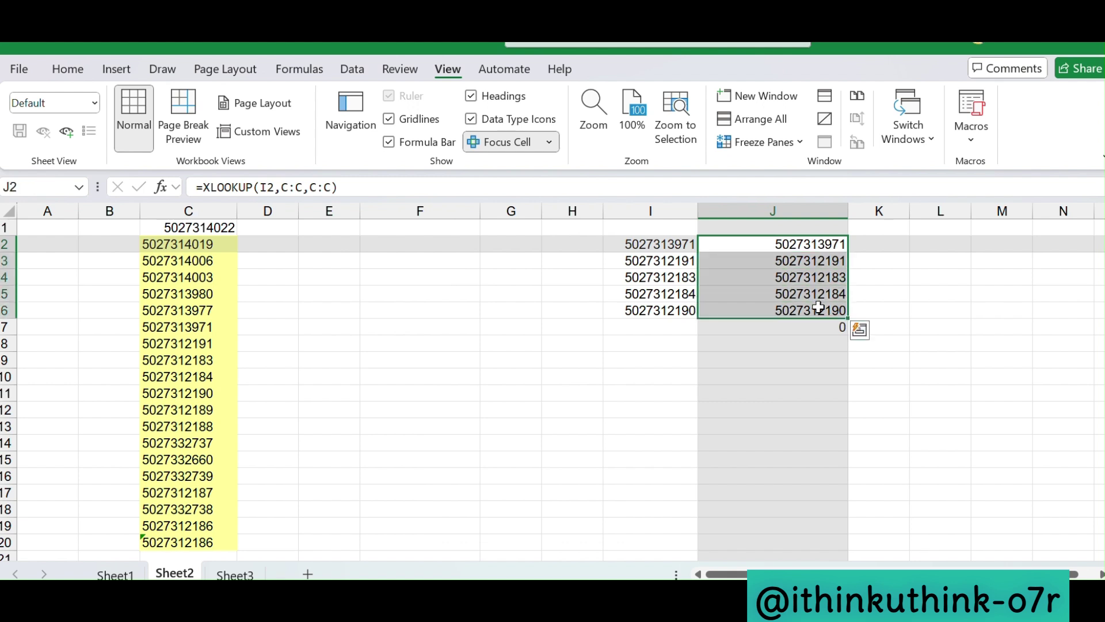
{"action": "left_click", "coordinate": [411, 257]}
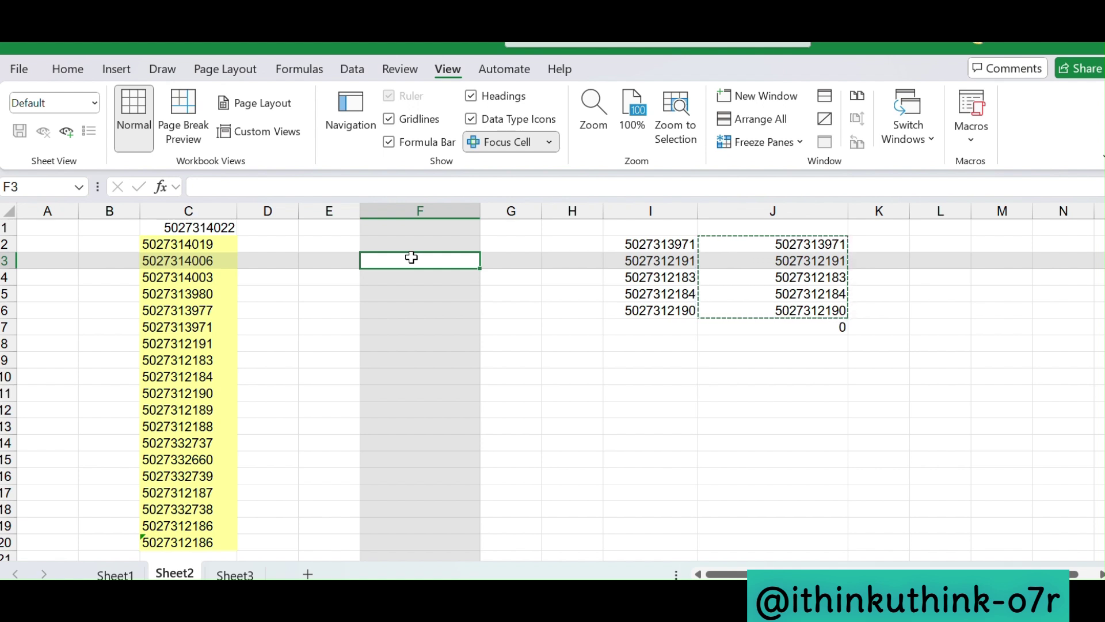
{"action": "key", "text": "ctrl+shift+v"}
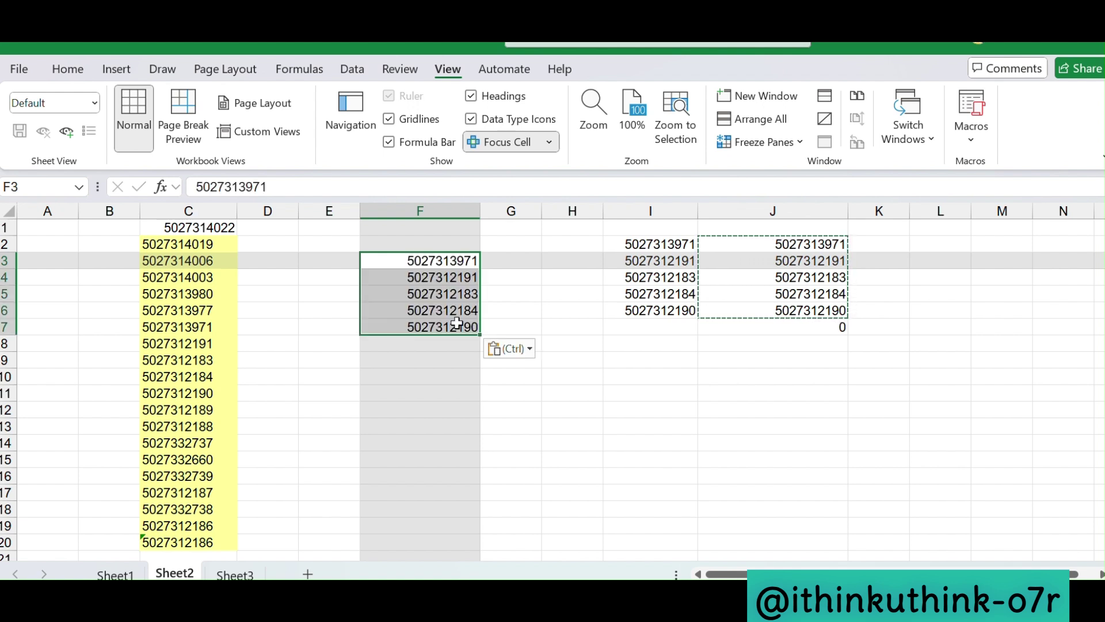
Inspect the pasted cells F3 to F5 to see whether they contain plain values or formulas.
{"action": "left_click", "coordinate": [451, 424]}
{"action": "left_click", "coordinate": [448, 266]}
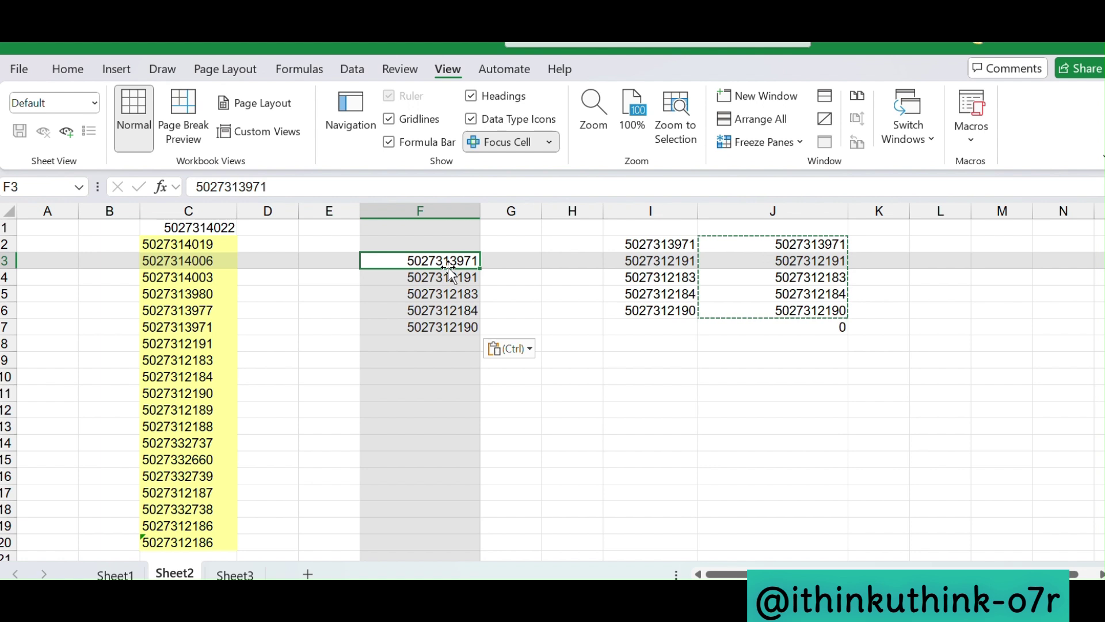
{"action": "left_click", "coordinate": [442, 278]}
{"action": "left_click", "coordinate": [443, 298]}
{"action": "left_click", "coordinate": [442, 347]}
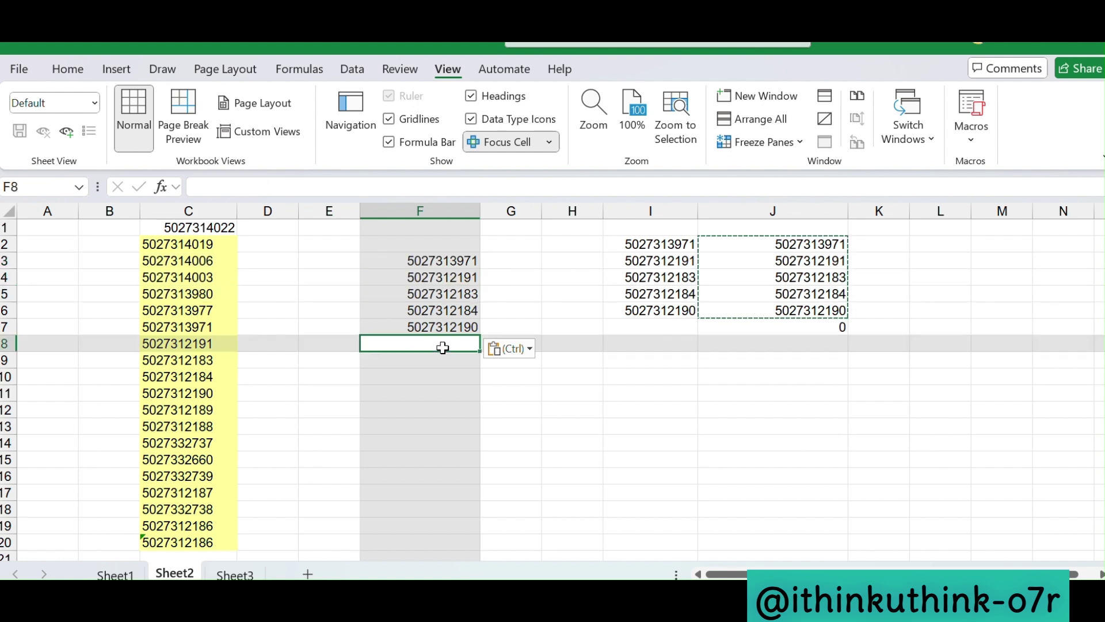
Check each pasted cell from F3 down to F7 for a plain value or a formula.
{"action": "left_click", "coordinate": [444, 313]}
{"action": "left_click", "coordinate": [440, 261]}
{"action": "left_click", "coordinate": [435, 306]}
{"action": "left_click", "coordinate": [433, 344]}
{"action": "left_click", "coordinate": [441, 261]}
{"action": "left_click", "coordinate": [447, 279]}
{"action": "left_click", "coordinate": [447, 311]}
{"action": "left_click", "coordinate": [447, 327]}
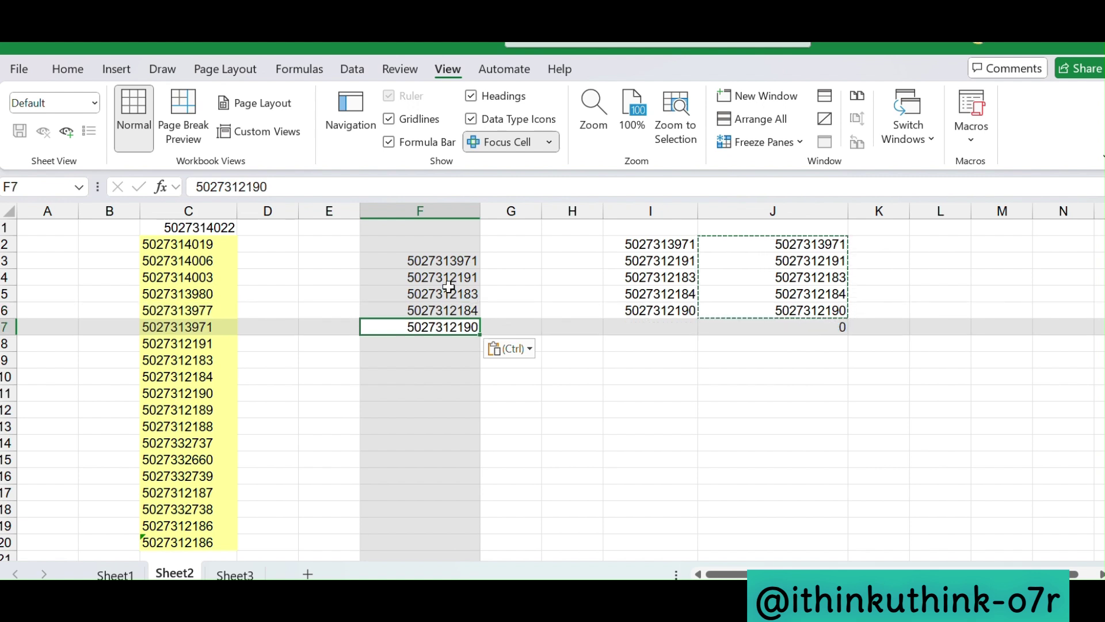
{"action": "left_click", "coordinate": [448, 262]}
{"action": "left_click", "coordinate": [635, 372]}
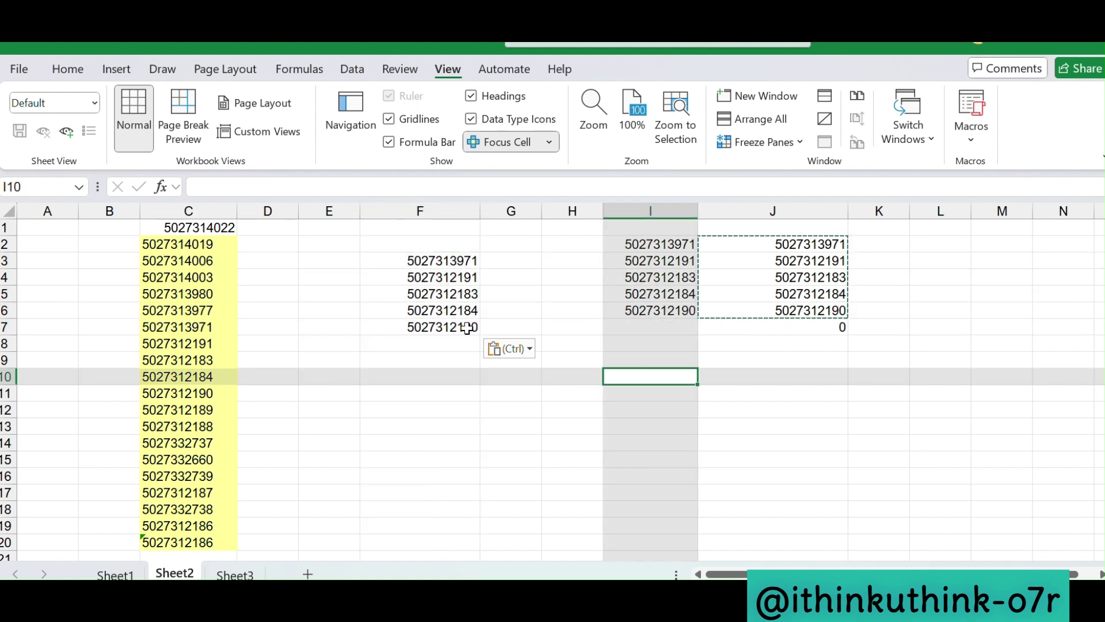
Switch to the checklist workbook and tick the item "ctrl alt V for copy without formula".
{"action": "key", "text": "alt+Tab"}
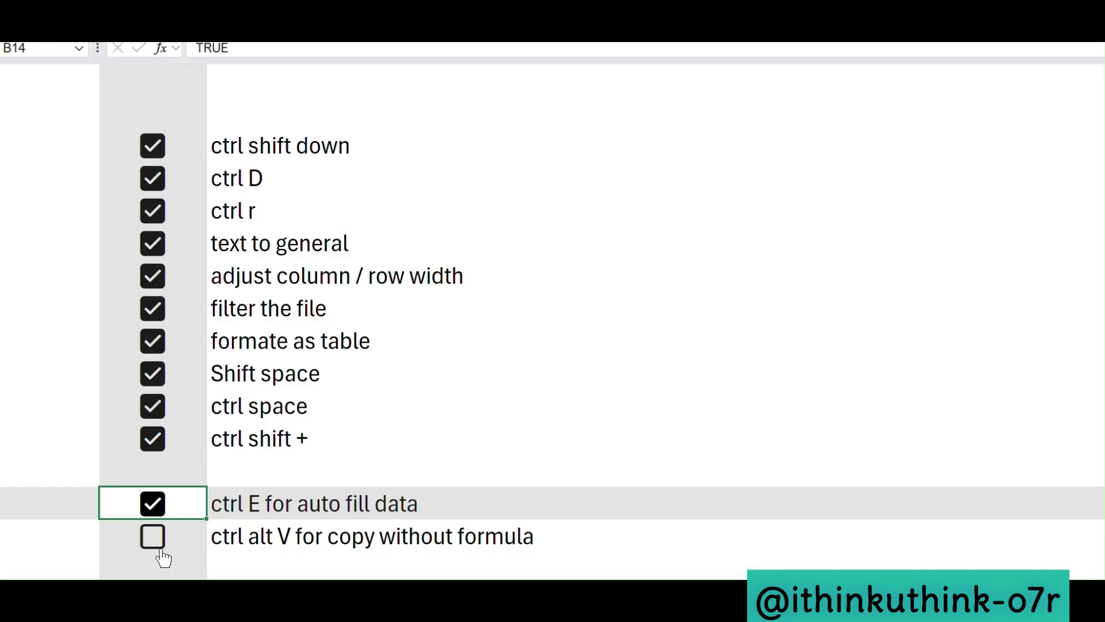
{"action": "left_click", "coordinate": [153, 540]}
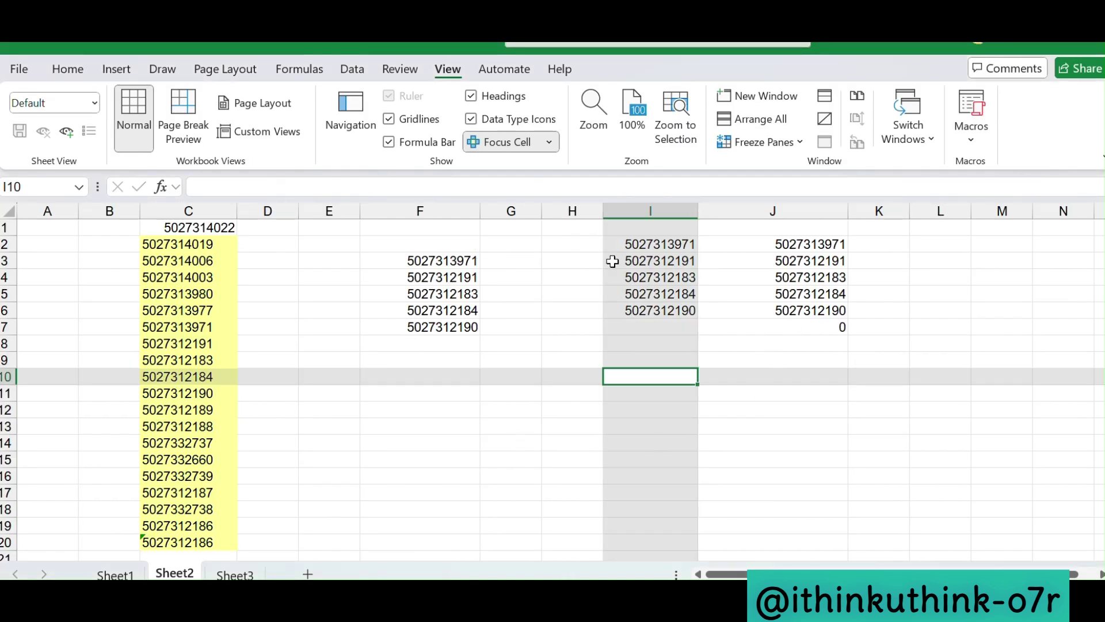
On Sheet2, copy the lookup results in J2:J6 and use Paste Special with the Formulas option to paste them starting at F9.
{"action": "left_click_drag", "start_coordinate": [810, 243], "coordinate": [808, 306]}
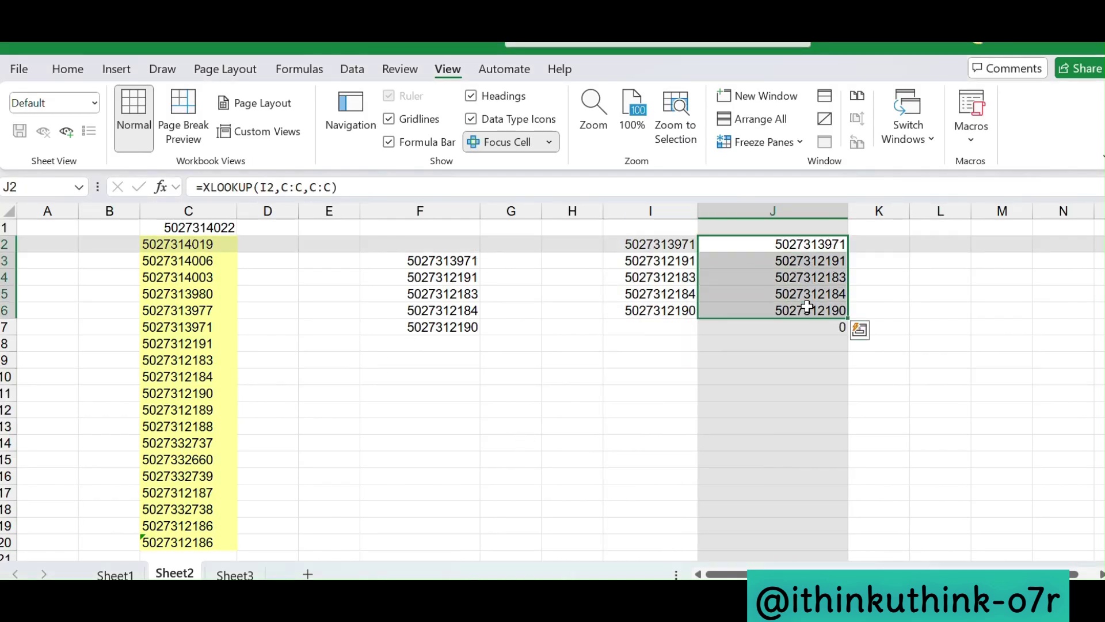
{"action": "left_click", "coordinate": [417, 361]}
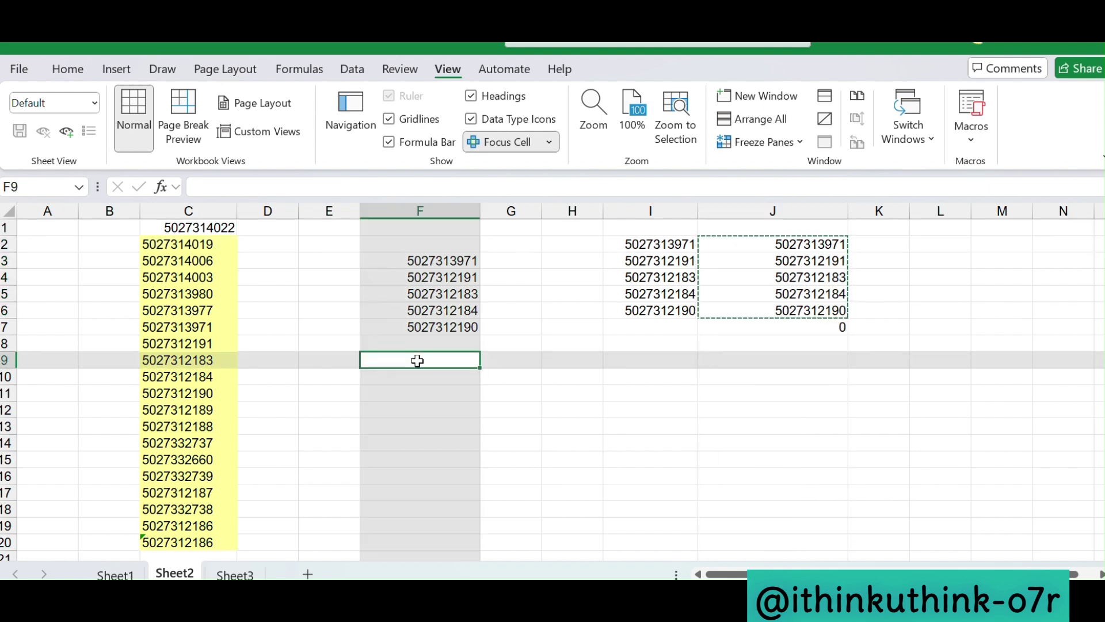
{"action": "key", "text": "ctrl+alt+v"}
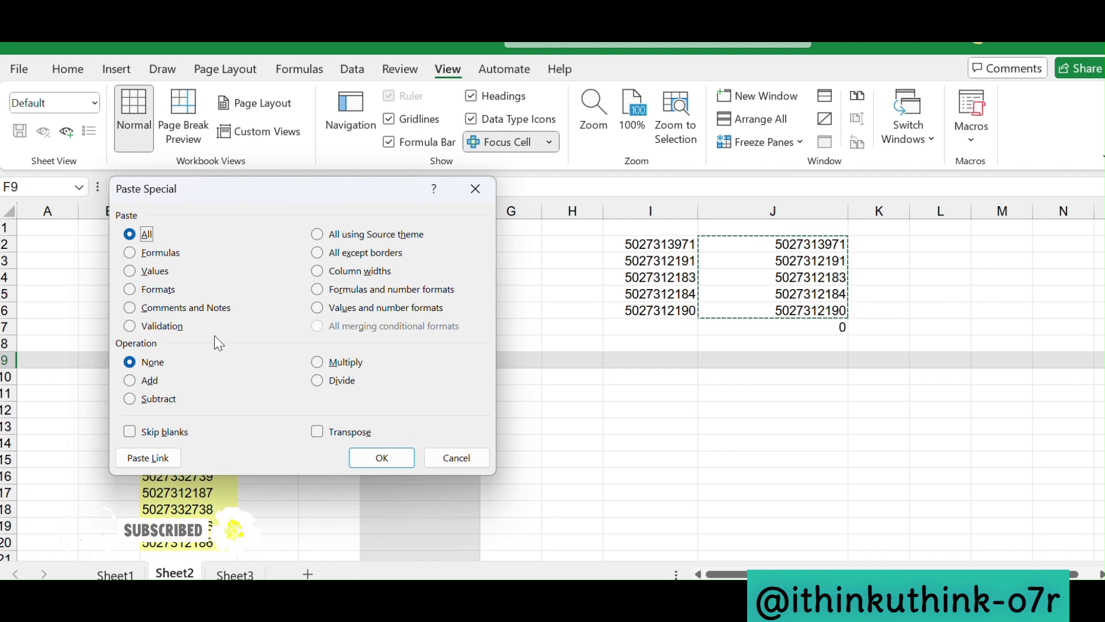
{"action": "left_click", "coordinate": [130, 253]}
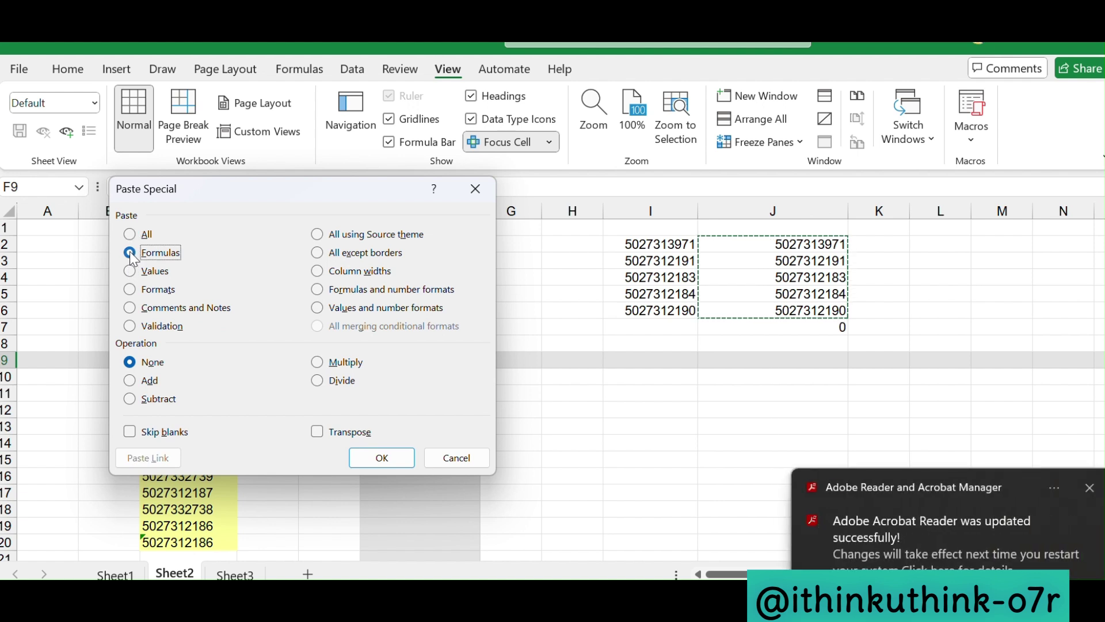
{"action": "left_click", "coordinate": [131, 271]}
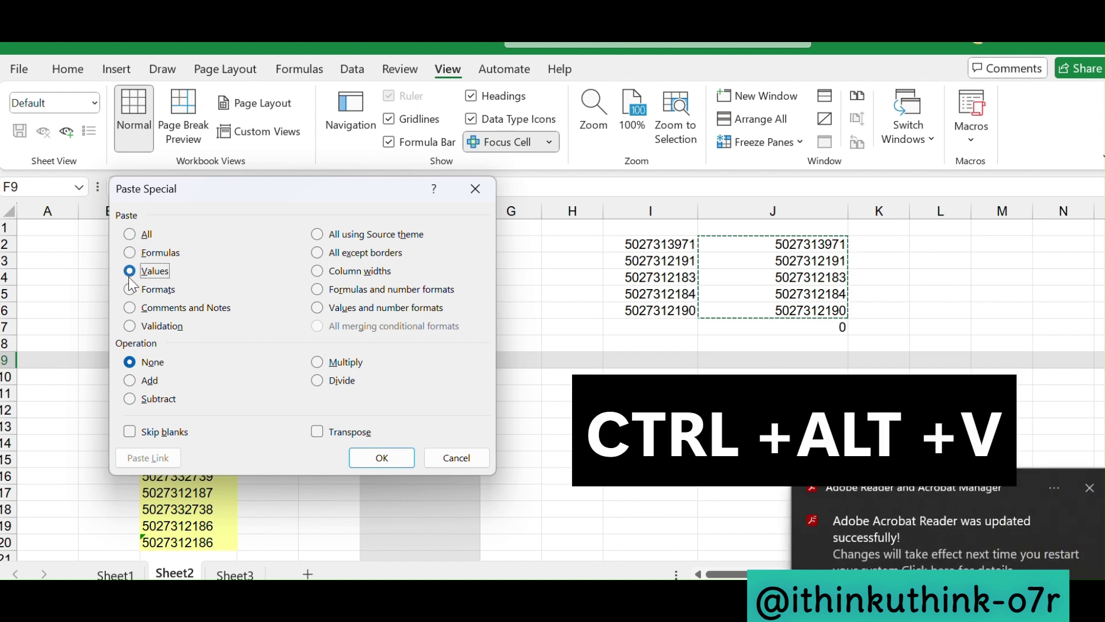
{"action": "left_click", "coordinate": [130, 289]}
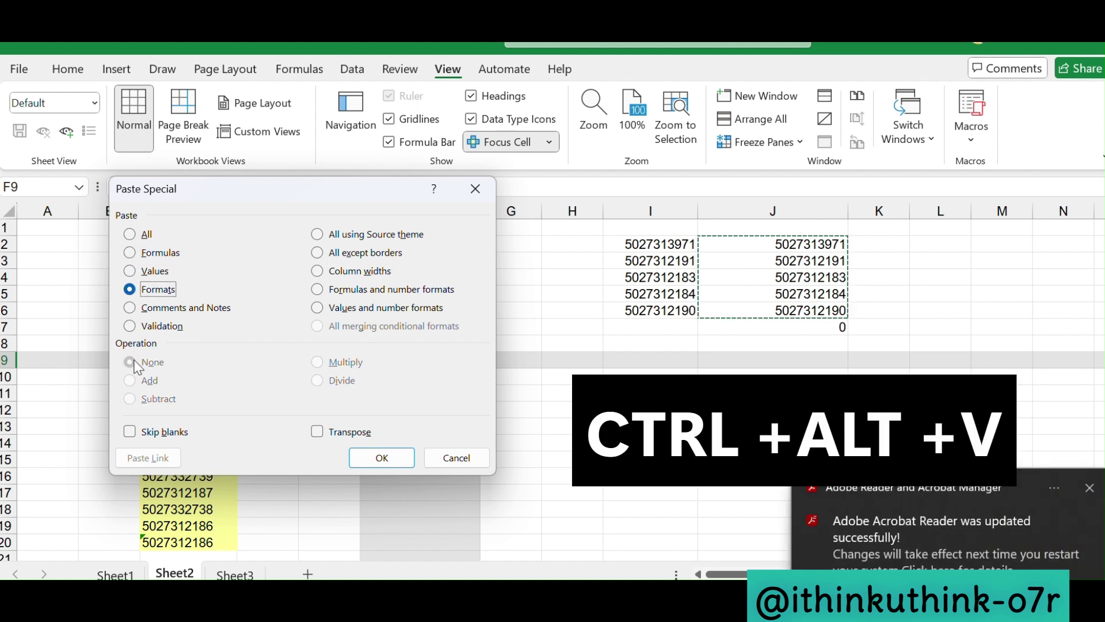
{"action": "left_click", "coordinate": [129, 308]}
{"action": "left_click", "coordinate": [133, 327]}
{"action": "left_click", "coordinate": [131, 271]}
{"action": "left_click", "coordinate": [130, 253]}
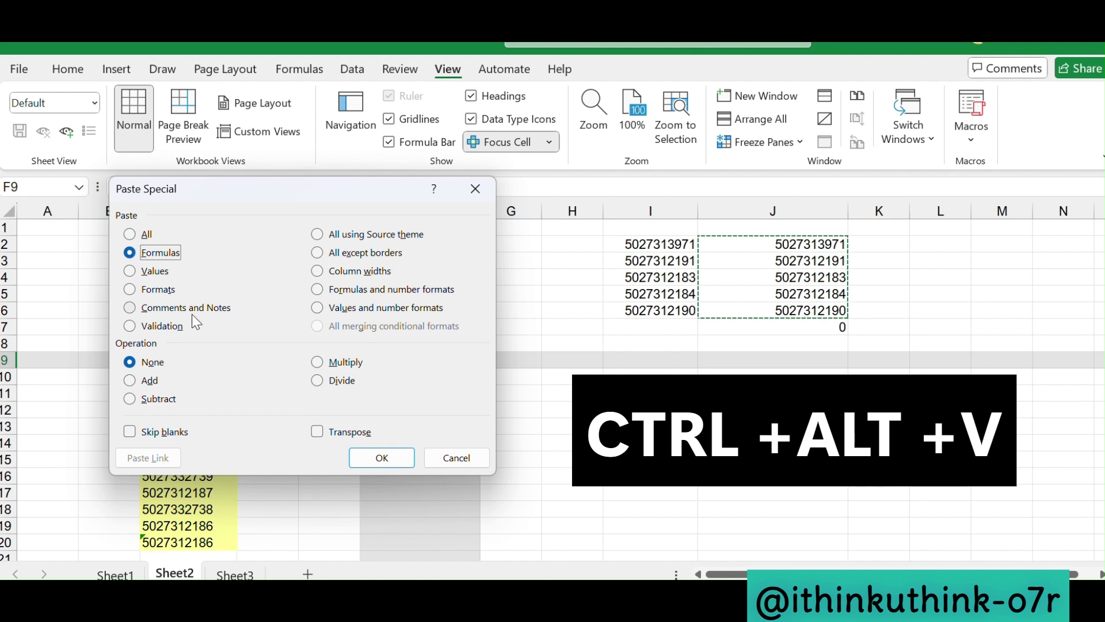
{"action": "left_click", "coordinate": [405, 462]}
Inspect the formulas pasted into F9 and F10.
{"action": "left_click", "coordinate": [461, 374]}
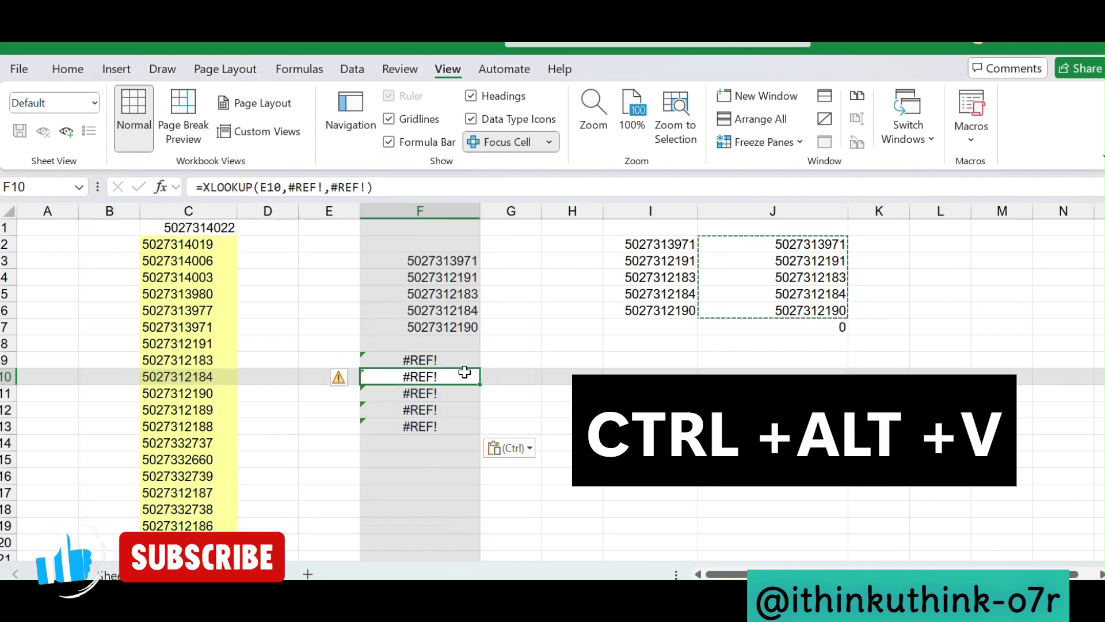
{"action": "left_click", "coordinate": [461, 364]}
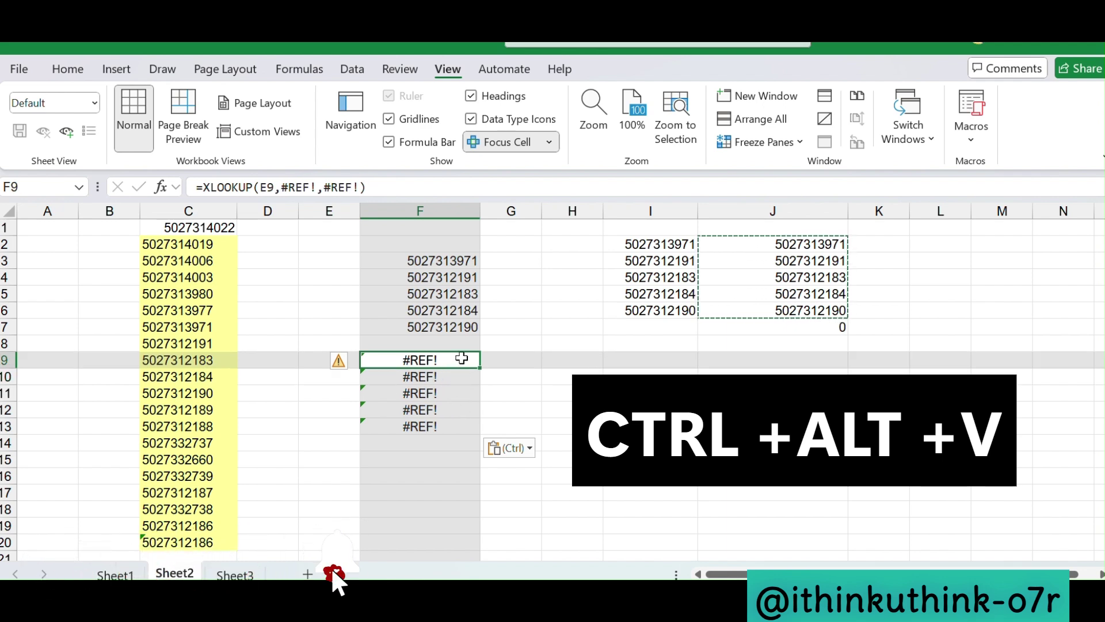
{"action": "left_click", "coordinate": [600, 372]}
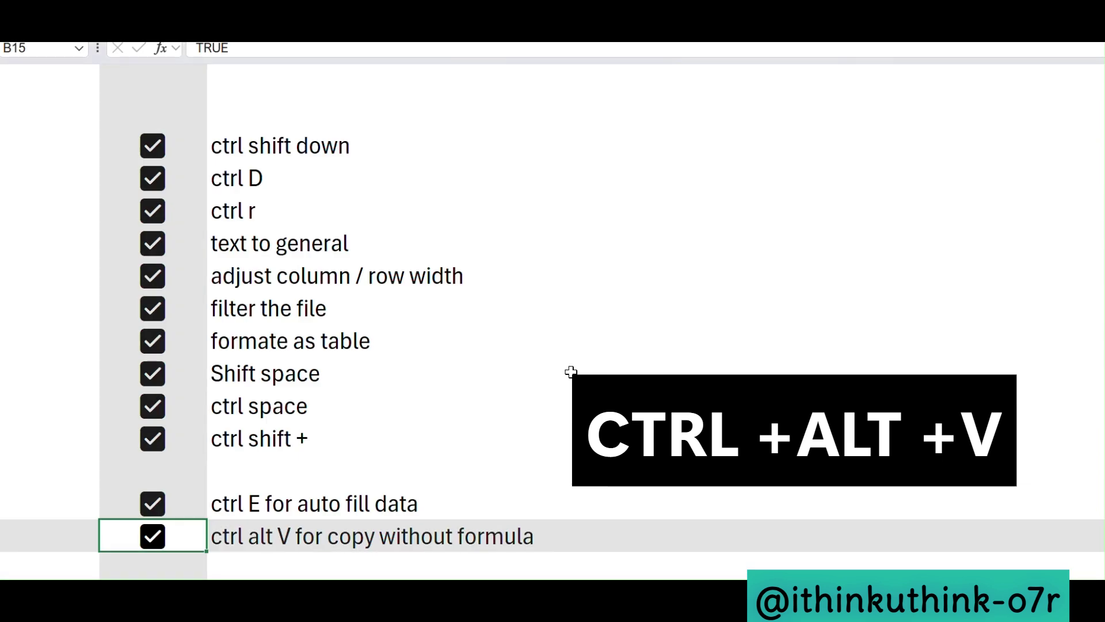